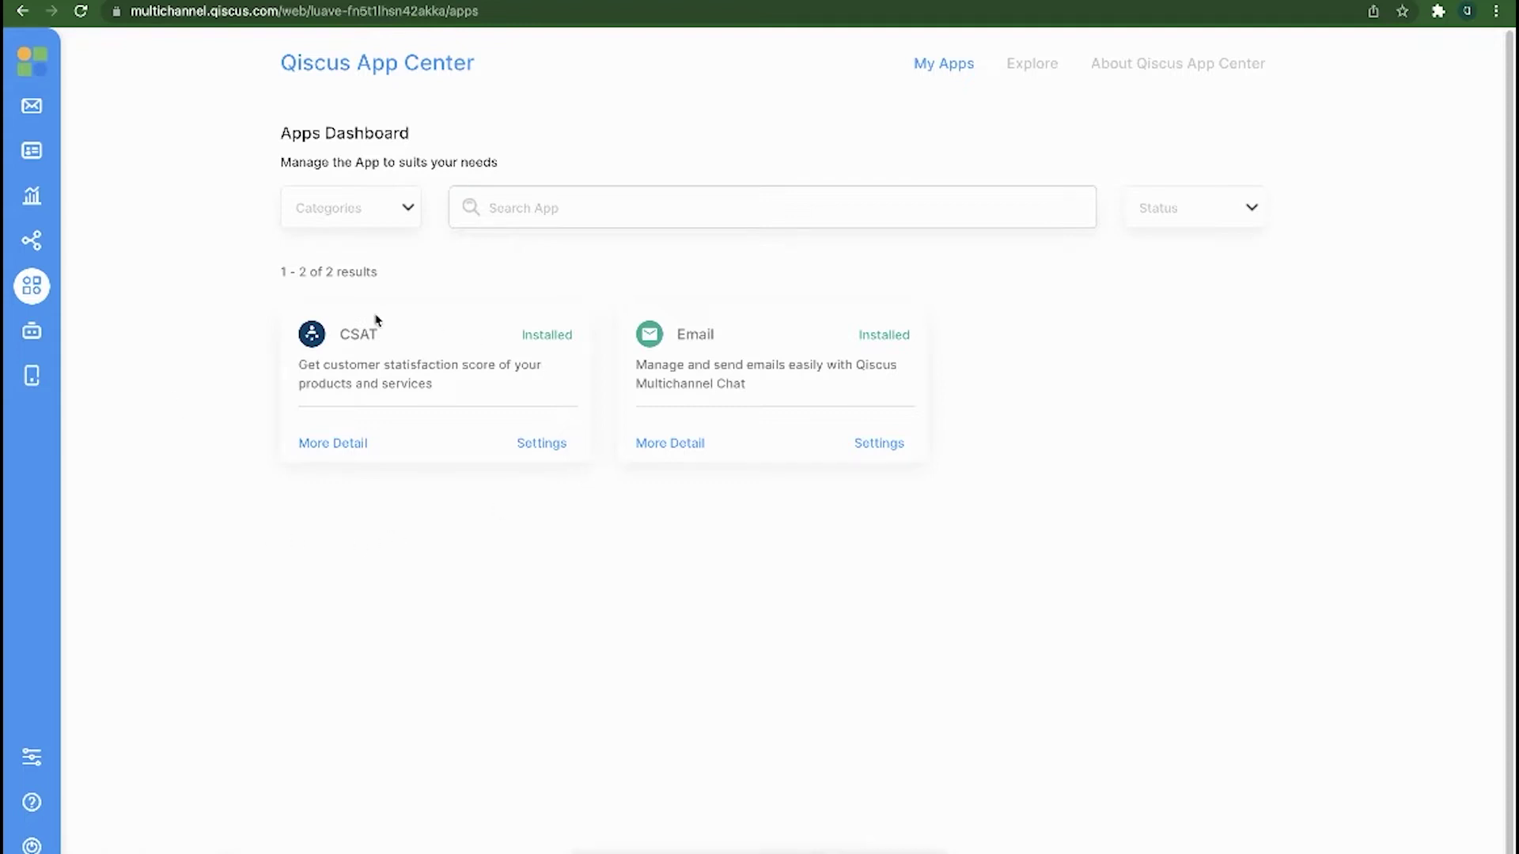
# - Open the CSAT app's settings, check the Chatbot Section's help preview and expand that section
pyautogui.click(534, 445)
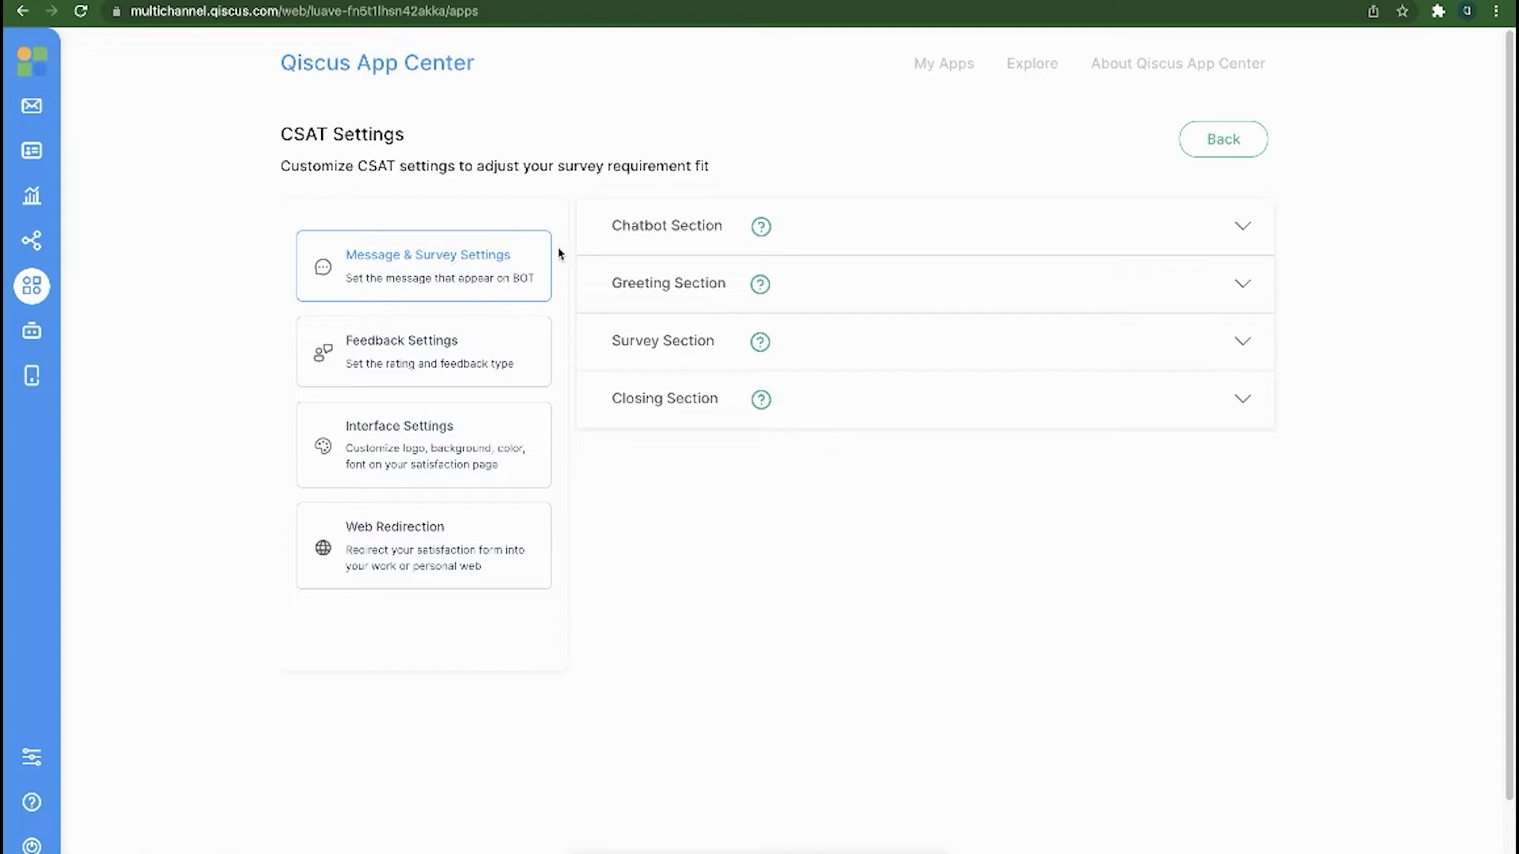
pyautogui.click(1243, 230)
pyautogui.click(1243, 230)
pyautogui.moveTo(761, 231)
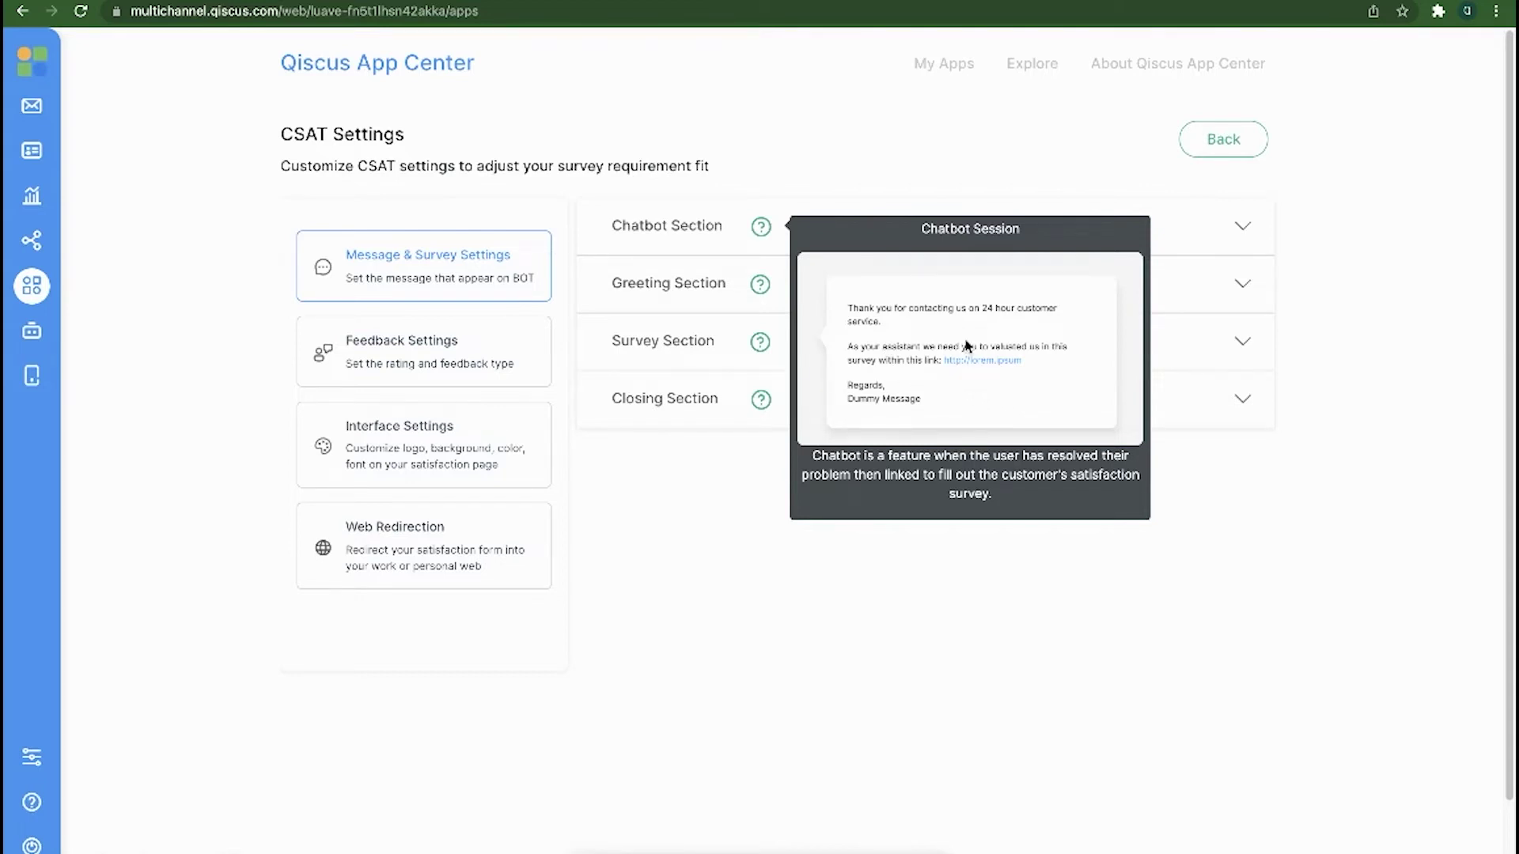
pyautogui.click(1243, 227)
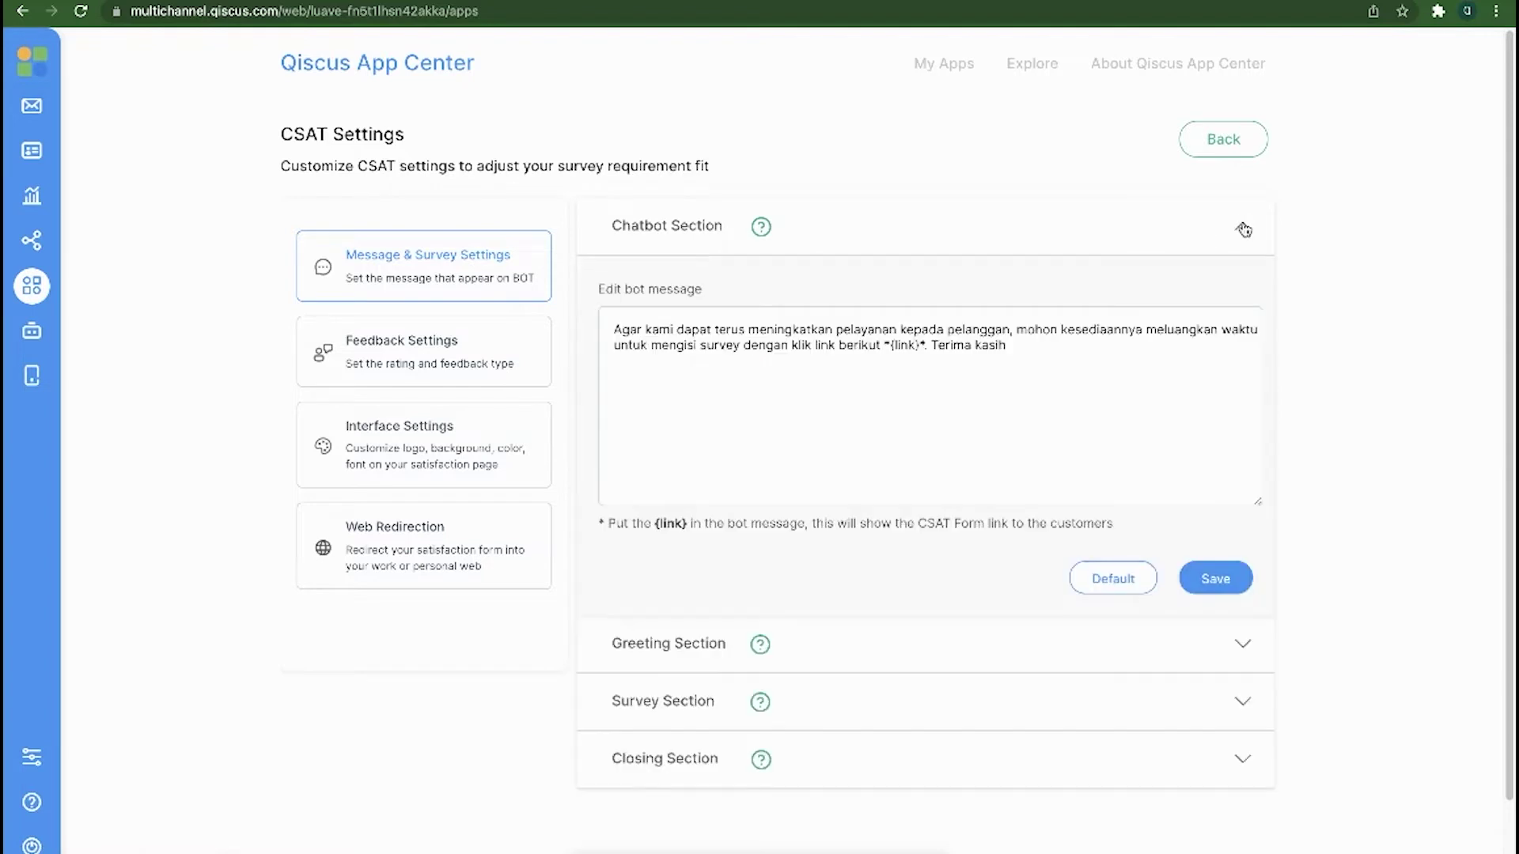
# - Remove the asterisks around the {link} placeholder in the Chatbot Section's bot message
pyautogui.click(924, 344)
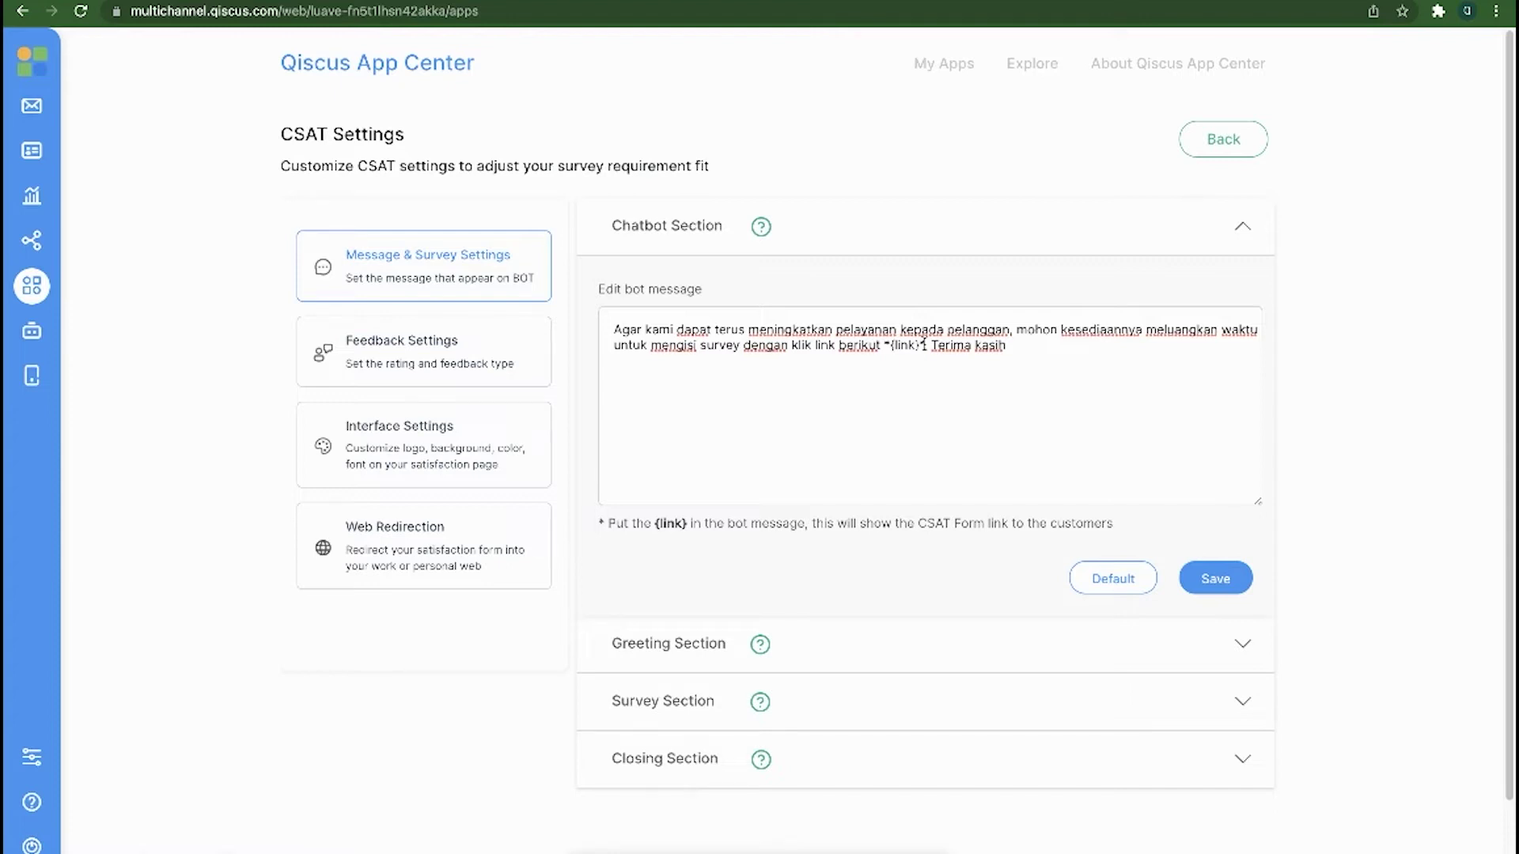
pyautogui.press('BackSpace')
pyautogui.moveTo(914, 345); pyautogui.dragTo(883, 346)
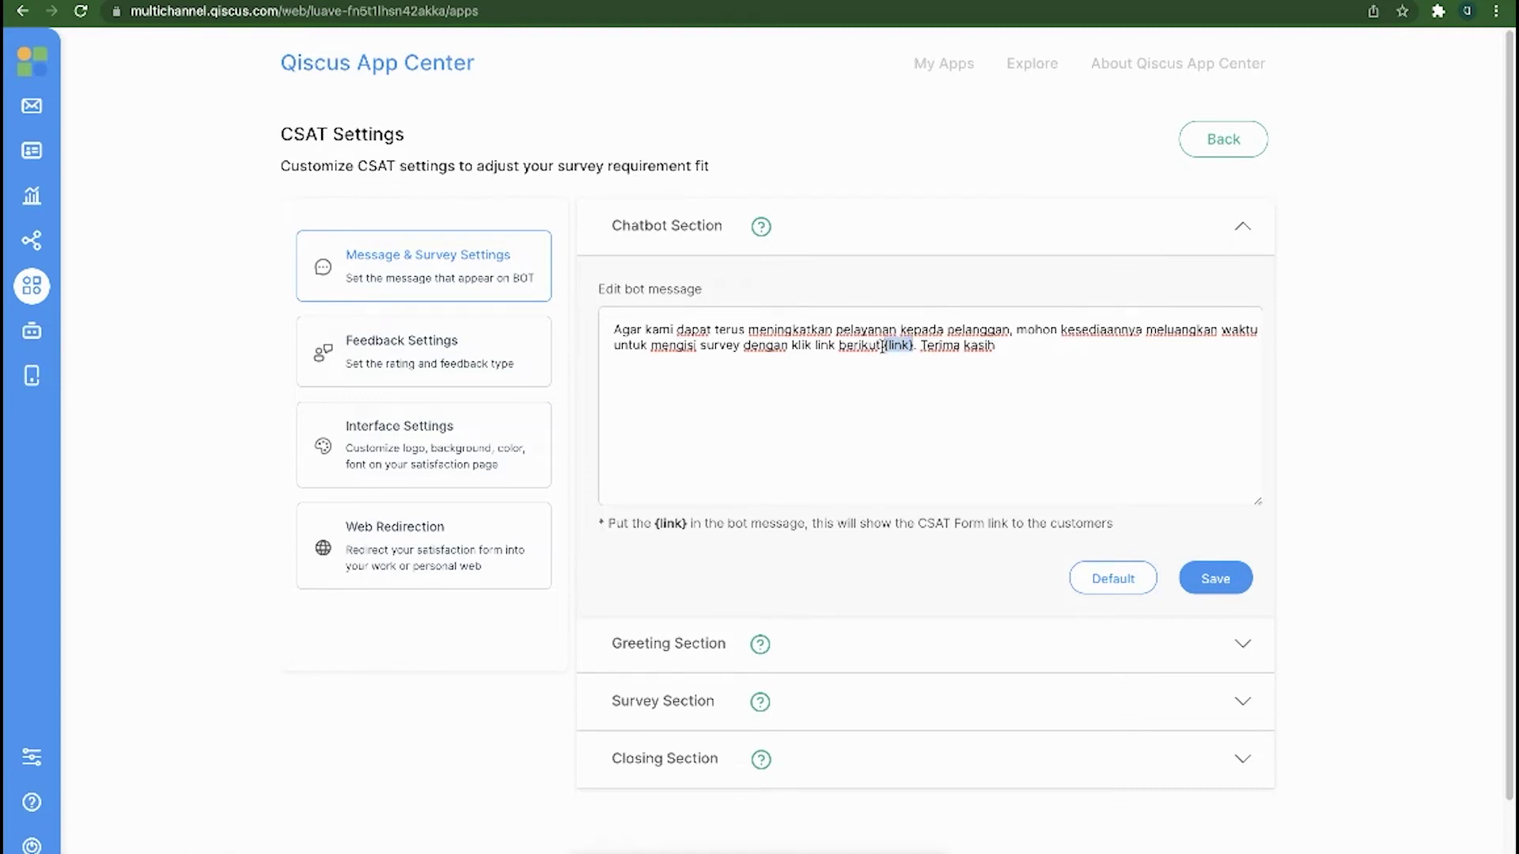
pyautogui.doubleClick(898, 346)
pyautogui.moveTo(689, 524); pyautogui.dragTo(656, 524)
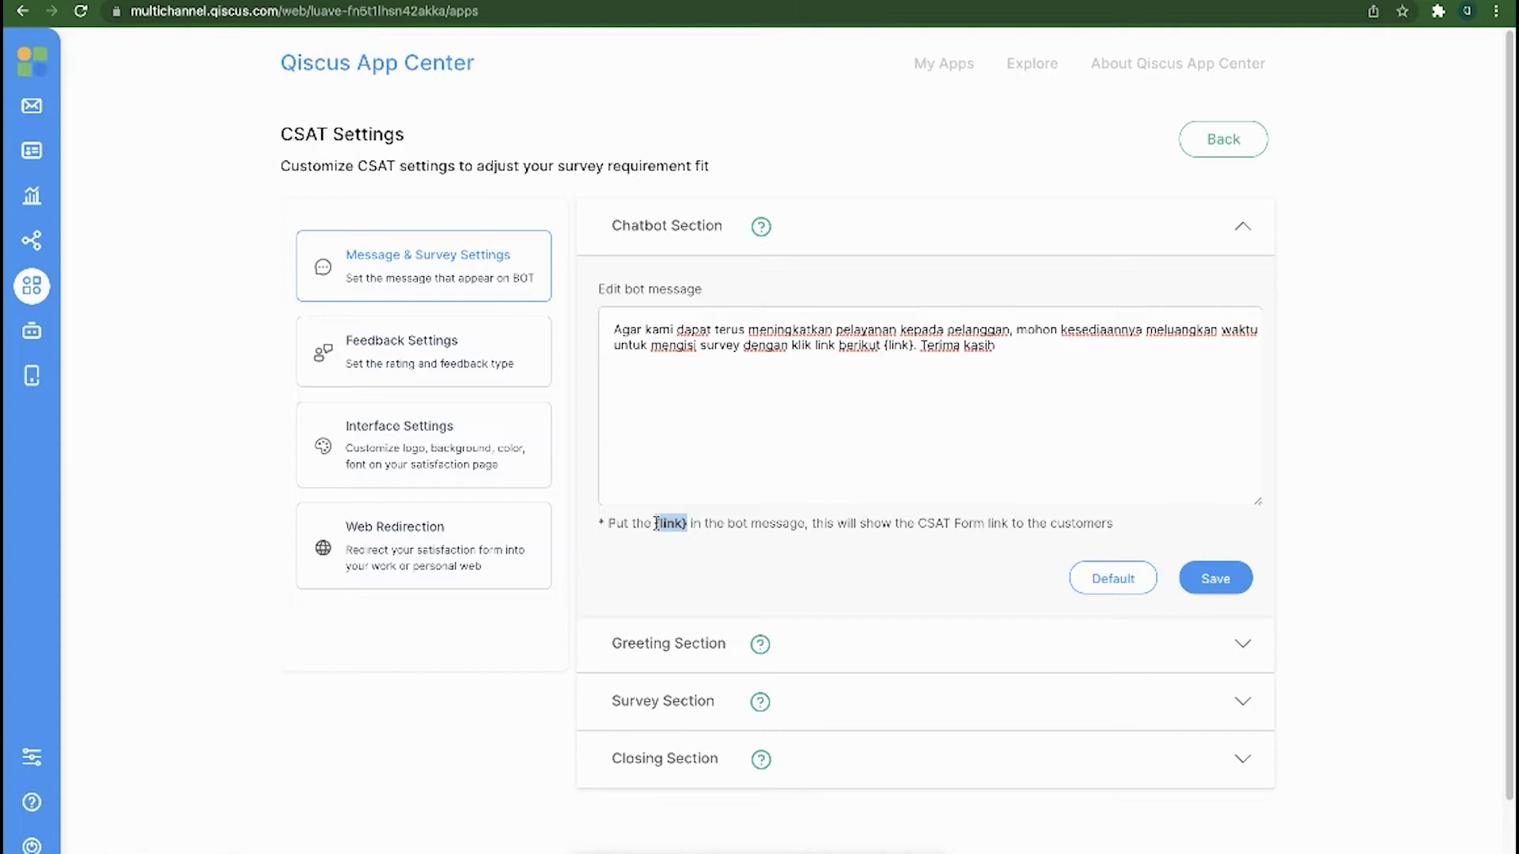
pyautogui.click(888, 346)
pyautogui.moveTo(890, 348); pyautogui.dragTo(909, 348)
pyautogui.click(915, 346)
# - Save the edited bot message and confirm the update
pyautogui.moveTo(1002, 346); pyautogui.dragTo(624, 315)
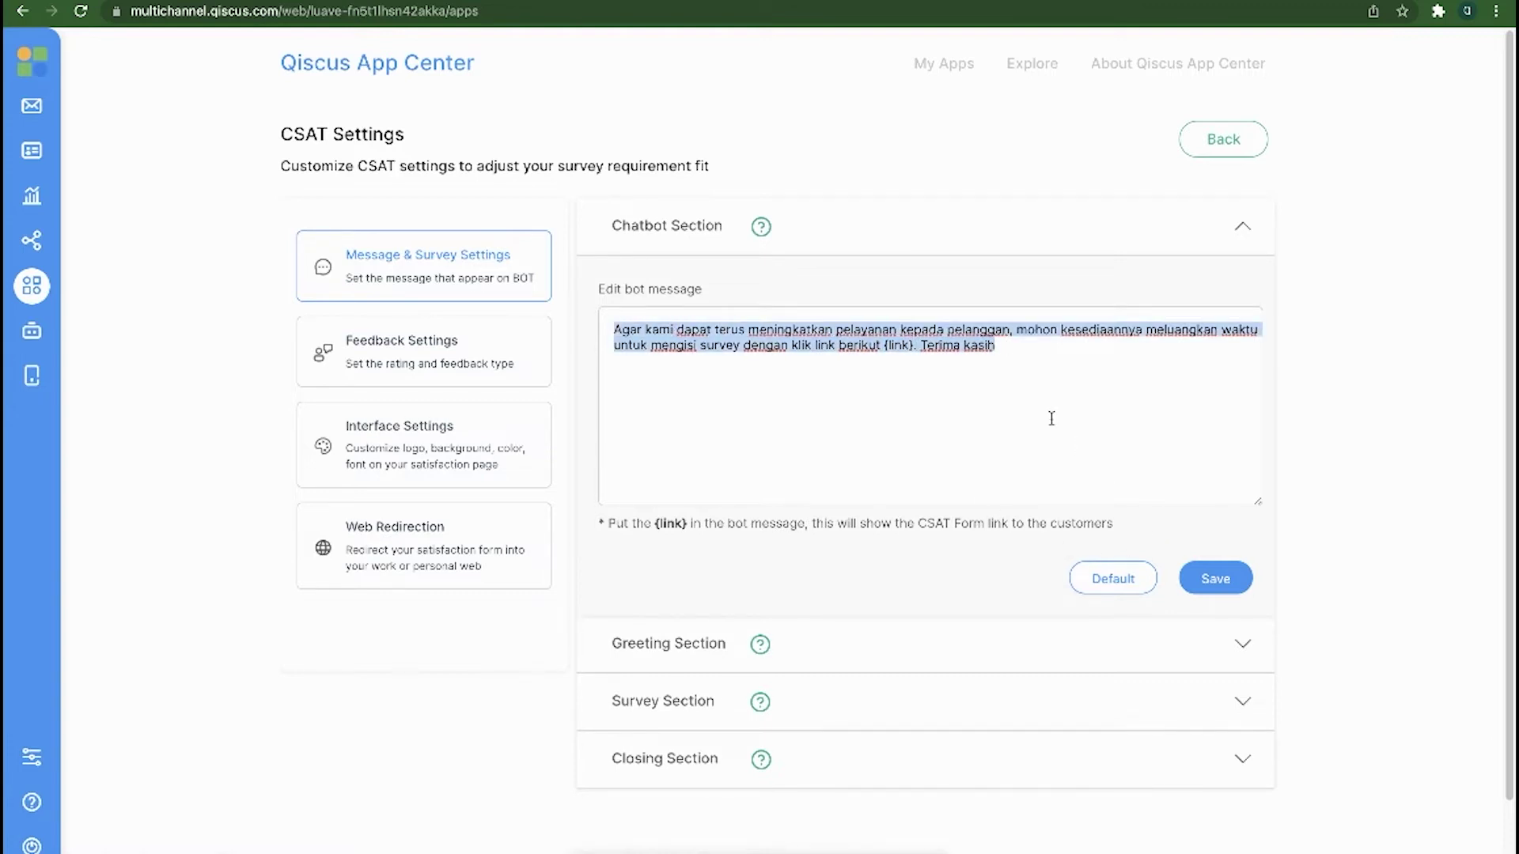
pyautogui.click(1215, 580)
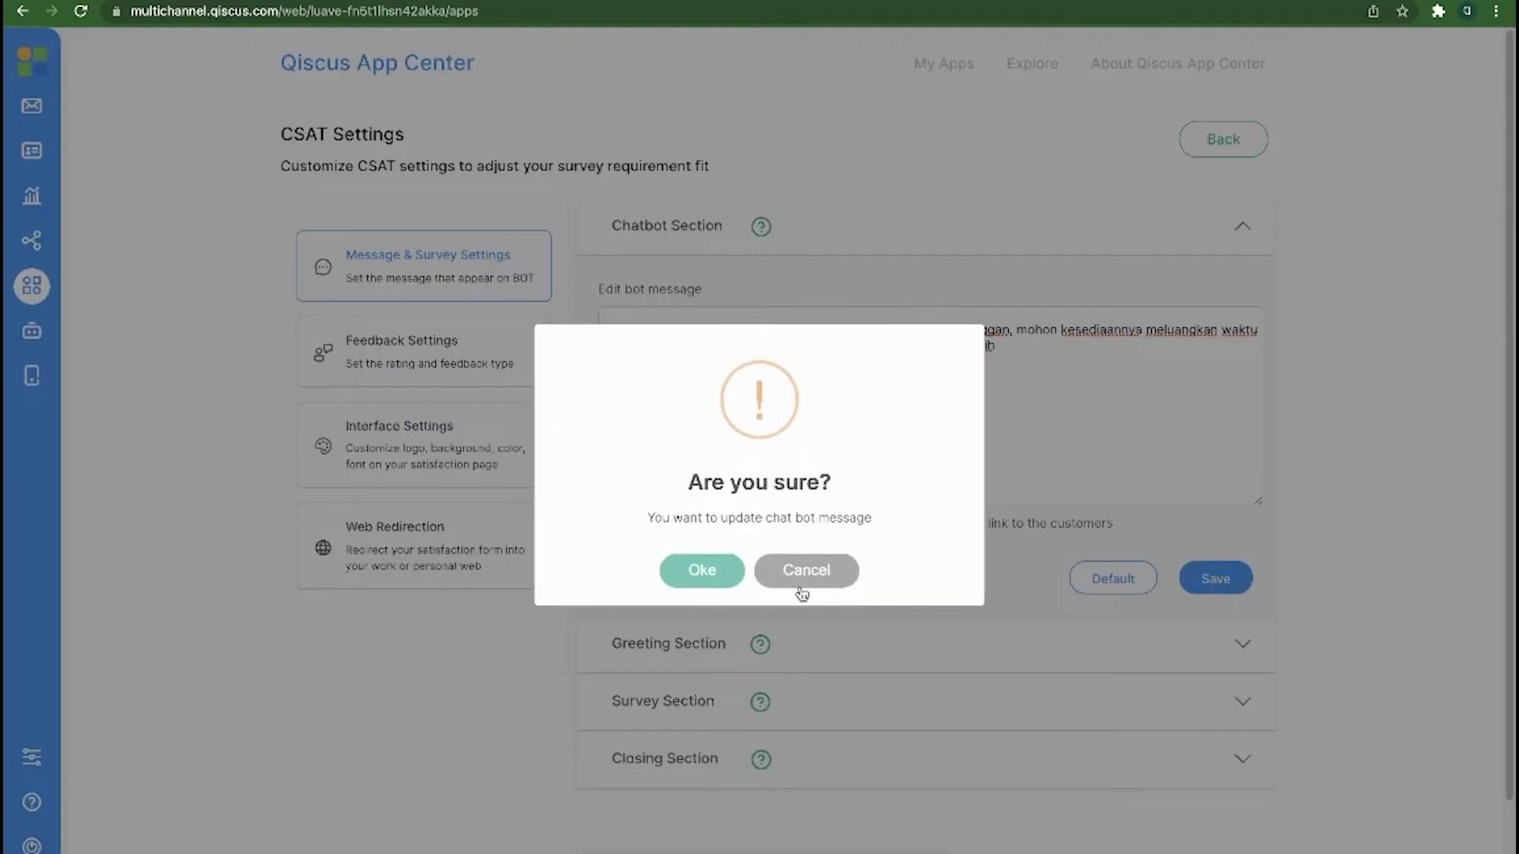
pyautogui.click(702, 571)
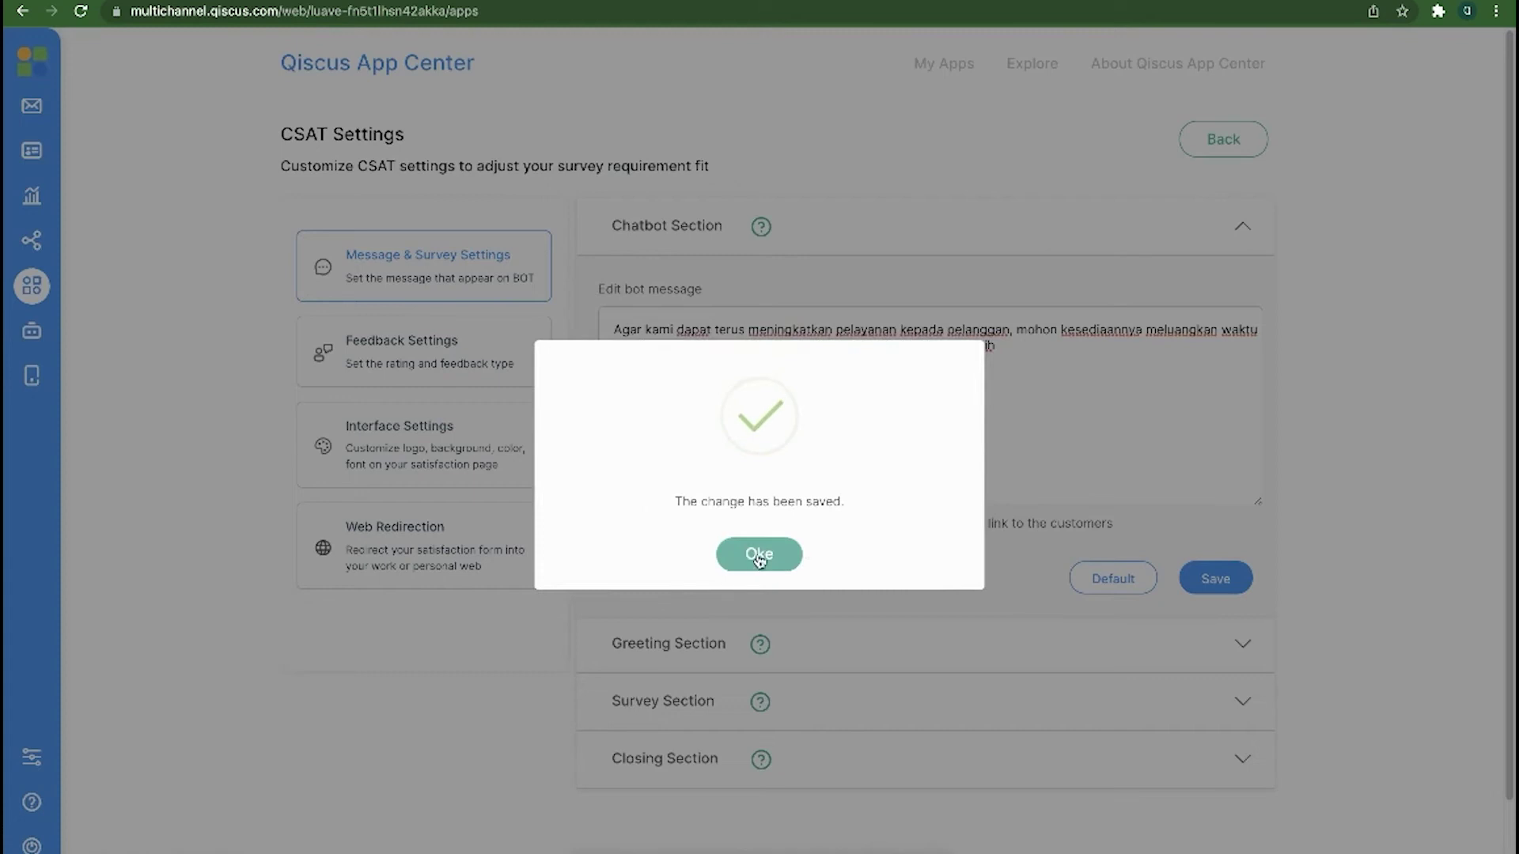
pyautogui.click(757, 558)
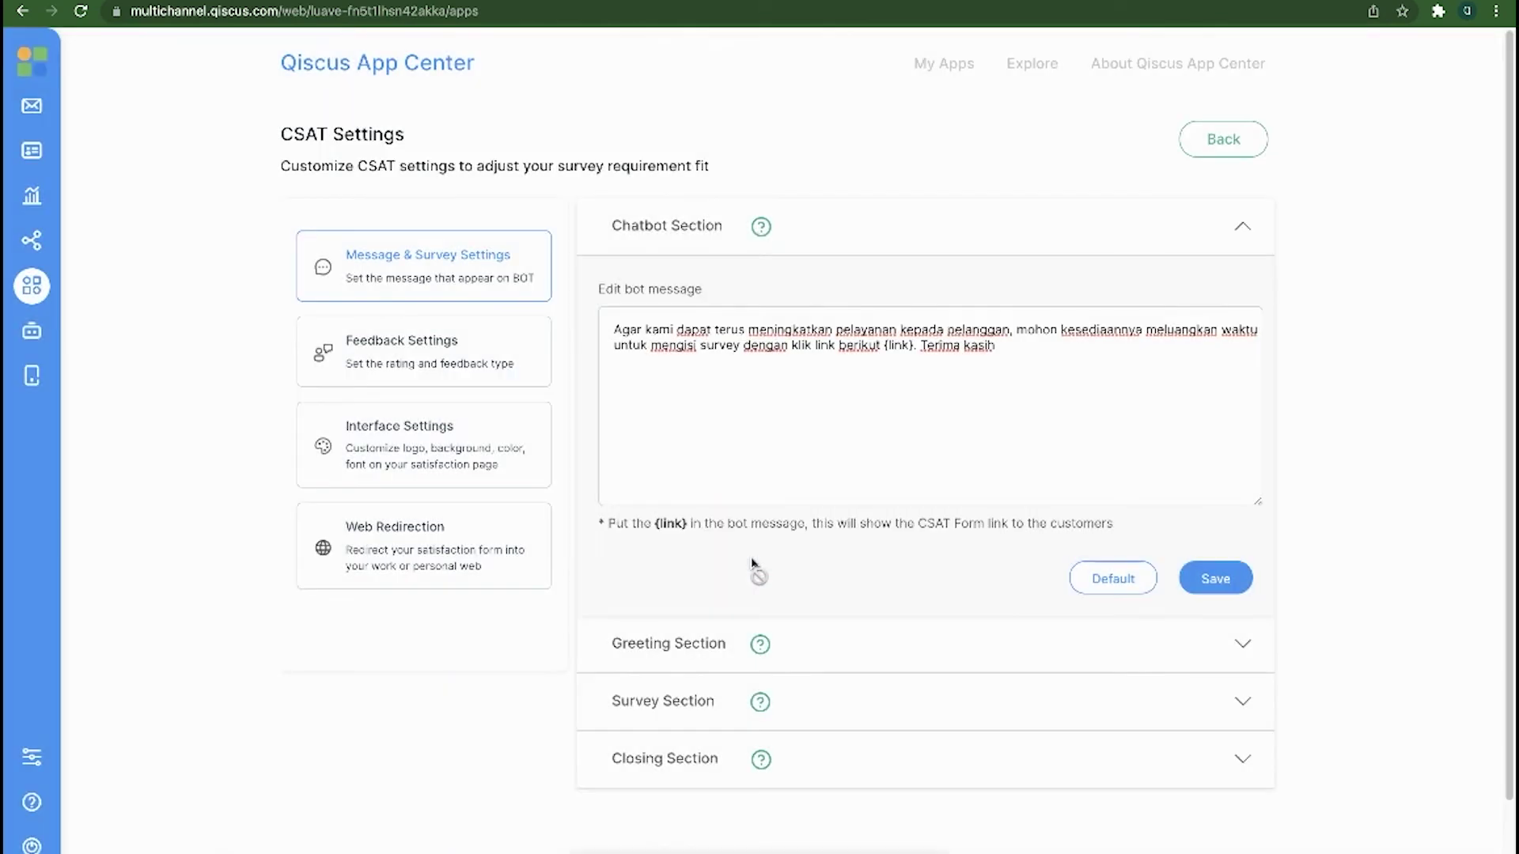
# - Enter "Hanya dengan meluangkan waktu kurang dari 2 menit Anda dapat memberikan umpan balik terhadap pelayanan kami." as the Greeting Section's body text
pyautogui.click(1241, 231)
pyautogui.click(1241, 230)
pyautogui.click(1241, 233)
pyautogui.click(1241, 288)
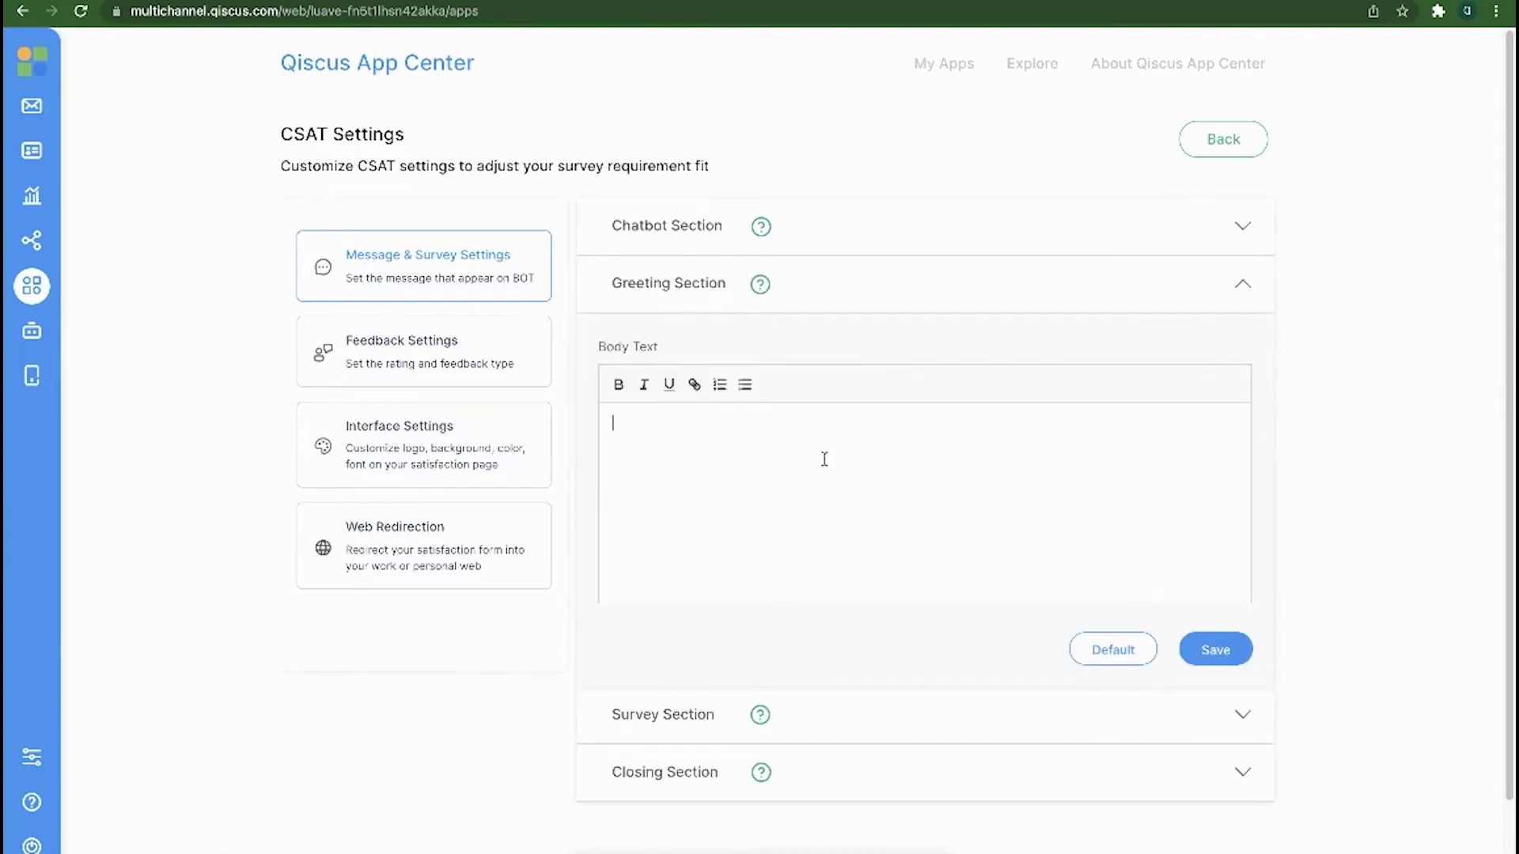
pyautogui.moveTo(758, 291)
pyautogui.moveTo(771, 284)
pyautogui.write('Hanya dengan meluangkan ')
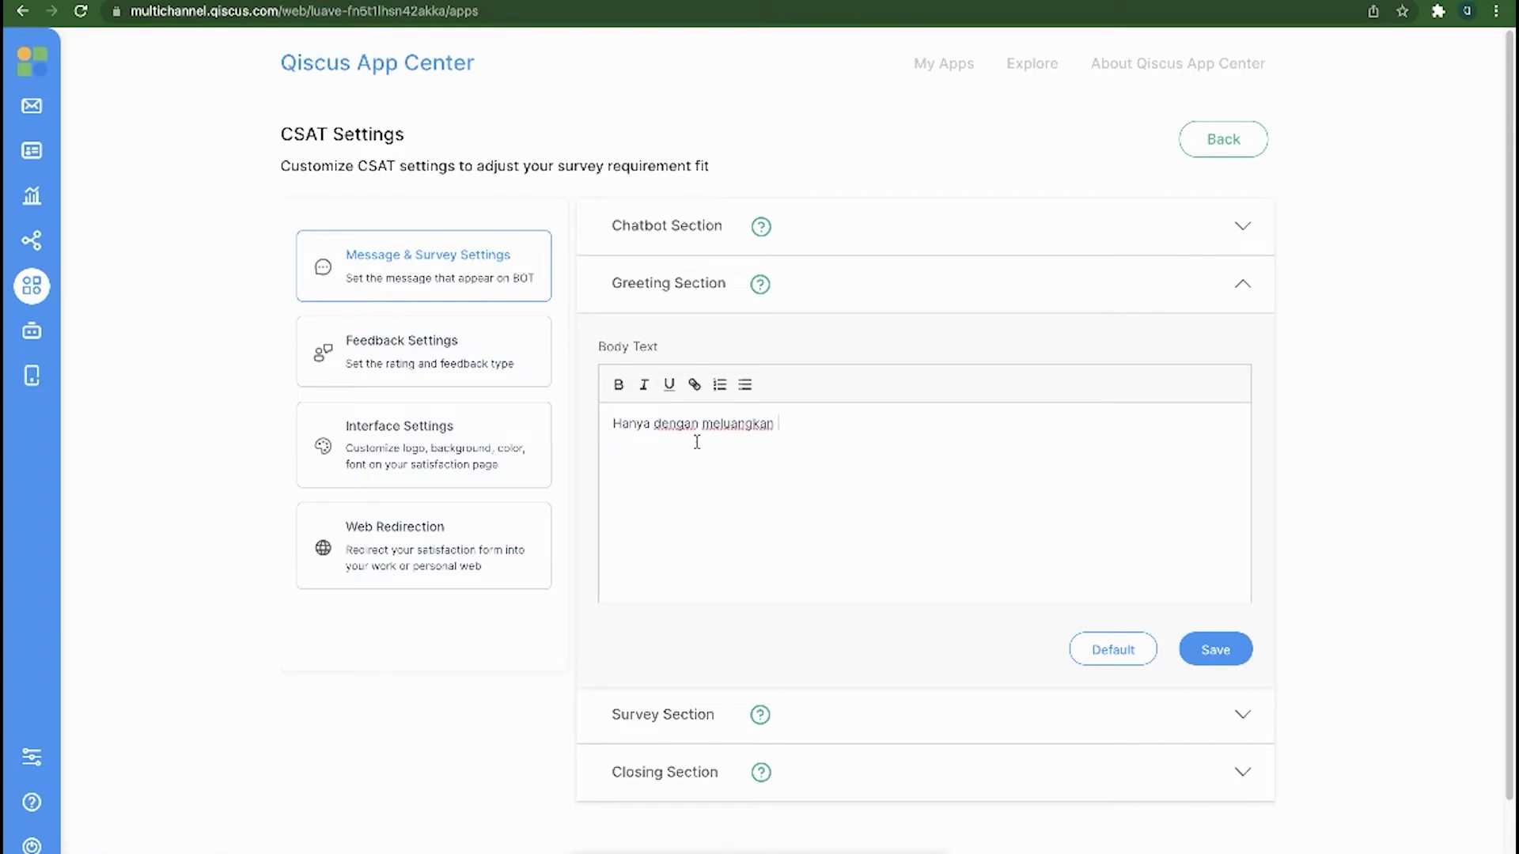
pyautogui.write('waktu kurang dari 2 me')
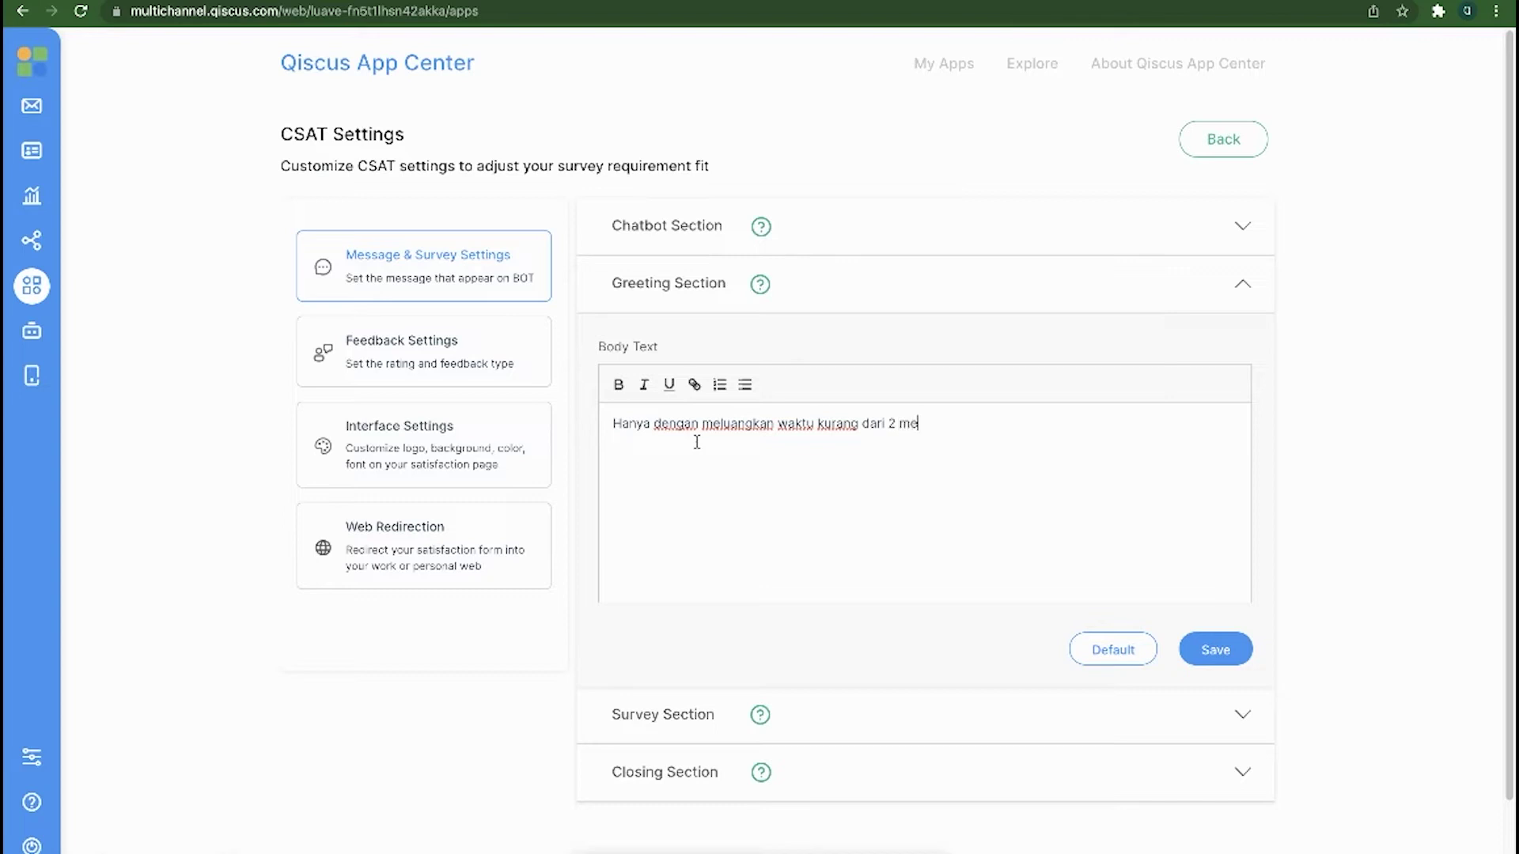
pyautogui.write('nit Anda dapat memberikan umpan balik terhadap pelayanan kami.')
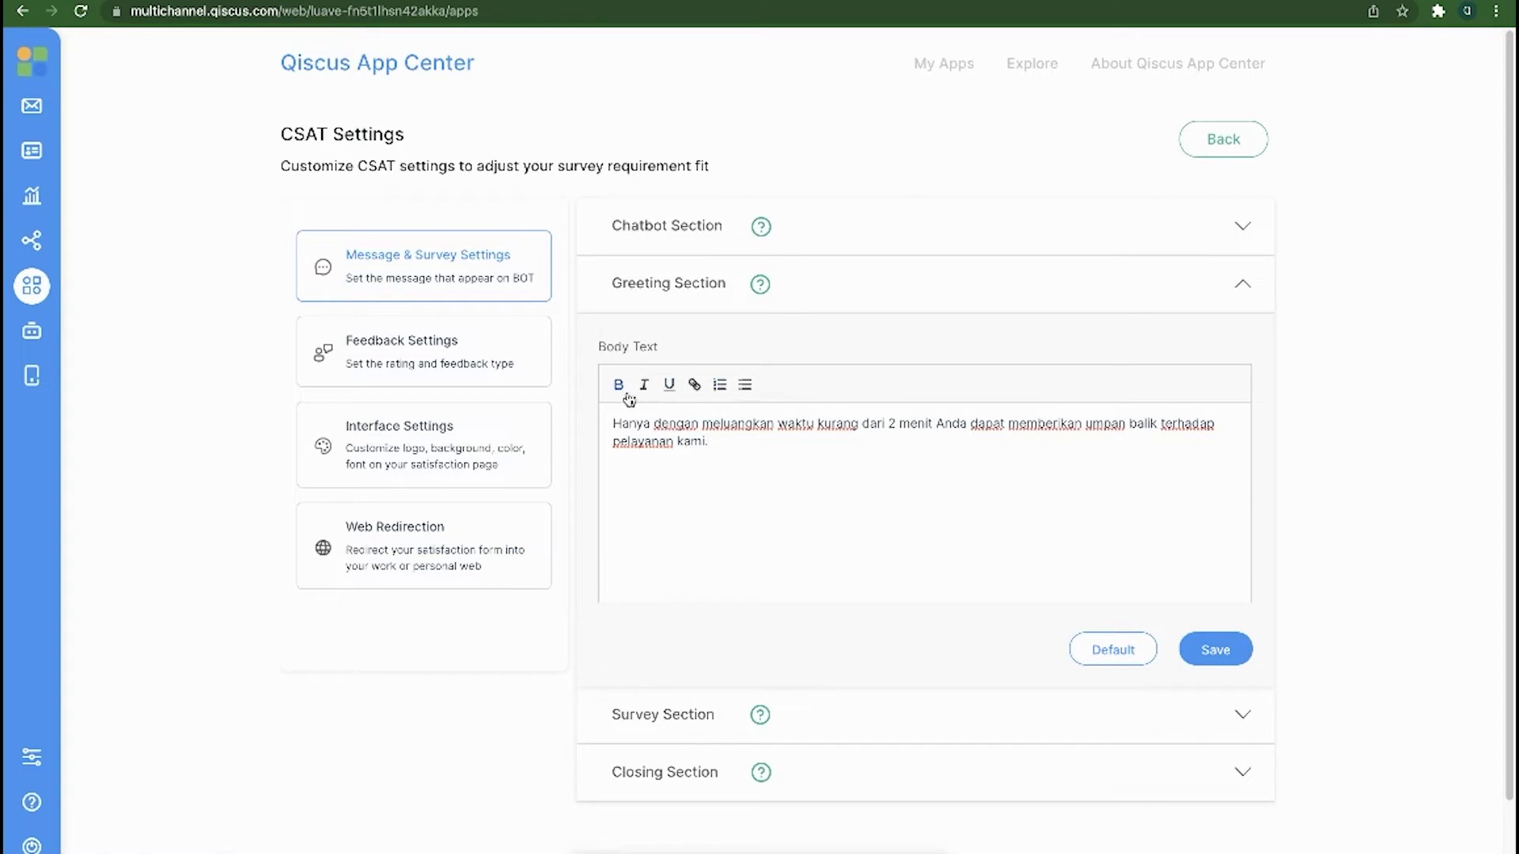
# - Try bold and italic formatting on the word "kami" in the greeting text
pyautogui.doubleClick(683, 441)
pyautogui.click(618, 385)
pyautogui.click(644, 386)
pyautogui.click(618, 385)
pyautogui.click(644, 386)
pyautogui.click(718, 439)
pyautogui.click(1107, 655)
# - Review the Chatbot Section's bot message against the Greeting Section's body text
pyautogui.click(1257, 224)
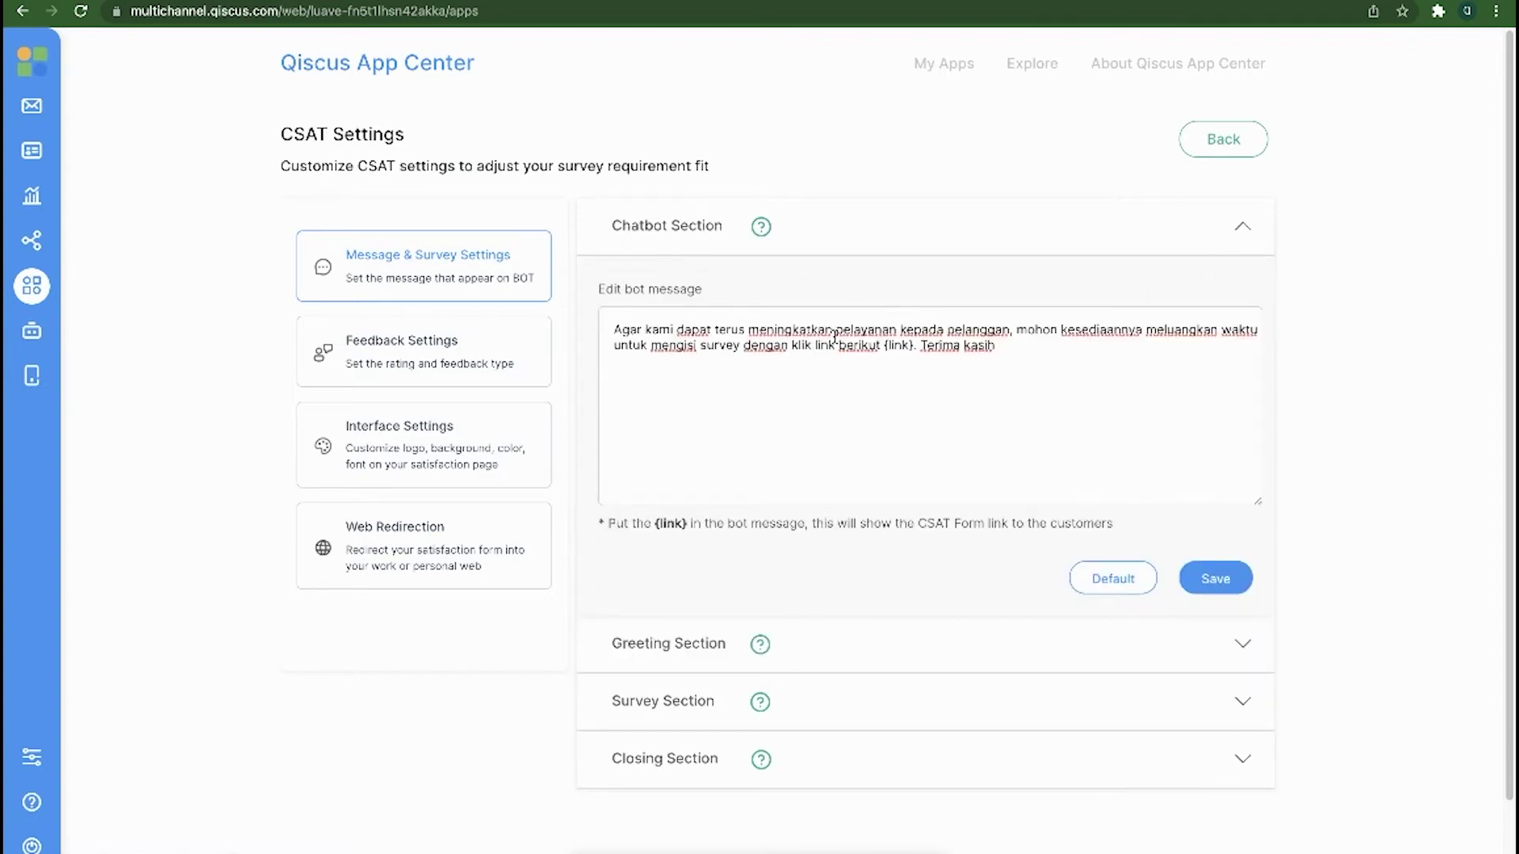
pyautogui.click(1060, 647)
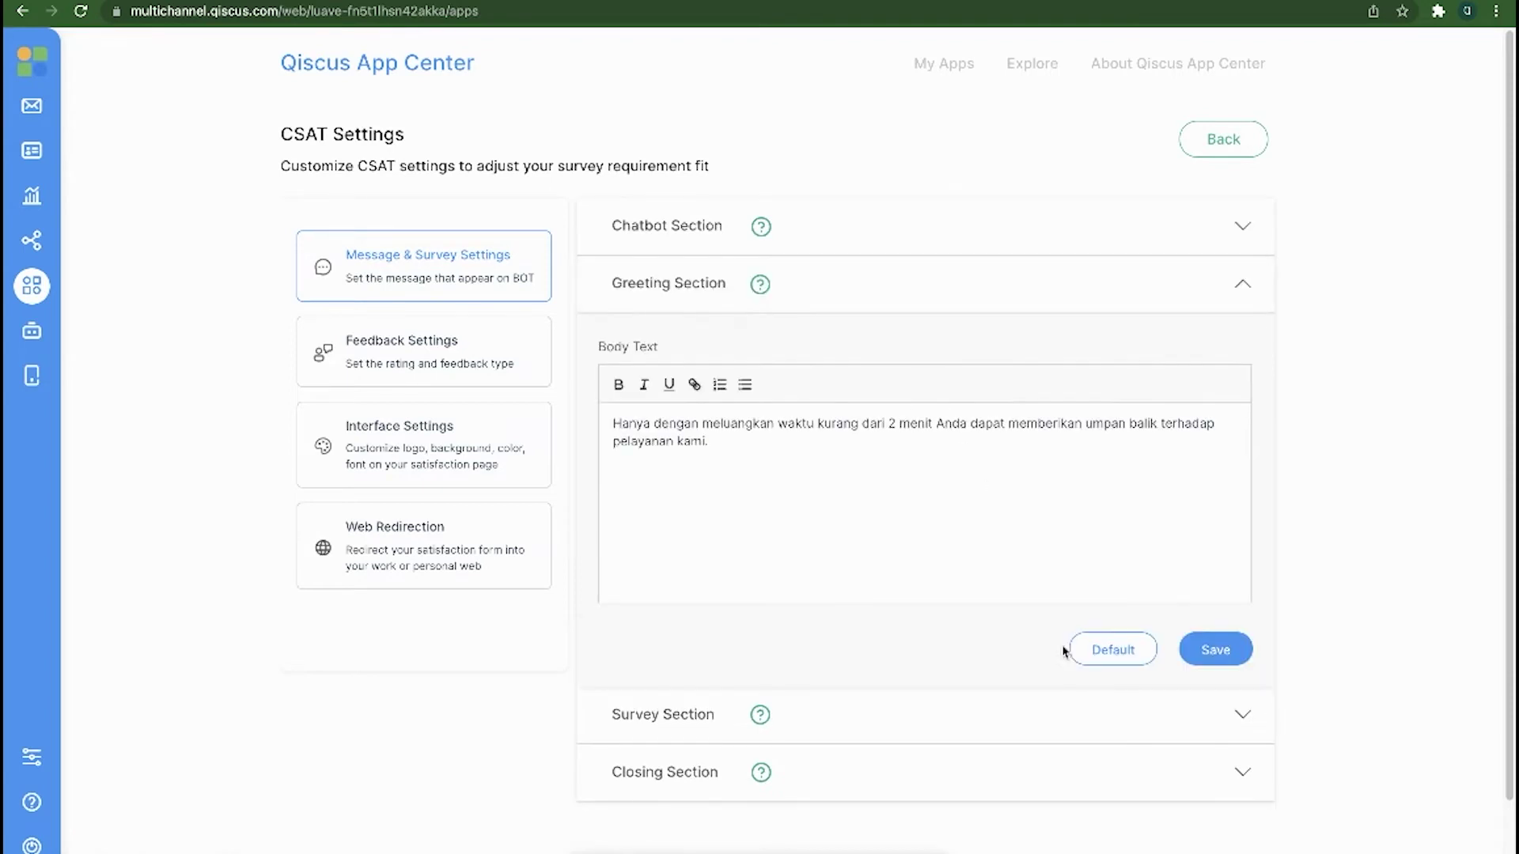
pyautogui.click(910, 246)
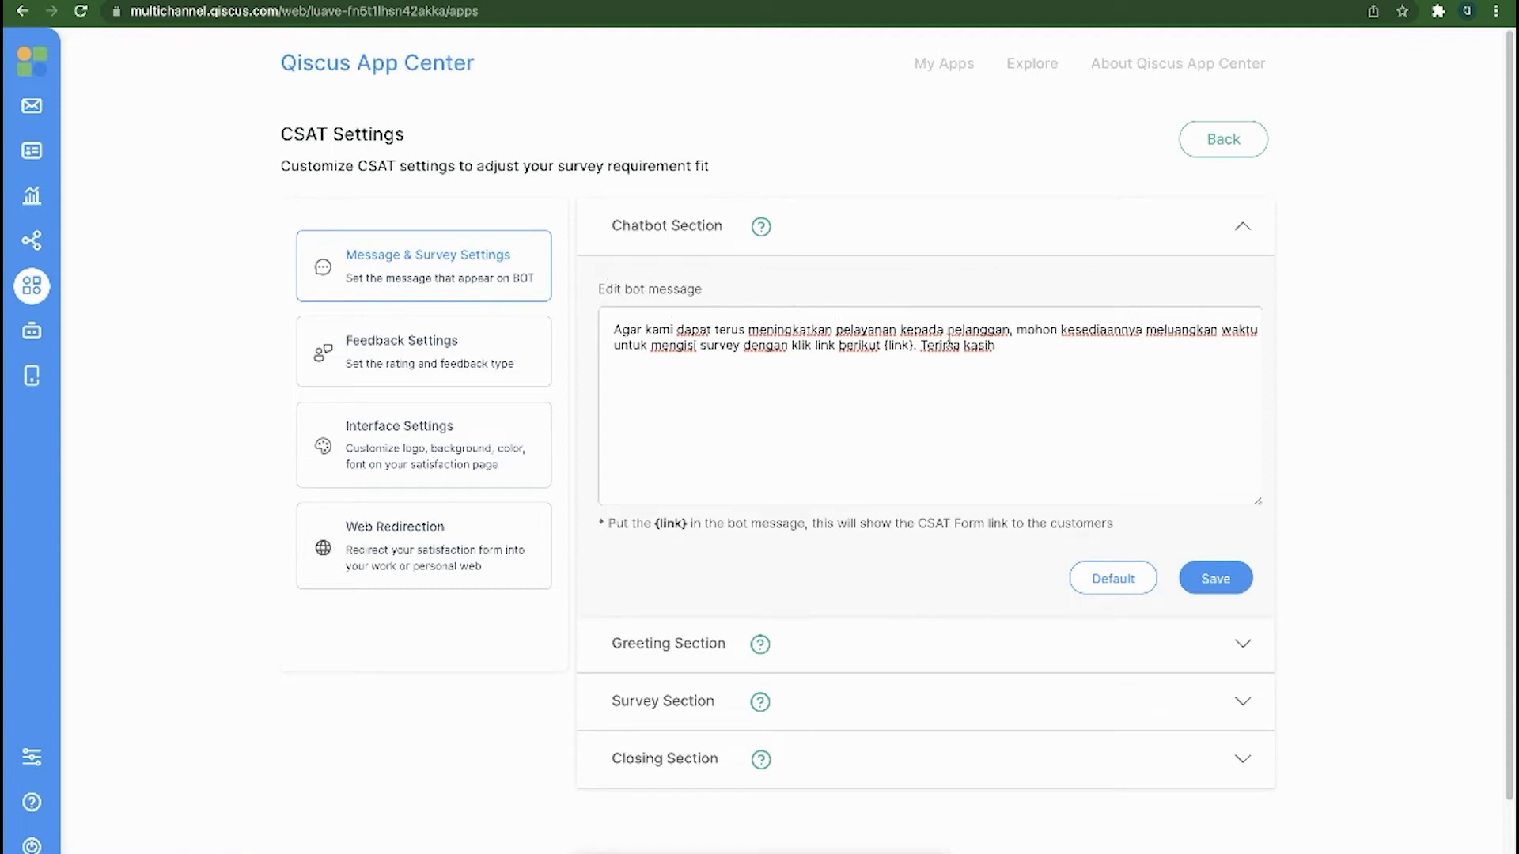
pyautogui.moveTo(999, 346); pyautogui.dragTo(650, 315)
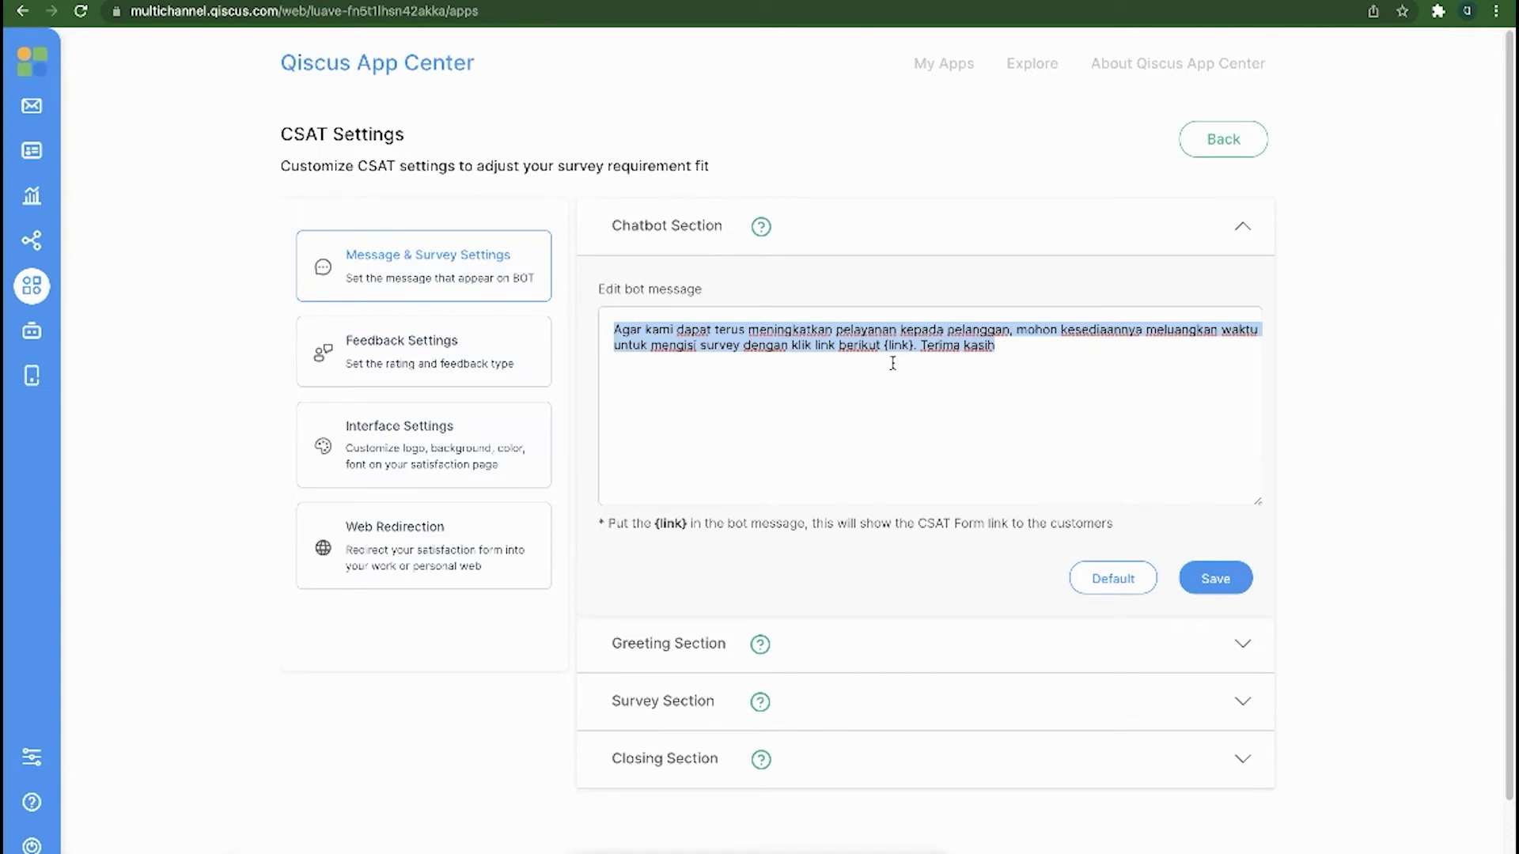
pyautogui.click(999, 348)
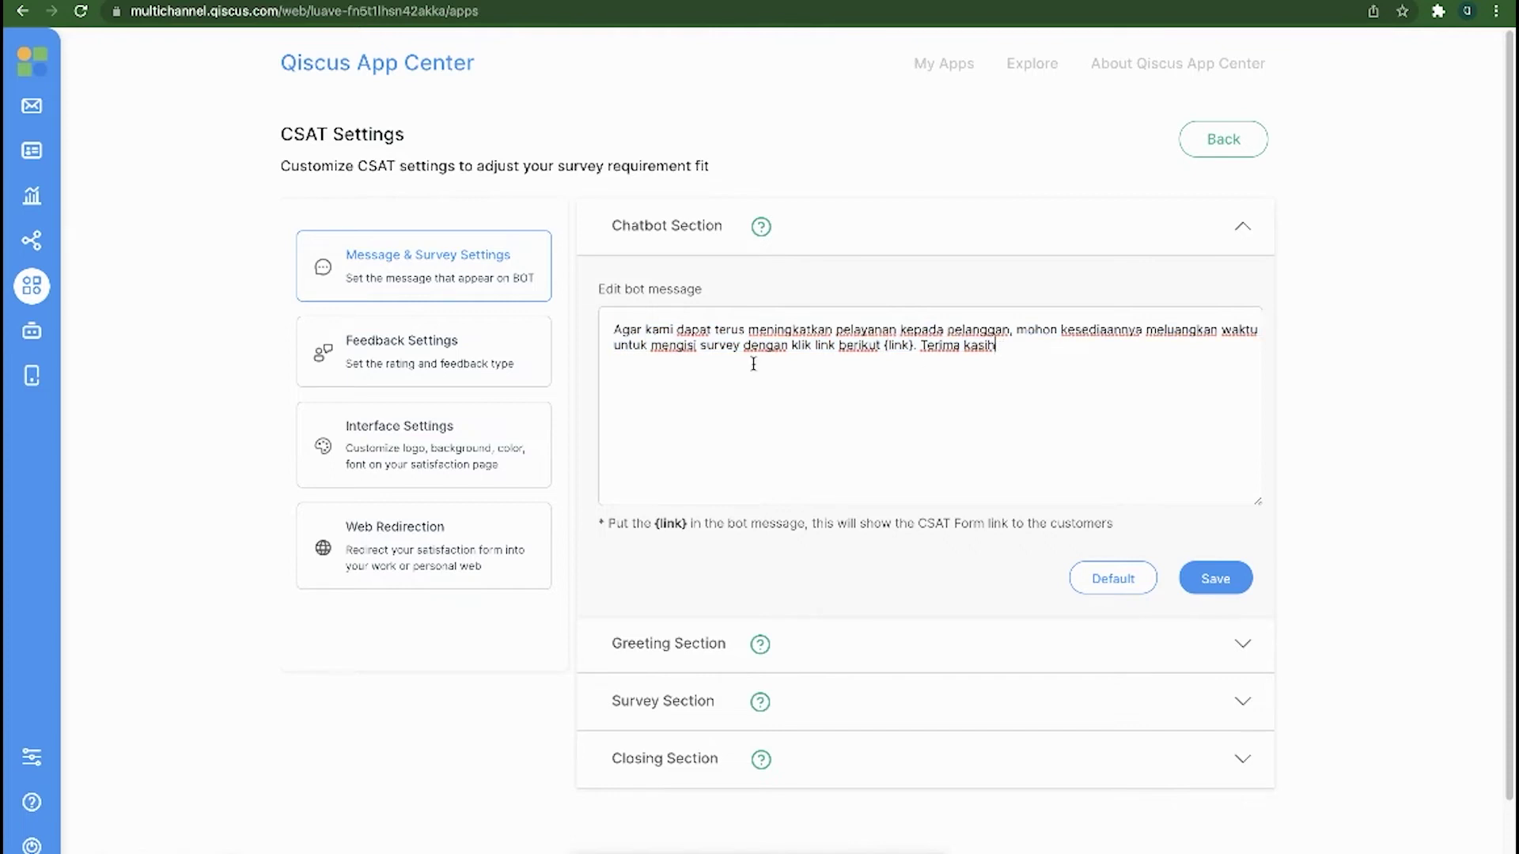
pyautogui.click(1243, 230)
pyautogui.click(1244, 291)
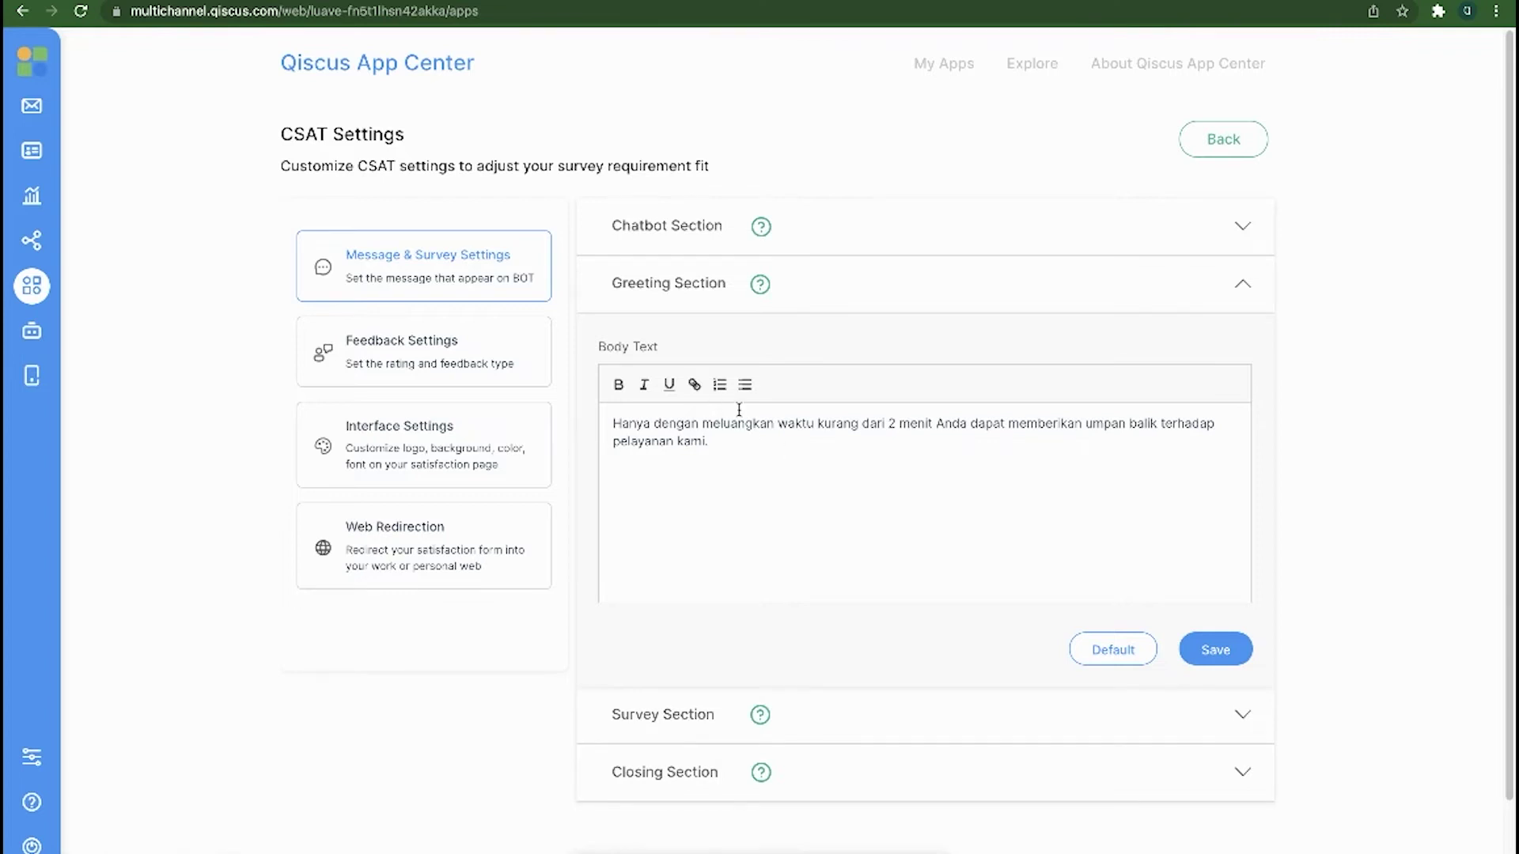
# - Save the Greeting Section's body text and confirm the update
pyautogui.moveTo(712, 440); pyautogui.dragTo(609, 425)
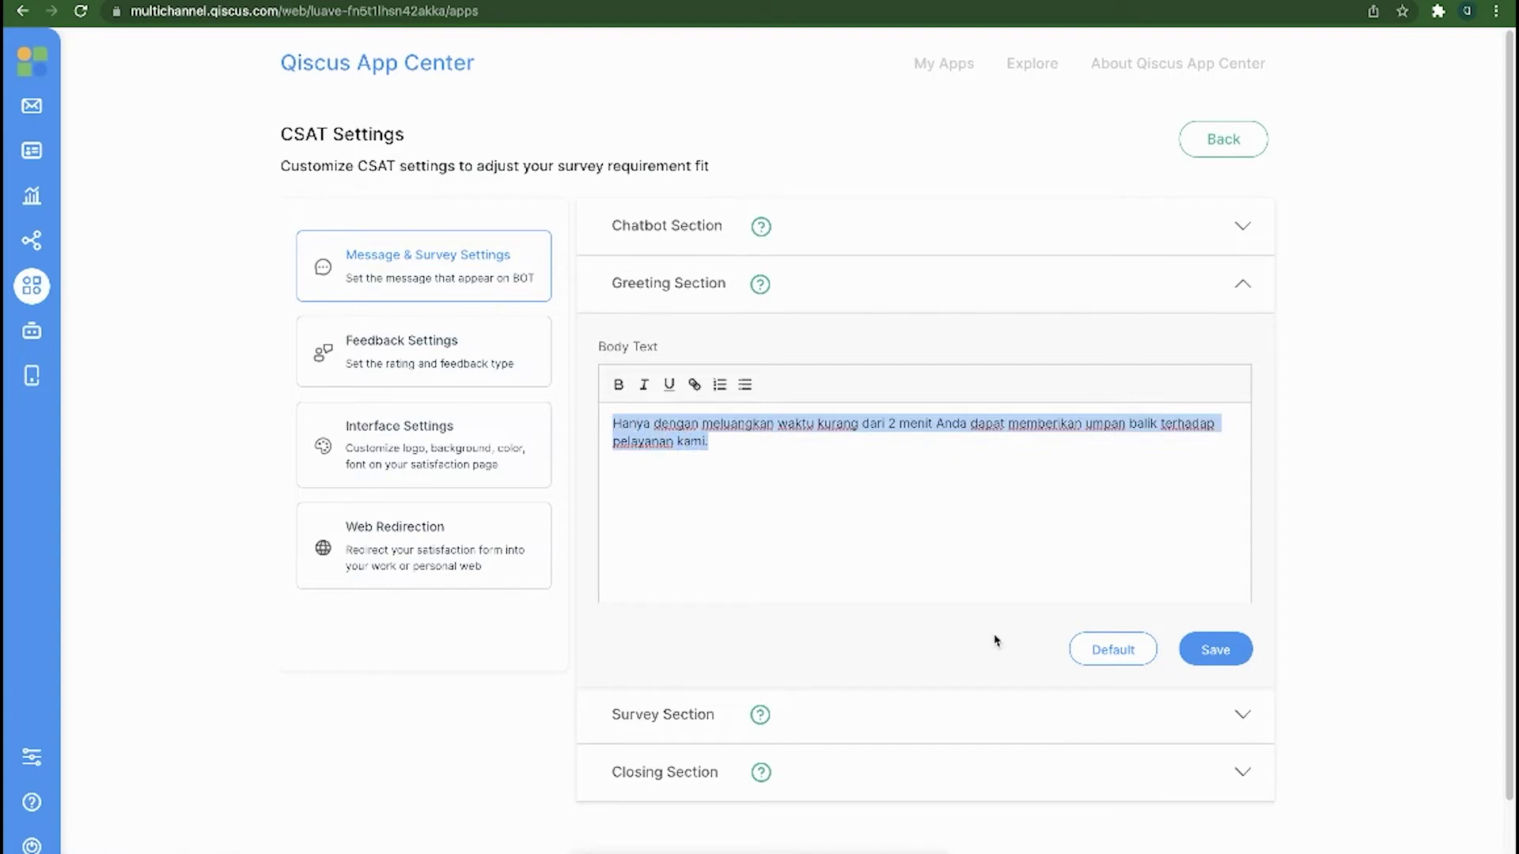
pyautogui.click(1224, 651)
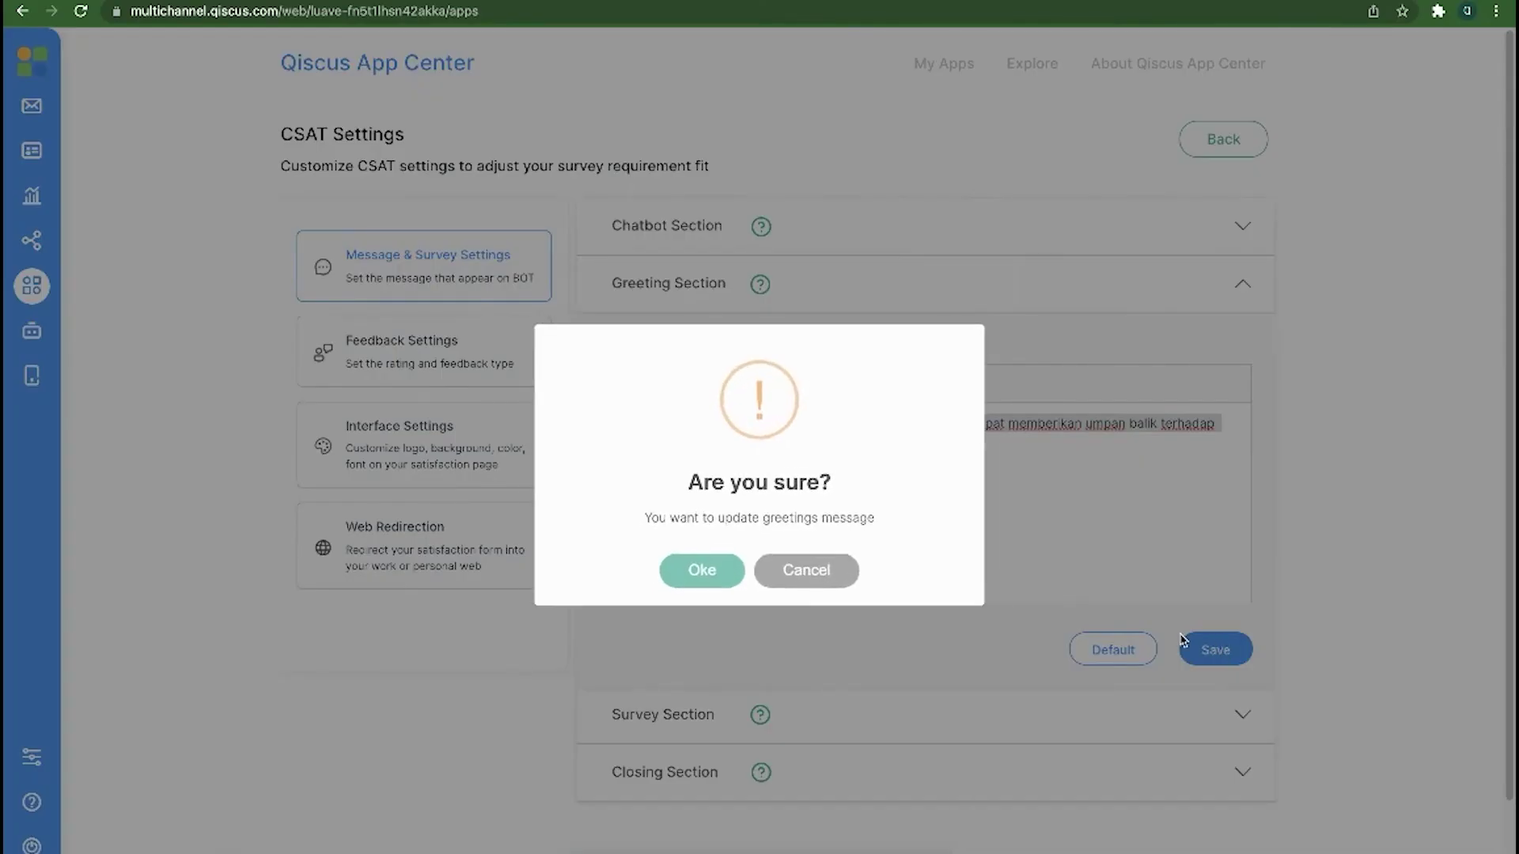
pyautogui.click(703, 573)
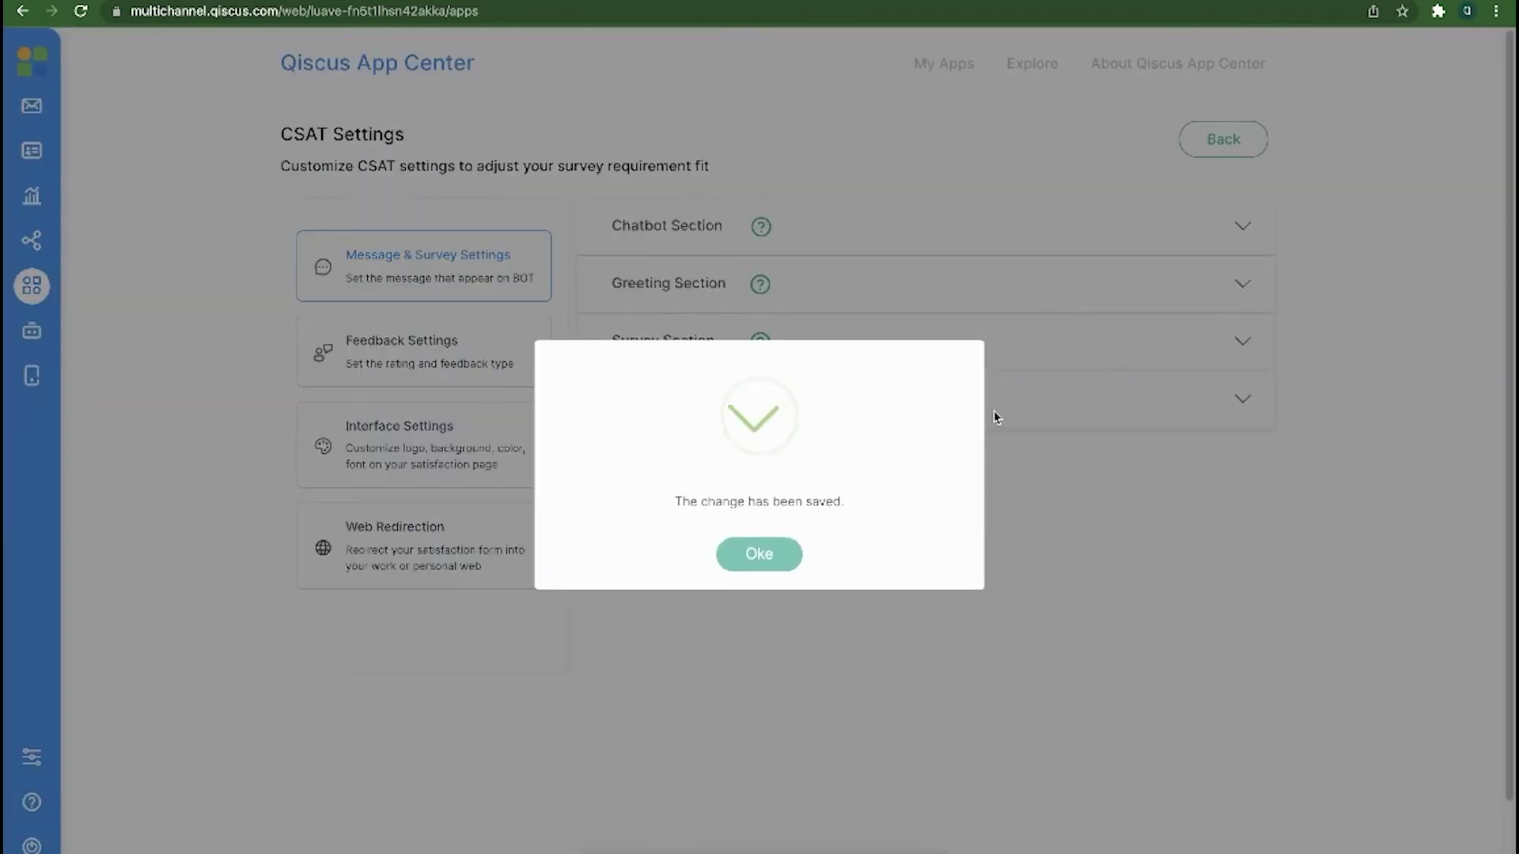
pyautogui.click(755, 562)
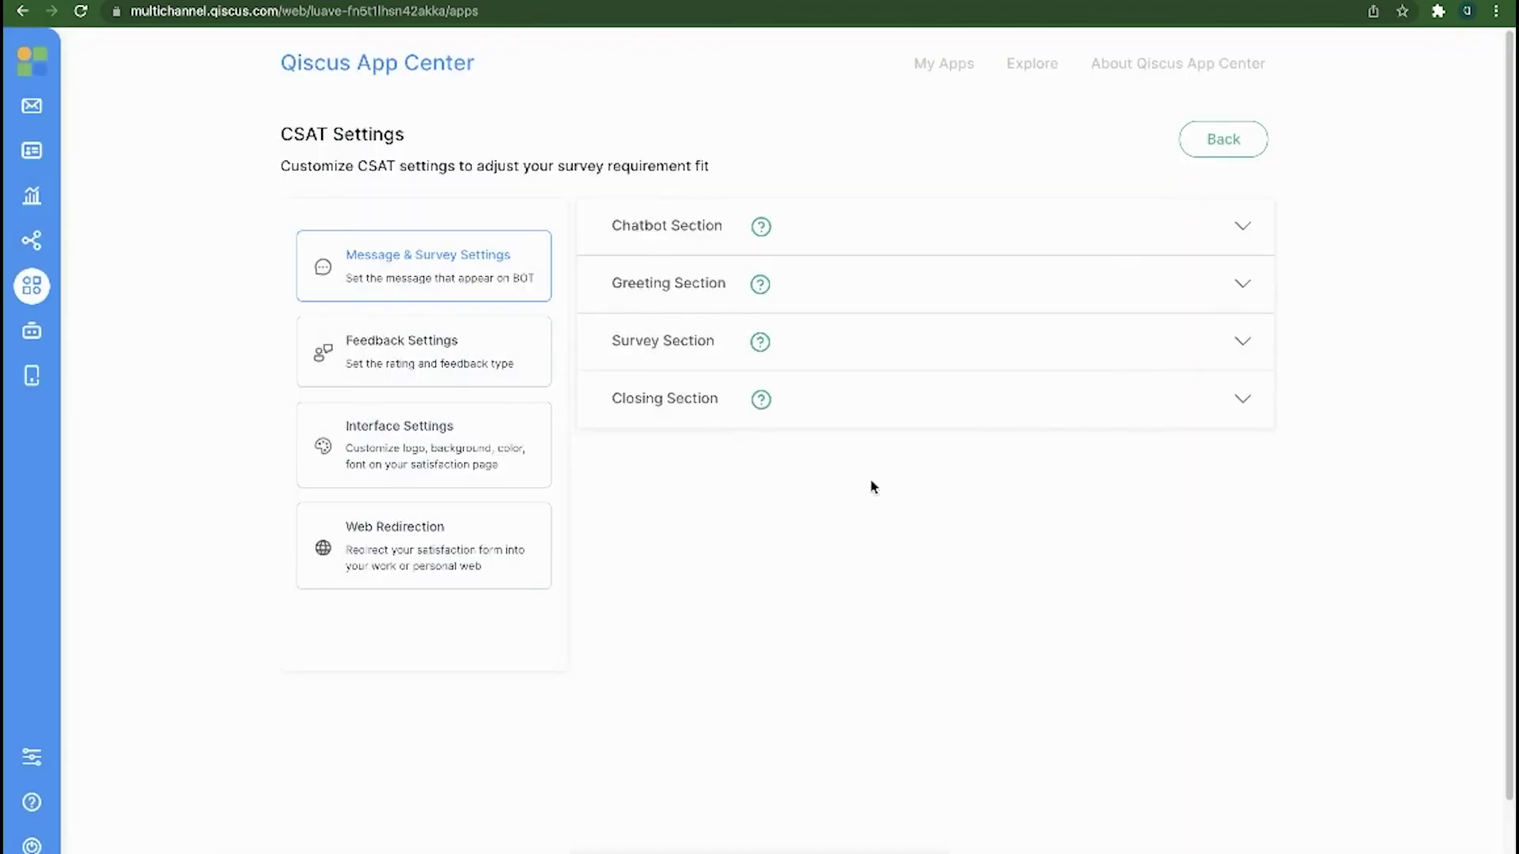
# - Enter "Berikan umpan balik terhadap pelayanan kami meliputi:" as the Survey Section's willingness question text
pyautogui.click(1241, 346)
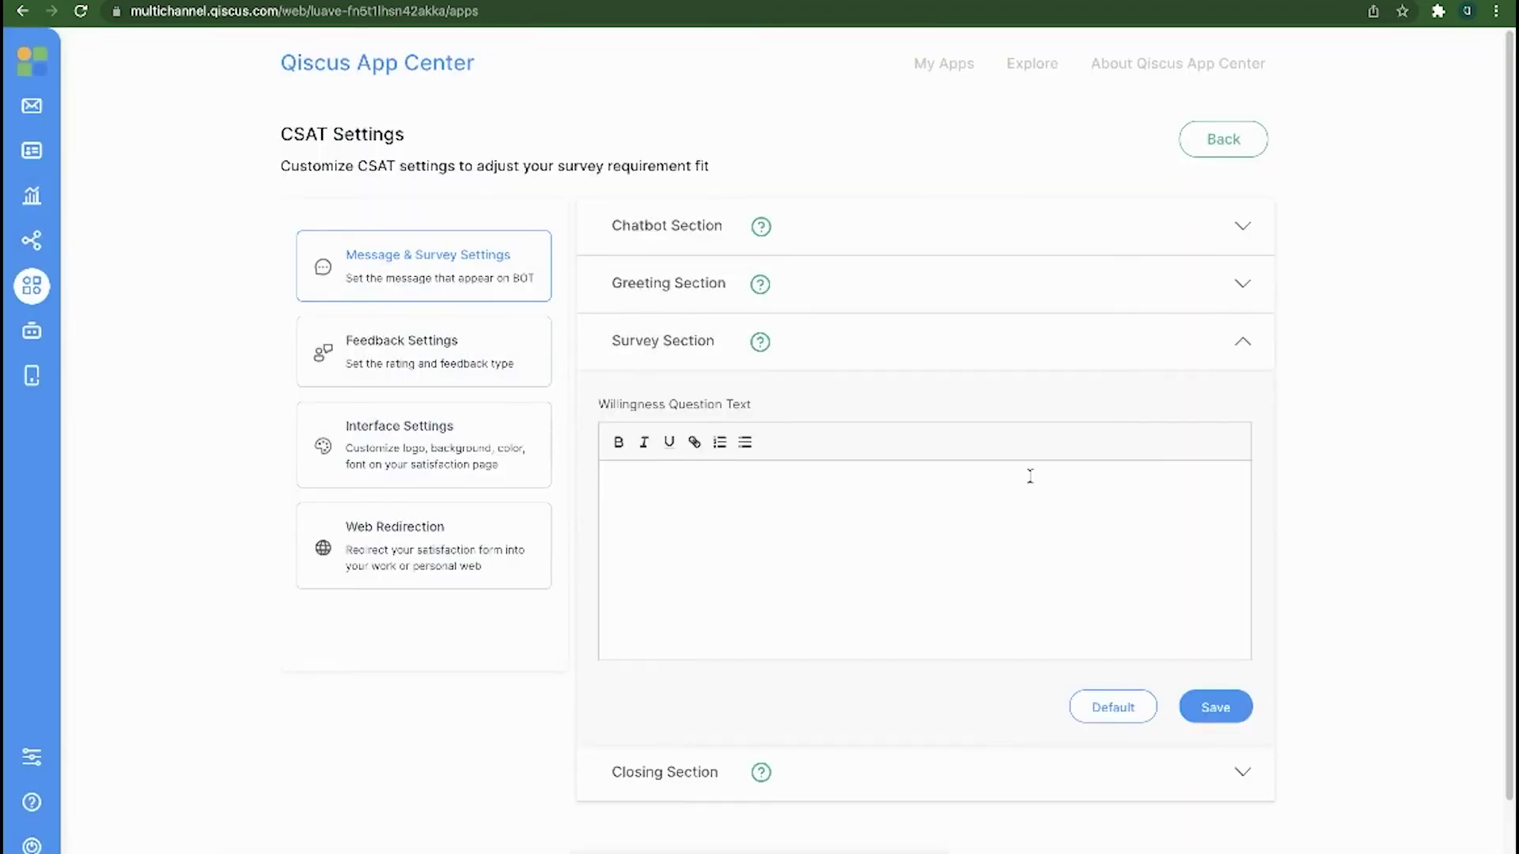
pyautogui.moveTo(760, 345)
pyautogui.write('Berikan umpan balik terh')
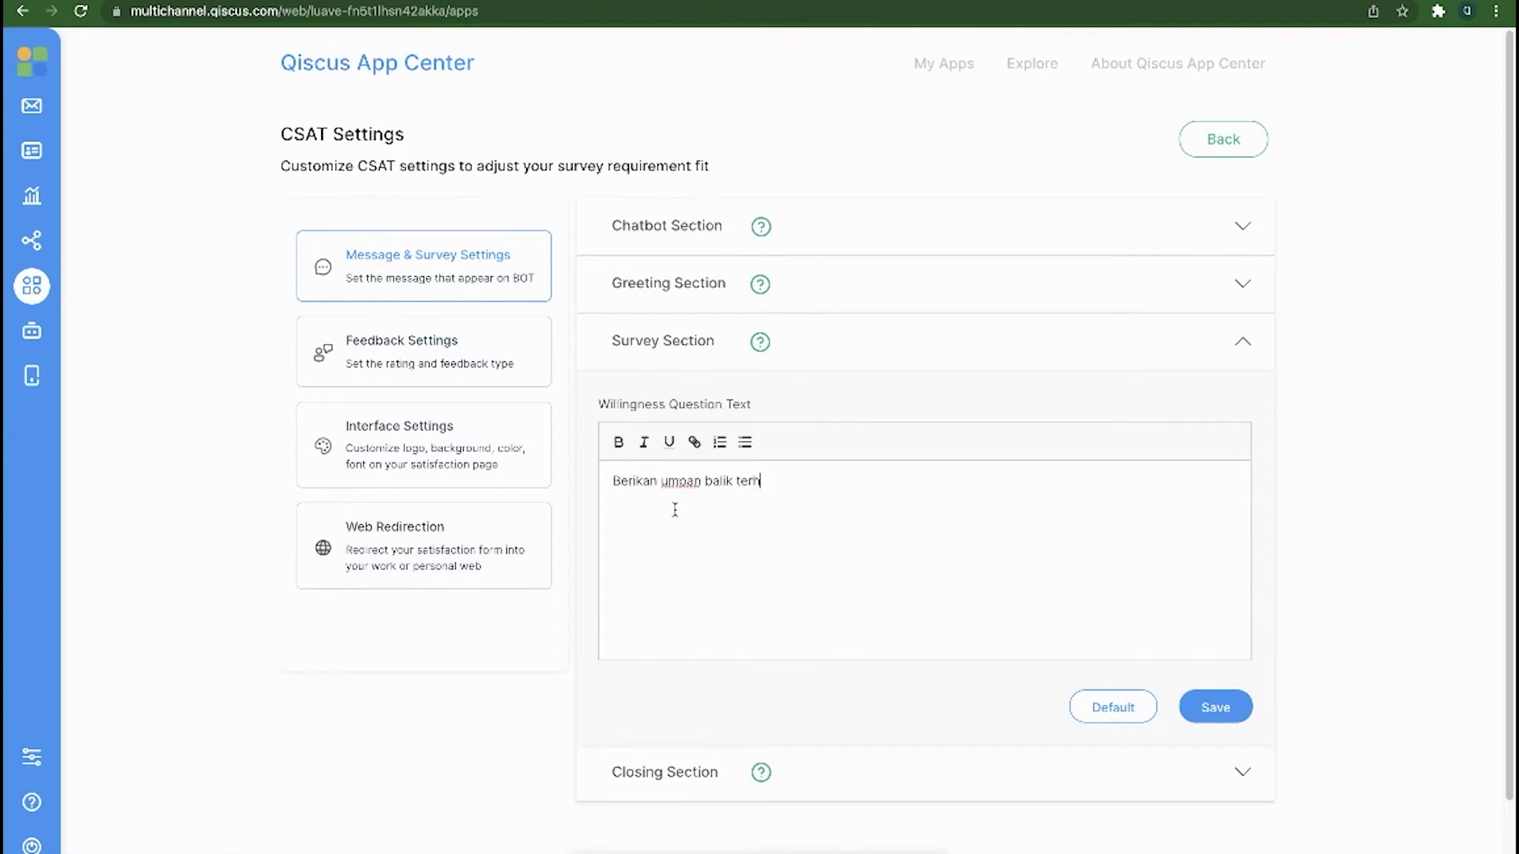
pyautogui.write('adap plelayanan kami meliput')
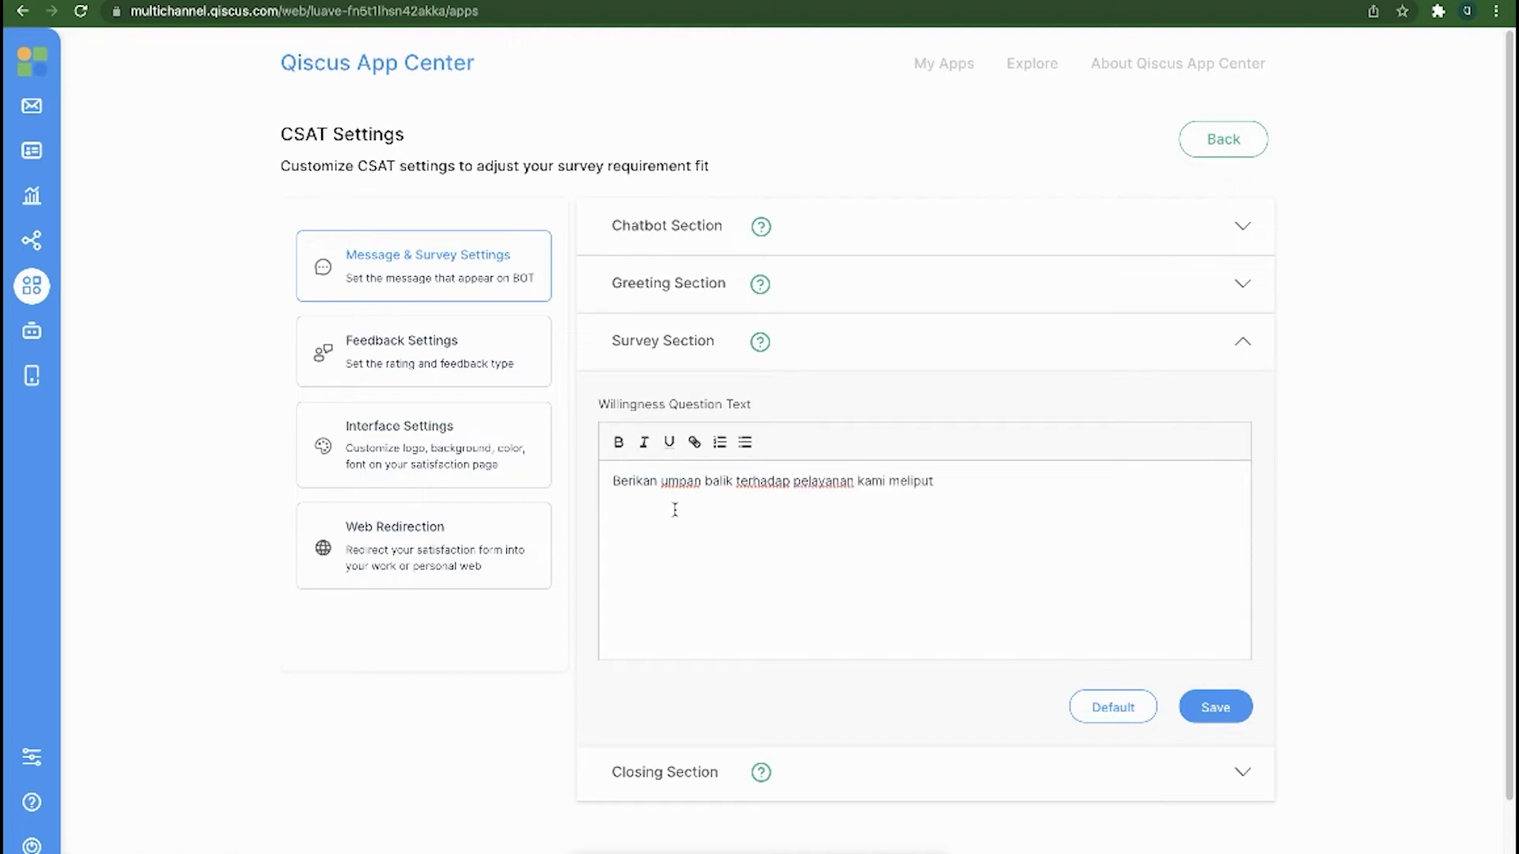
pyautogui.write('i:')
# - Add a numbered list with "Kejelasan Informasi" and "Pelayanan Agent" below the survey question's first line
pyautogui.press('Return')
pyautogui.click(719, 442)
pyautogui.write('Kejelasan Info')
pyautogui.write('rmasi 2. ')
pyautogui.write('Pelayanan')
pyautogui.write(' Agent')
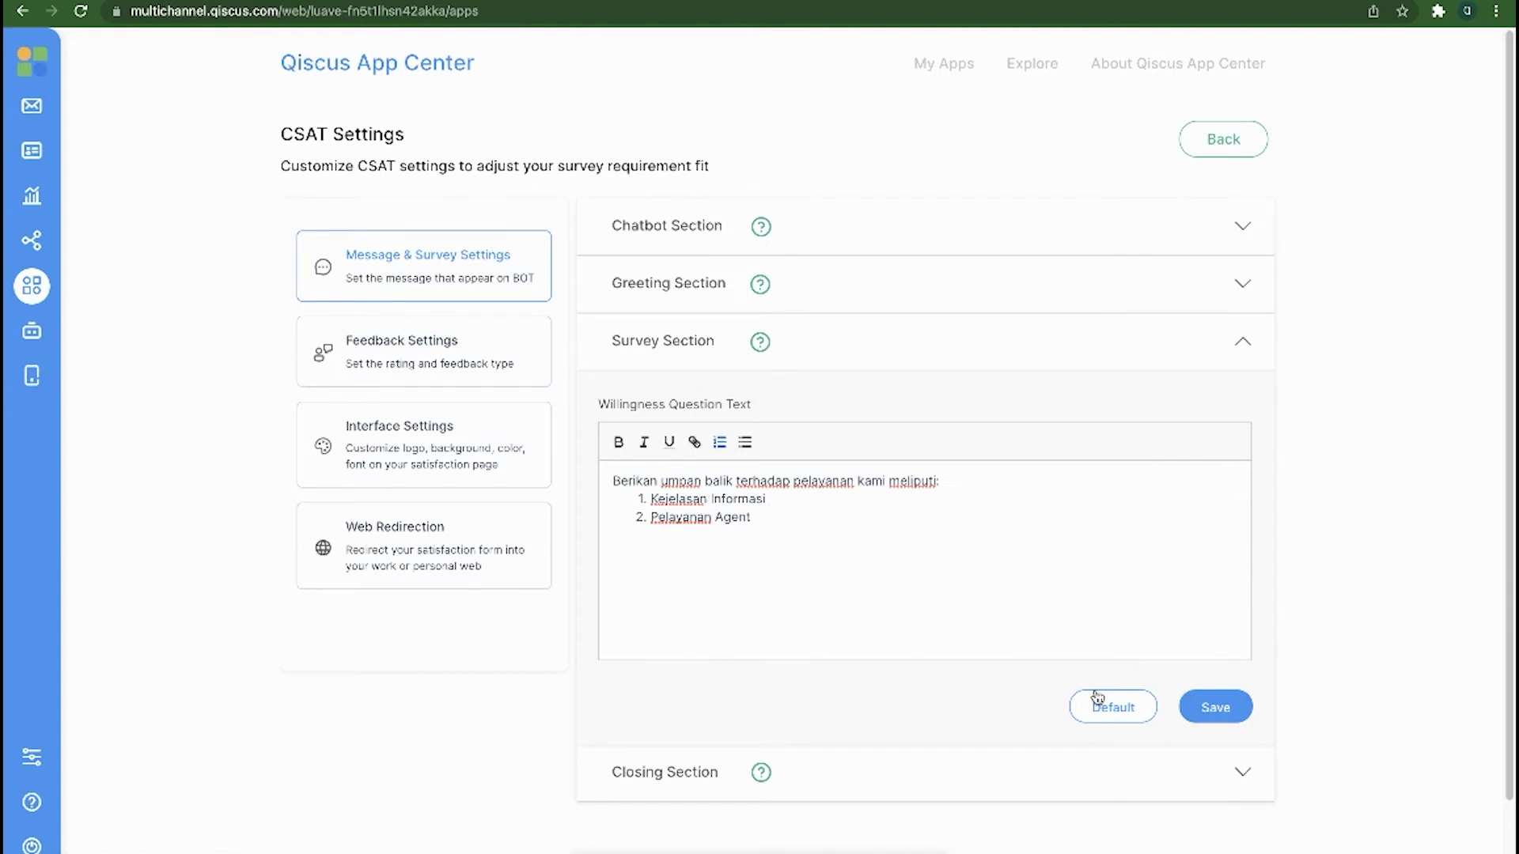
# - Save the Survey Section's question text, confirm the update and collapse the section
pyautogui.click(1240, 712)
pyautogui.click(704, 567)
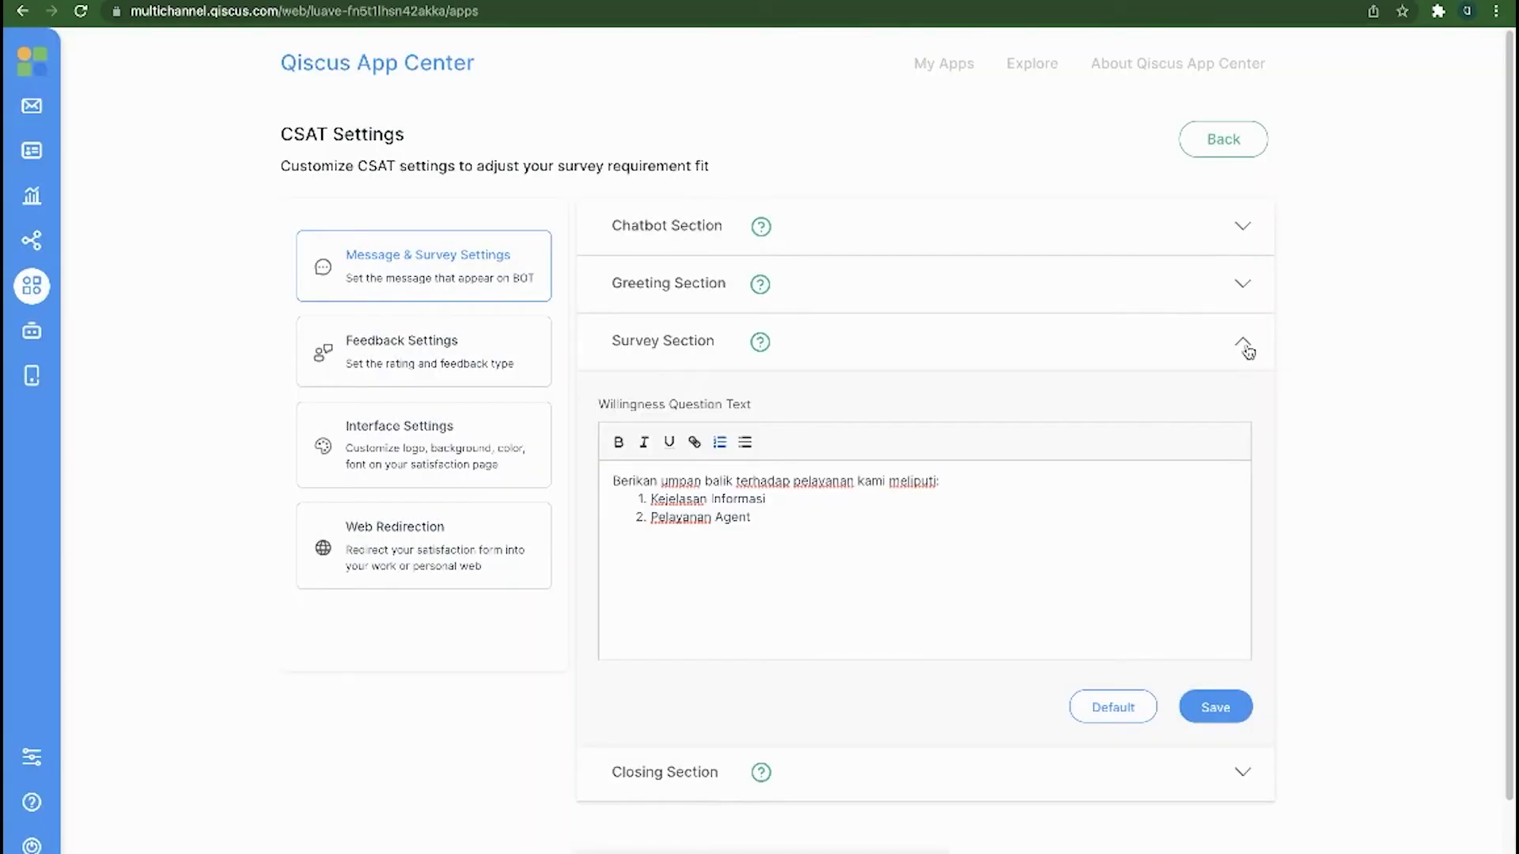
pyautogui.click(1242, 344)
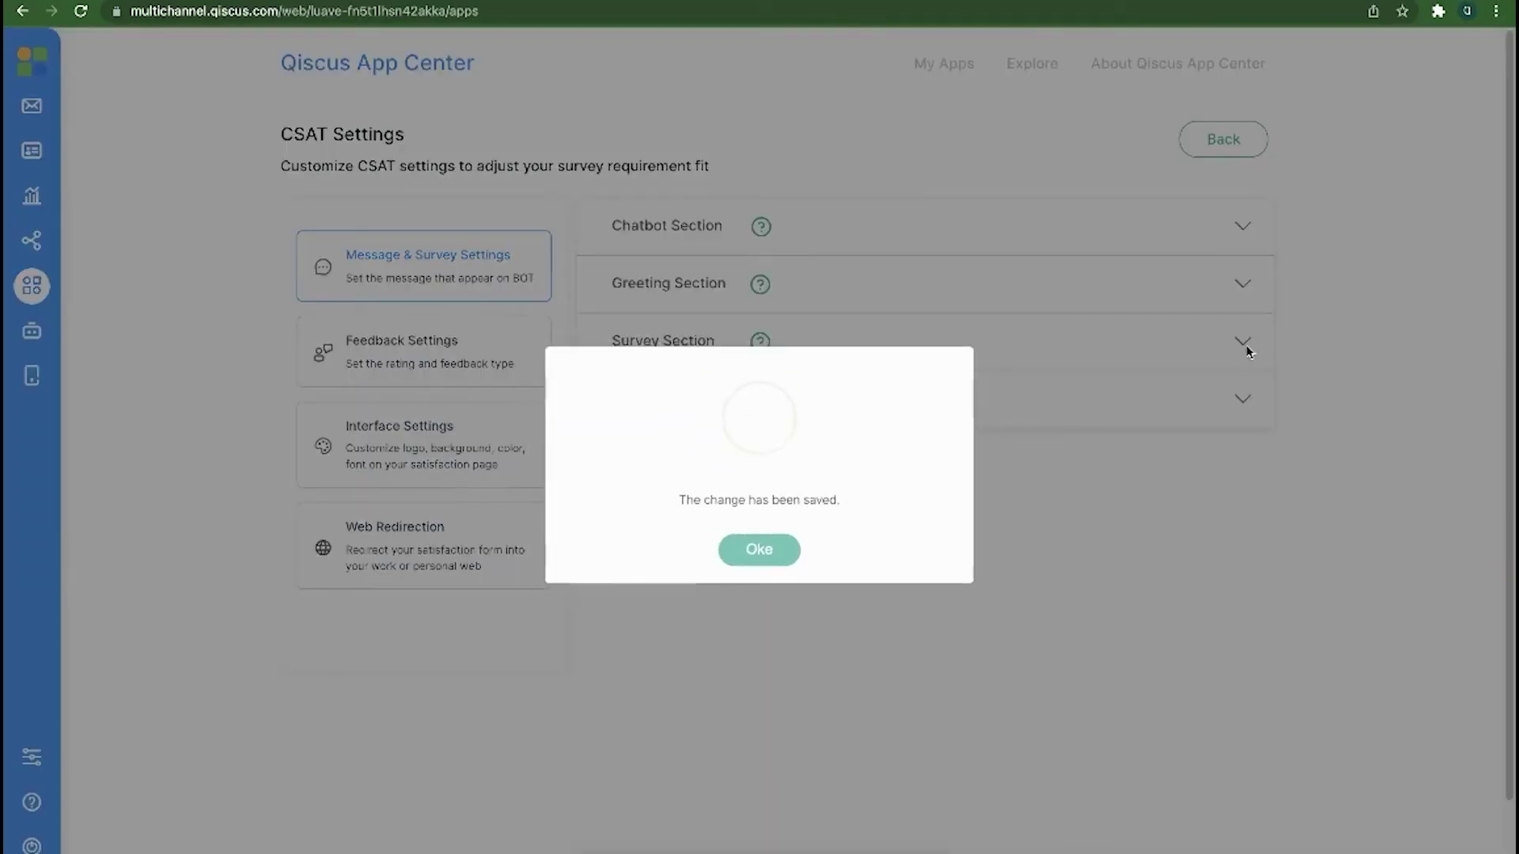
pyautogui.click(768, 547)
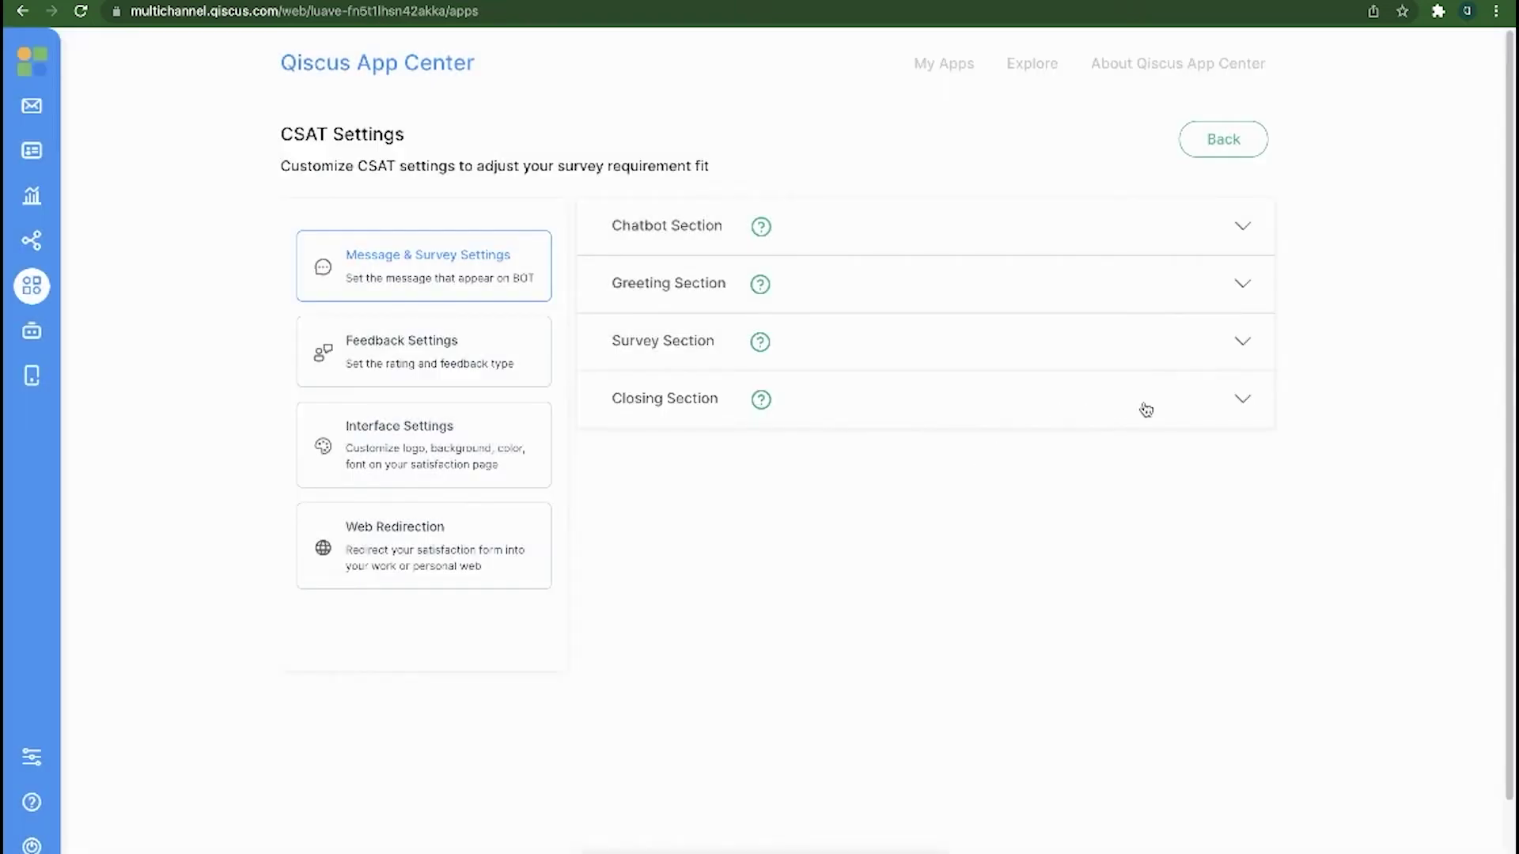
# - Set the Closing Section text to "Terimakasih atas umpan balik yang telah Anda berikan." and save it
pyautogui.click(1238, 403)
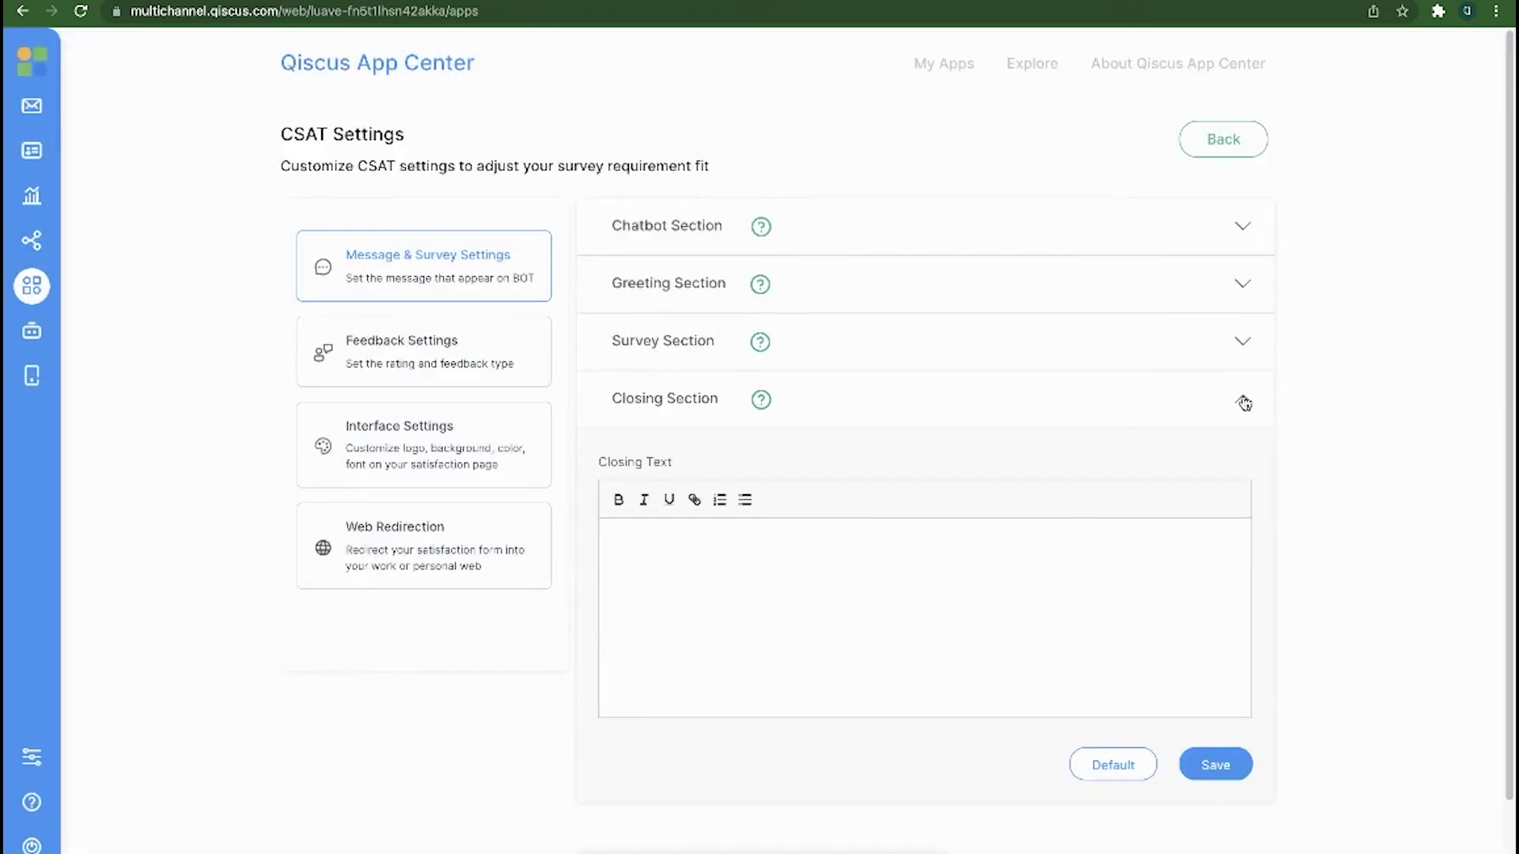
pyautogui.click(658, 546)
pyautogui.write('Terimakasih atas umpan balik yang telah anda berikan.')
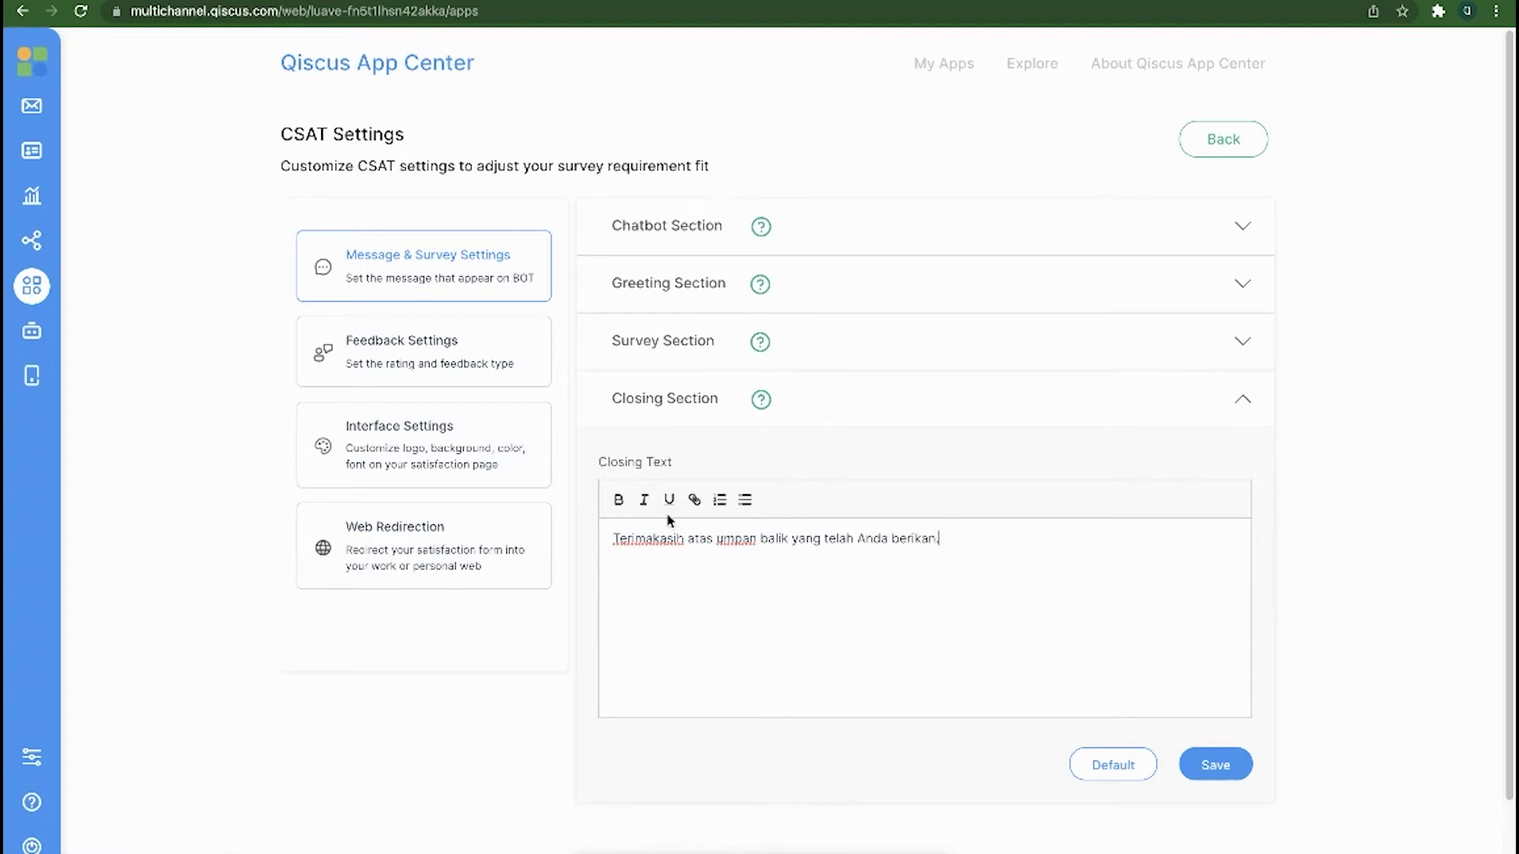
pyautogui.click(1200, 771)
pyautogui.click(693, 583)
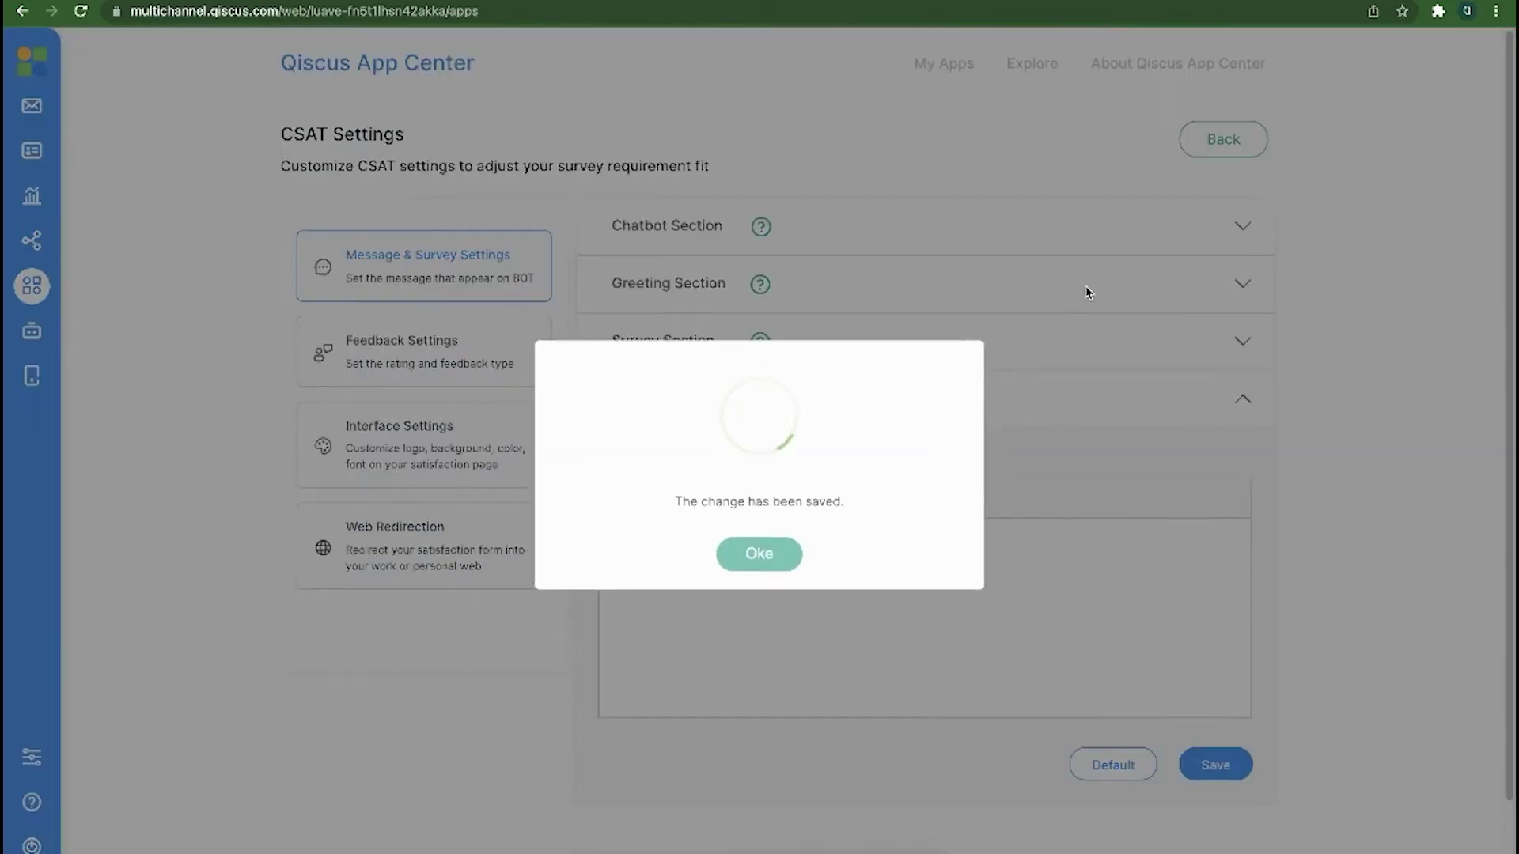
pyautogui.click(757, 553)
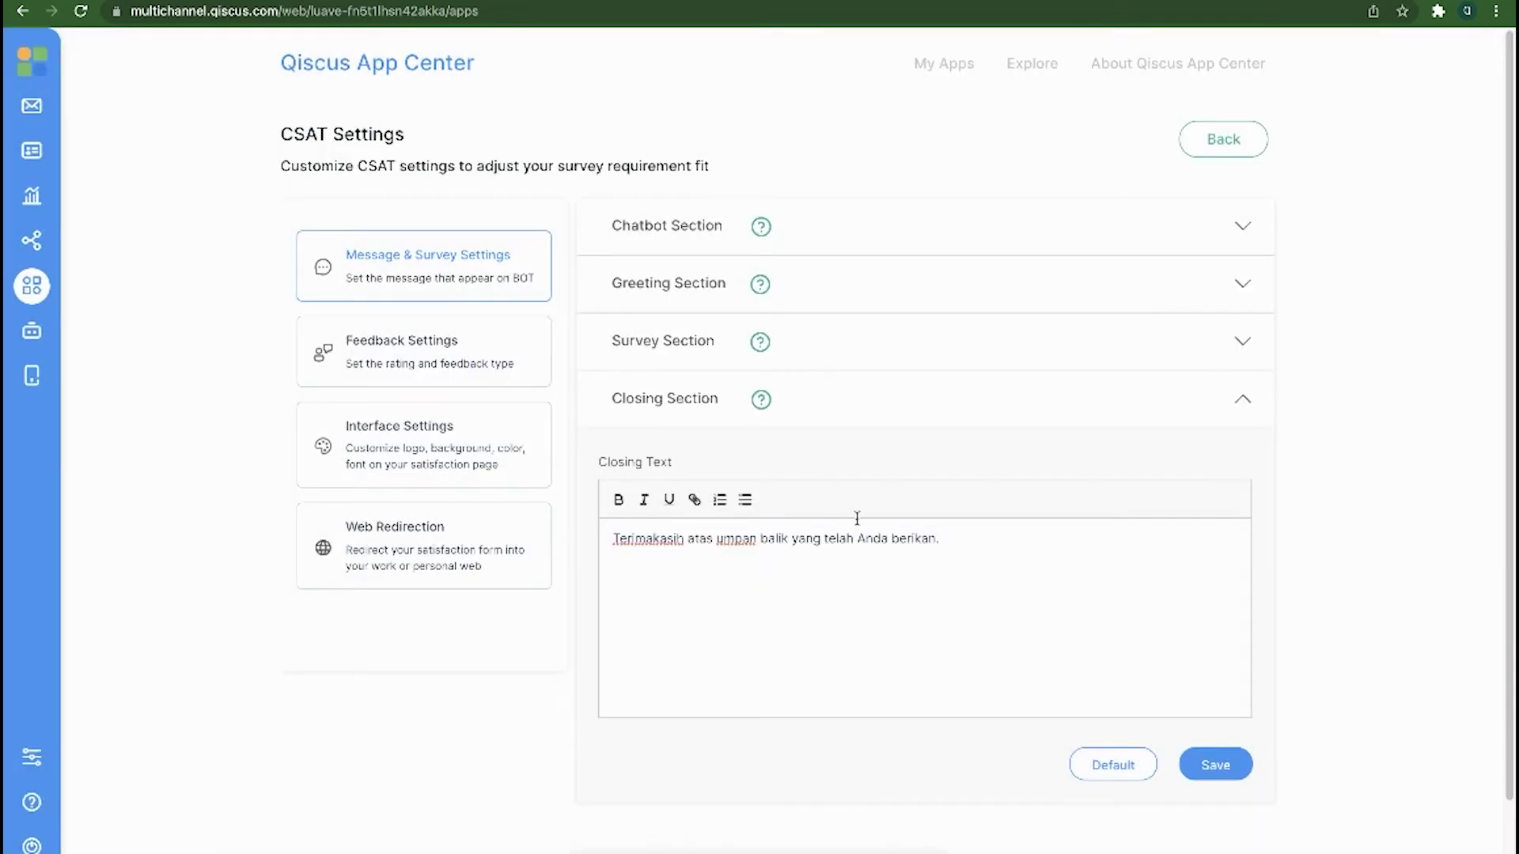
# - Collapse the Closing Section, open the Feedback Settings and show the explanation of the rating type
pyautogui.click(1247, 404)
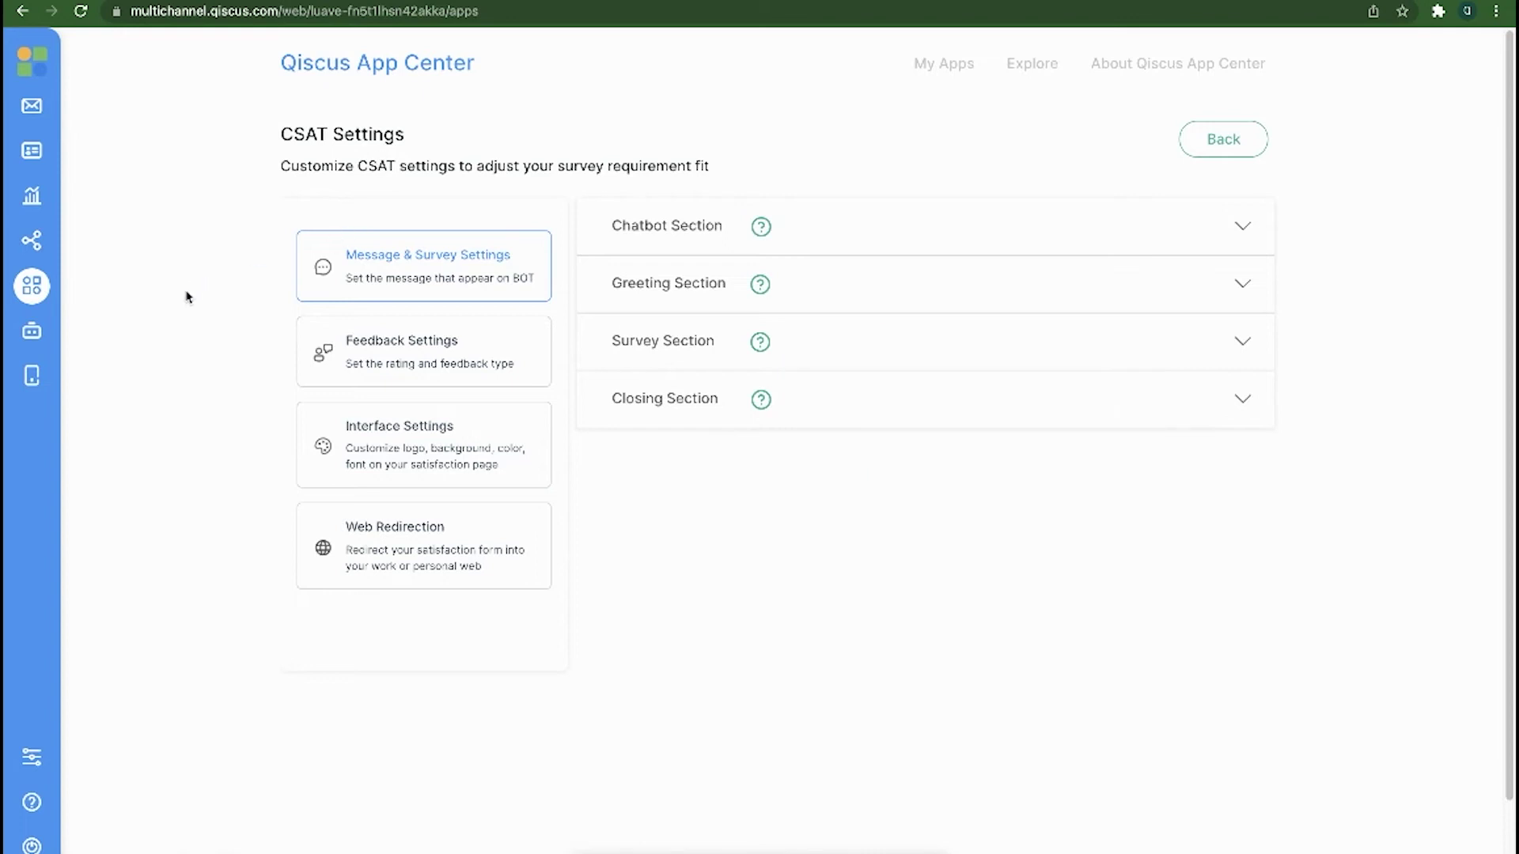
pyautogui.click(452, 370)
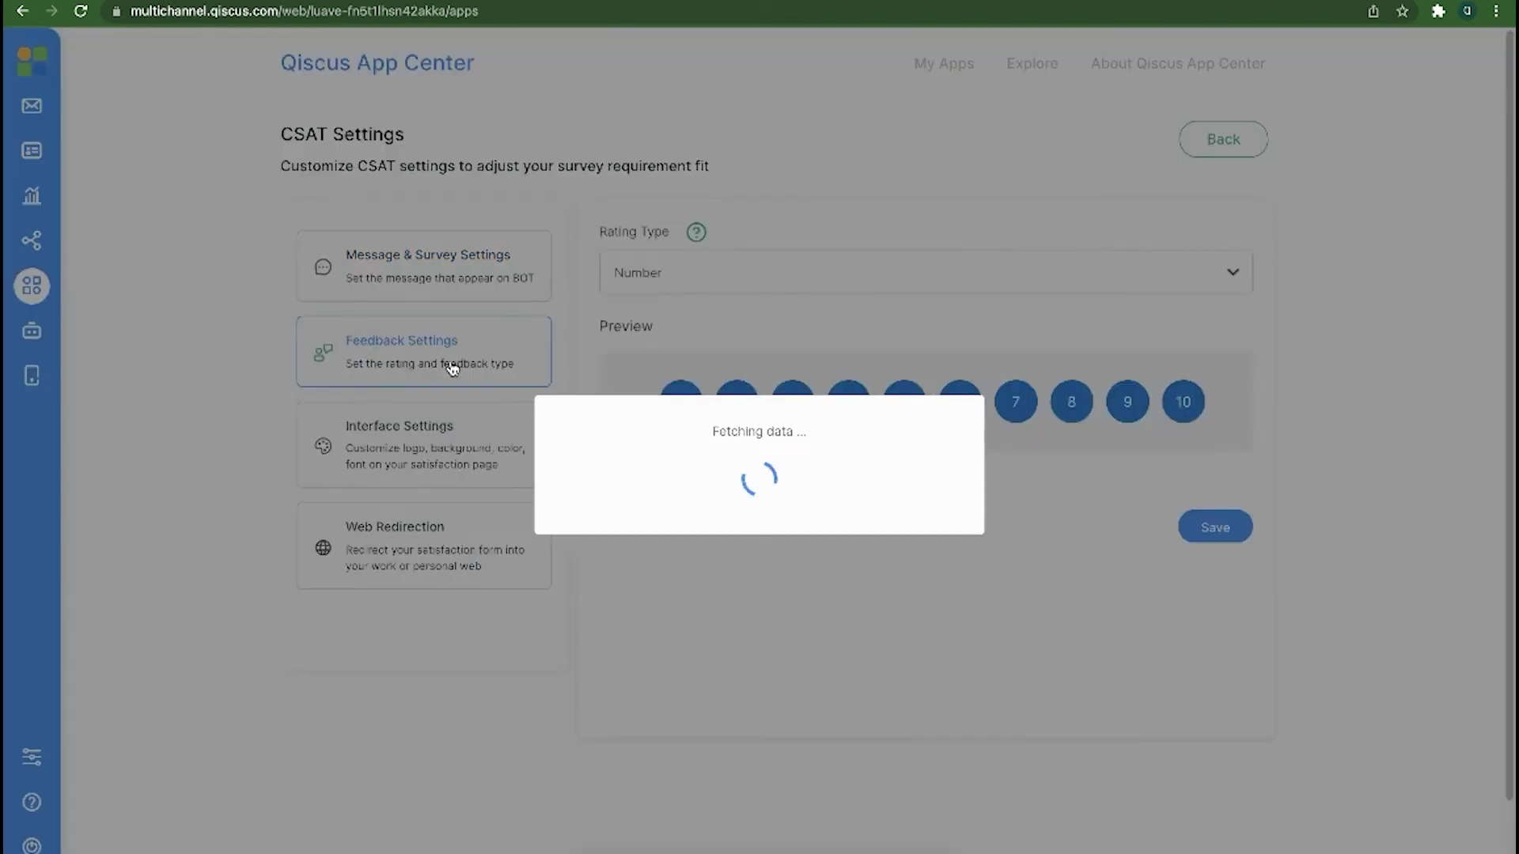
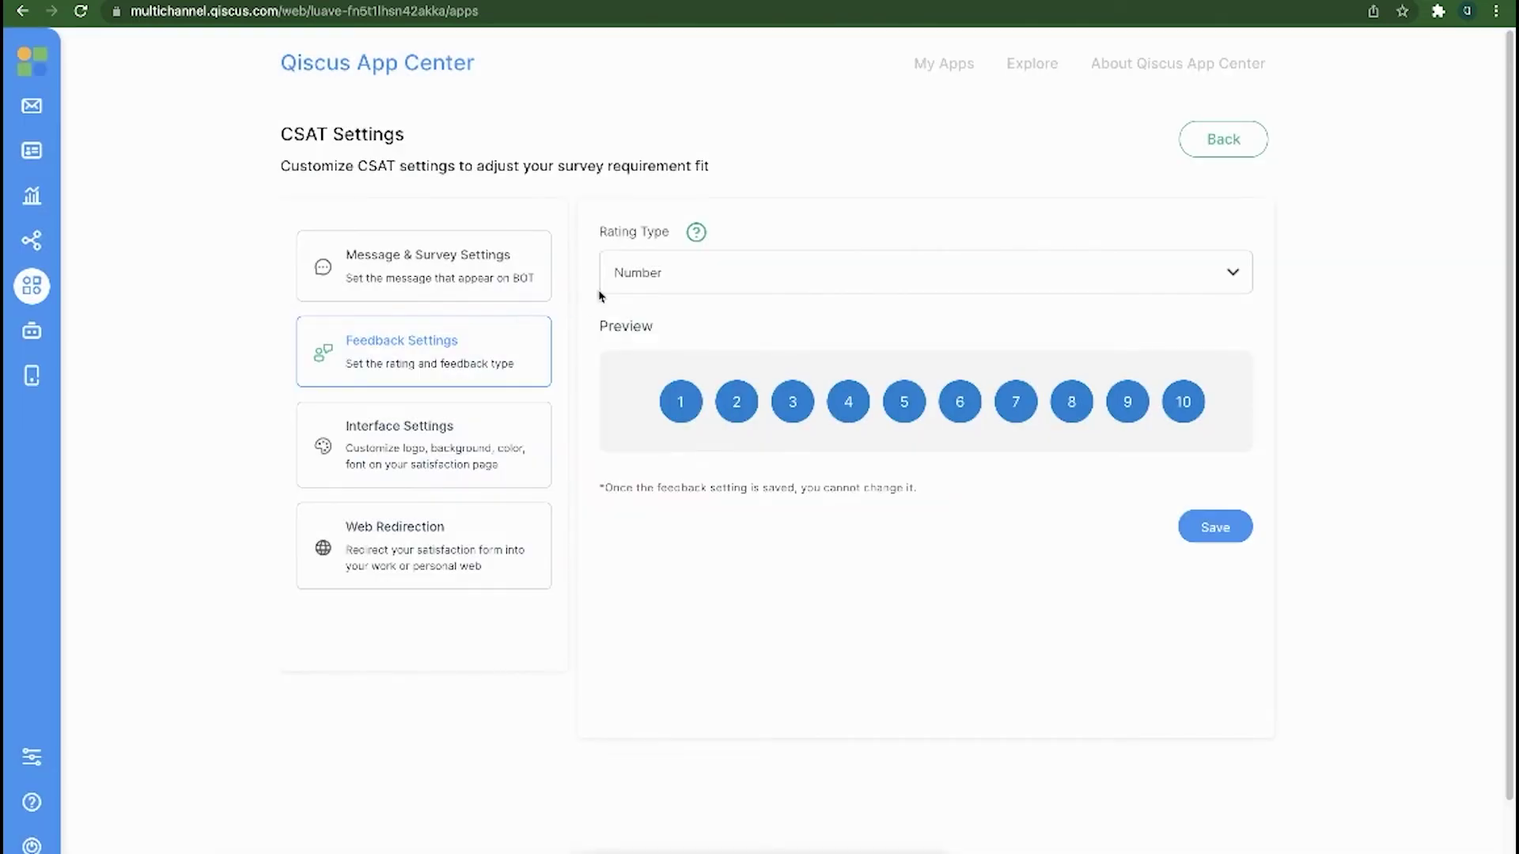
pyautogui.moveTo(692, 237)
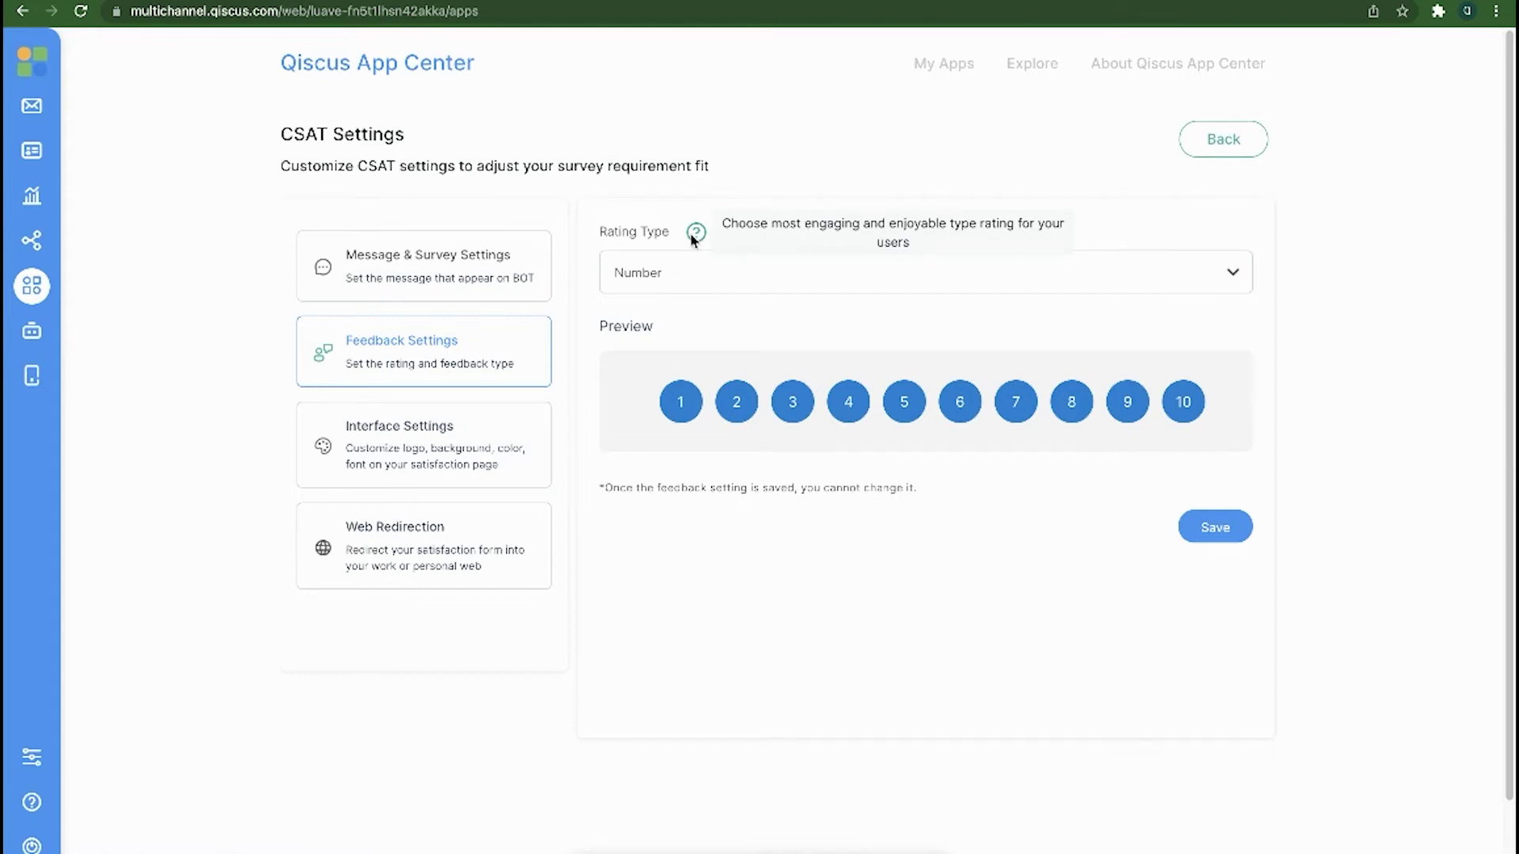
# - Try the Star rating type, followed by the Emoji type with the face and thumbs sets
pyautogui.click(1095, 277)
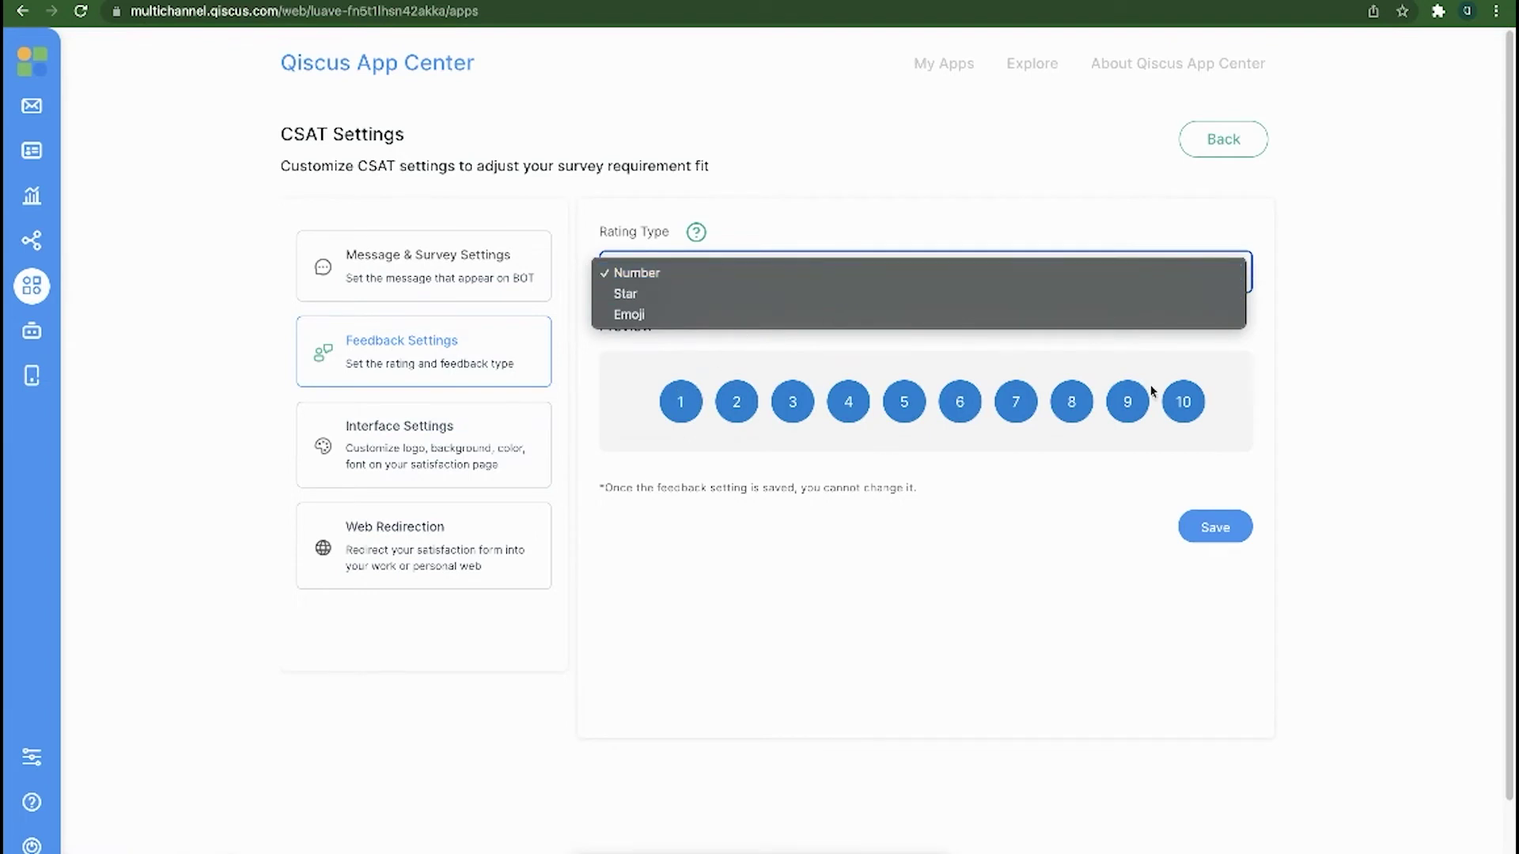
pyautogui.click(639, 295)
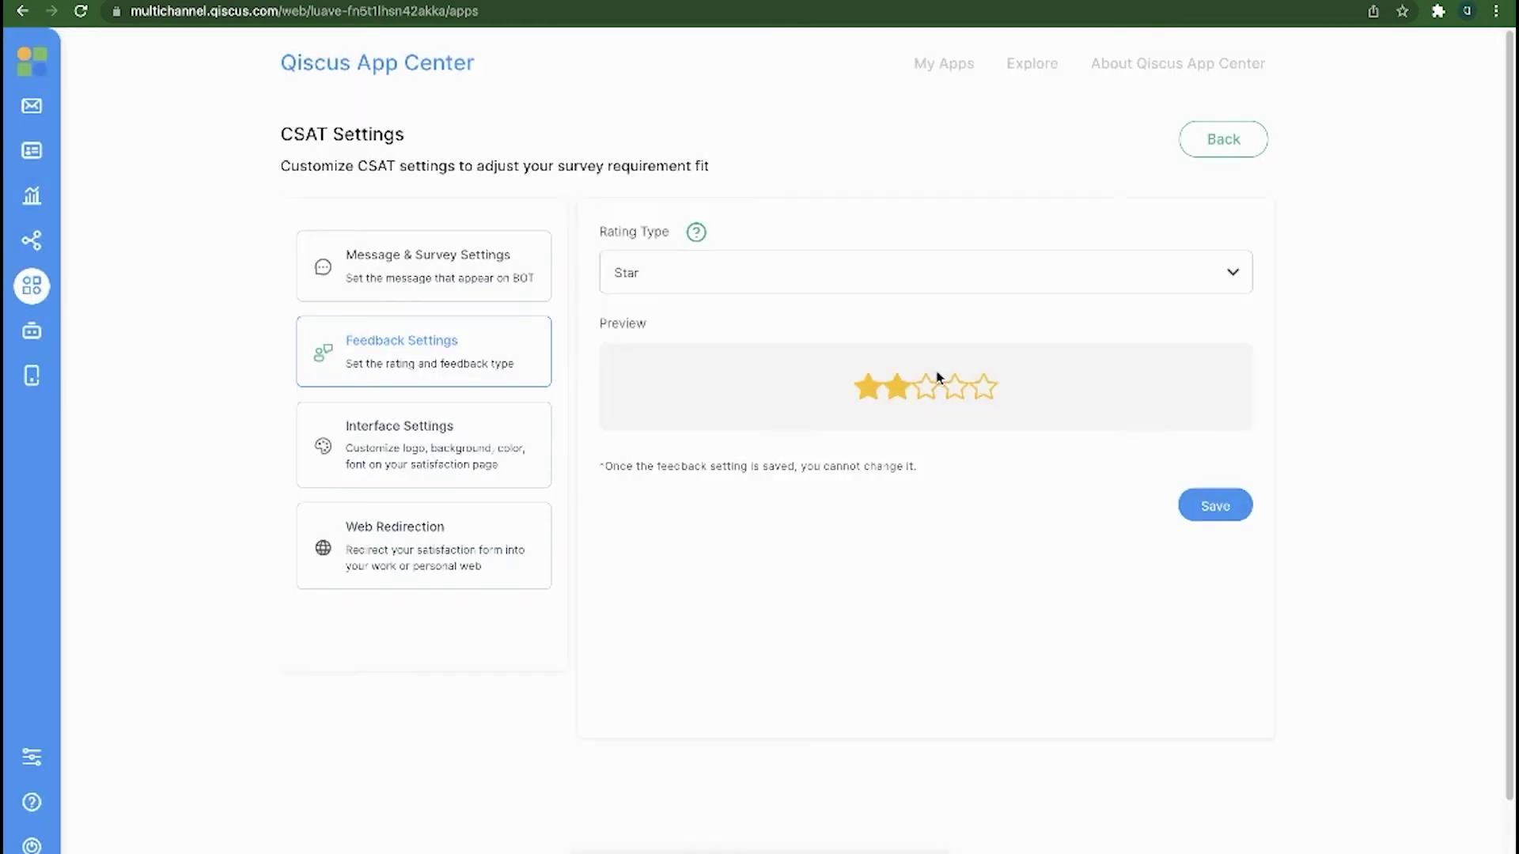
pyautogui.click(984, 283)
pyautogui.click(969, 293)
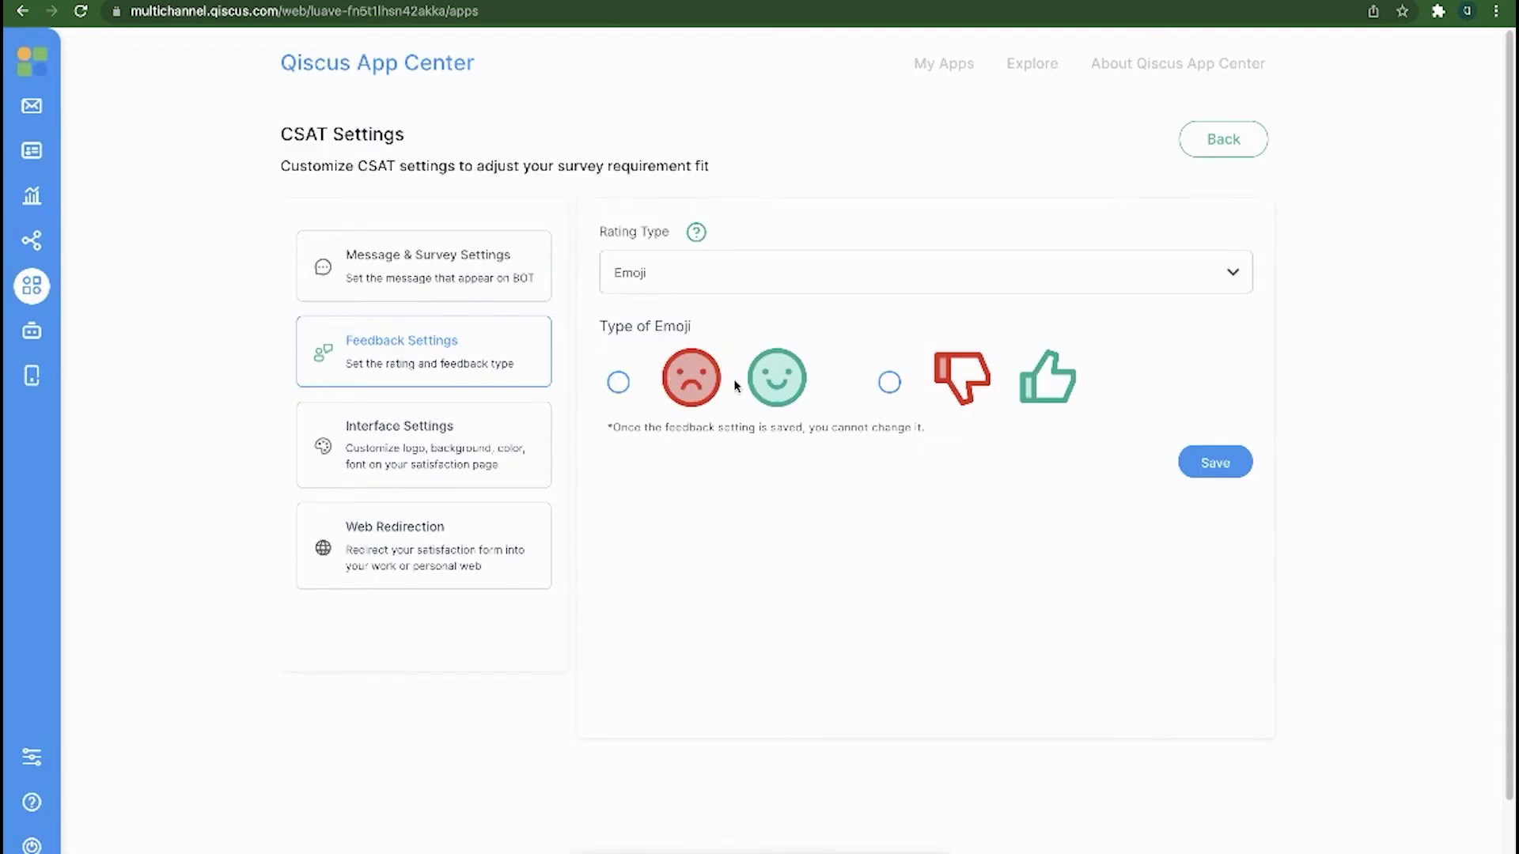
pyautogui.click(618, 382)
pyautogui.click(890, 382)
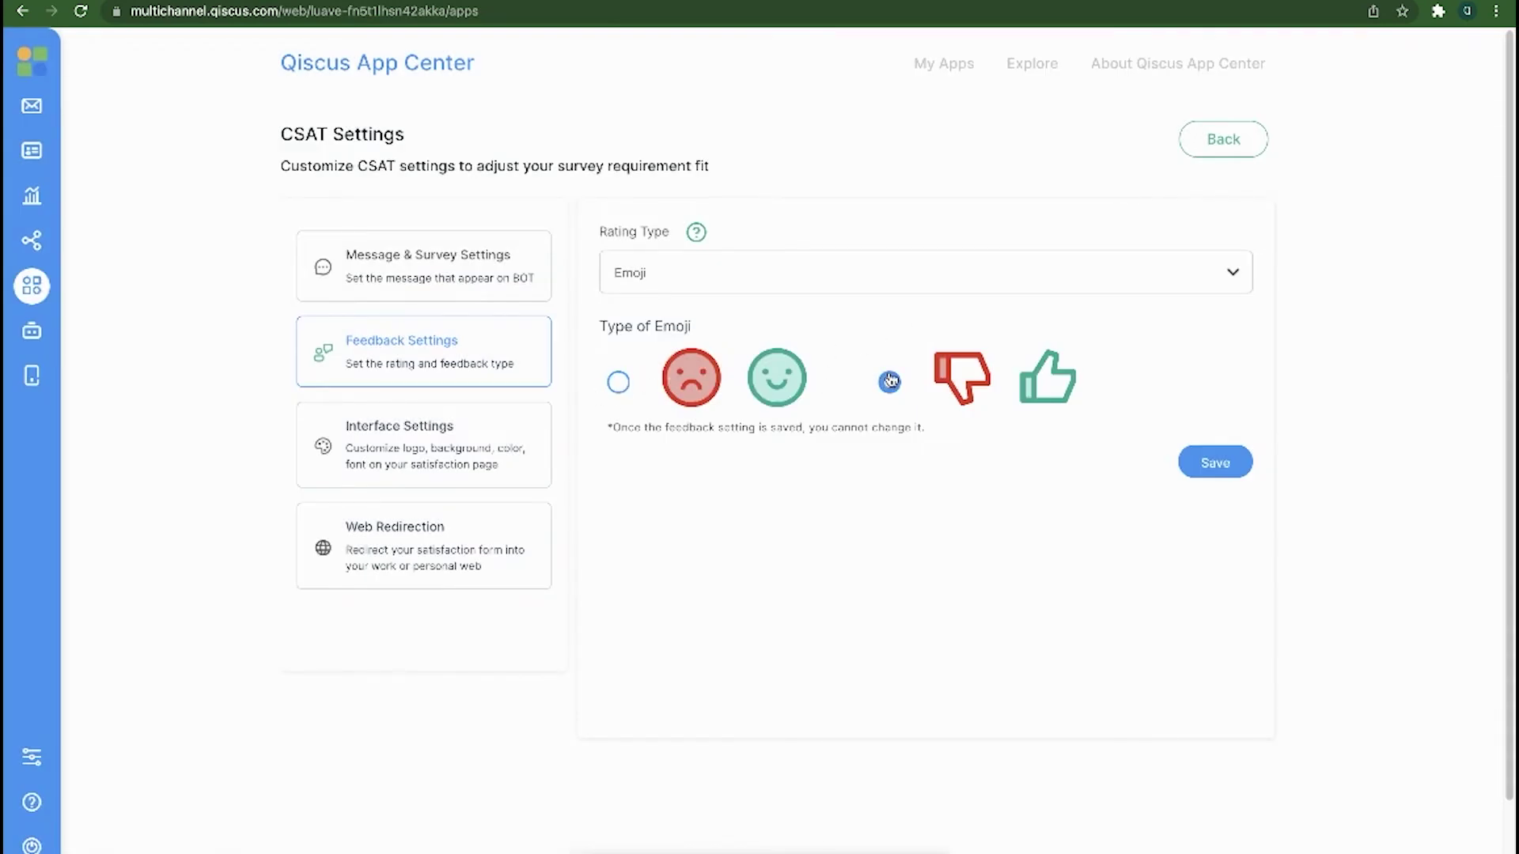
# - Switch the rating type back to Star, start saving it and cancel at the confirmation
pyautogui.click(921, 274)
pyautogui.click(919, 254)
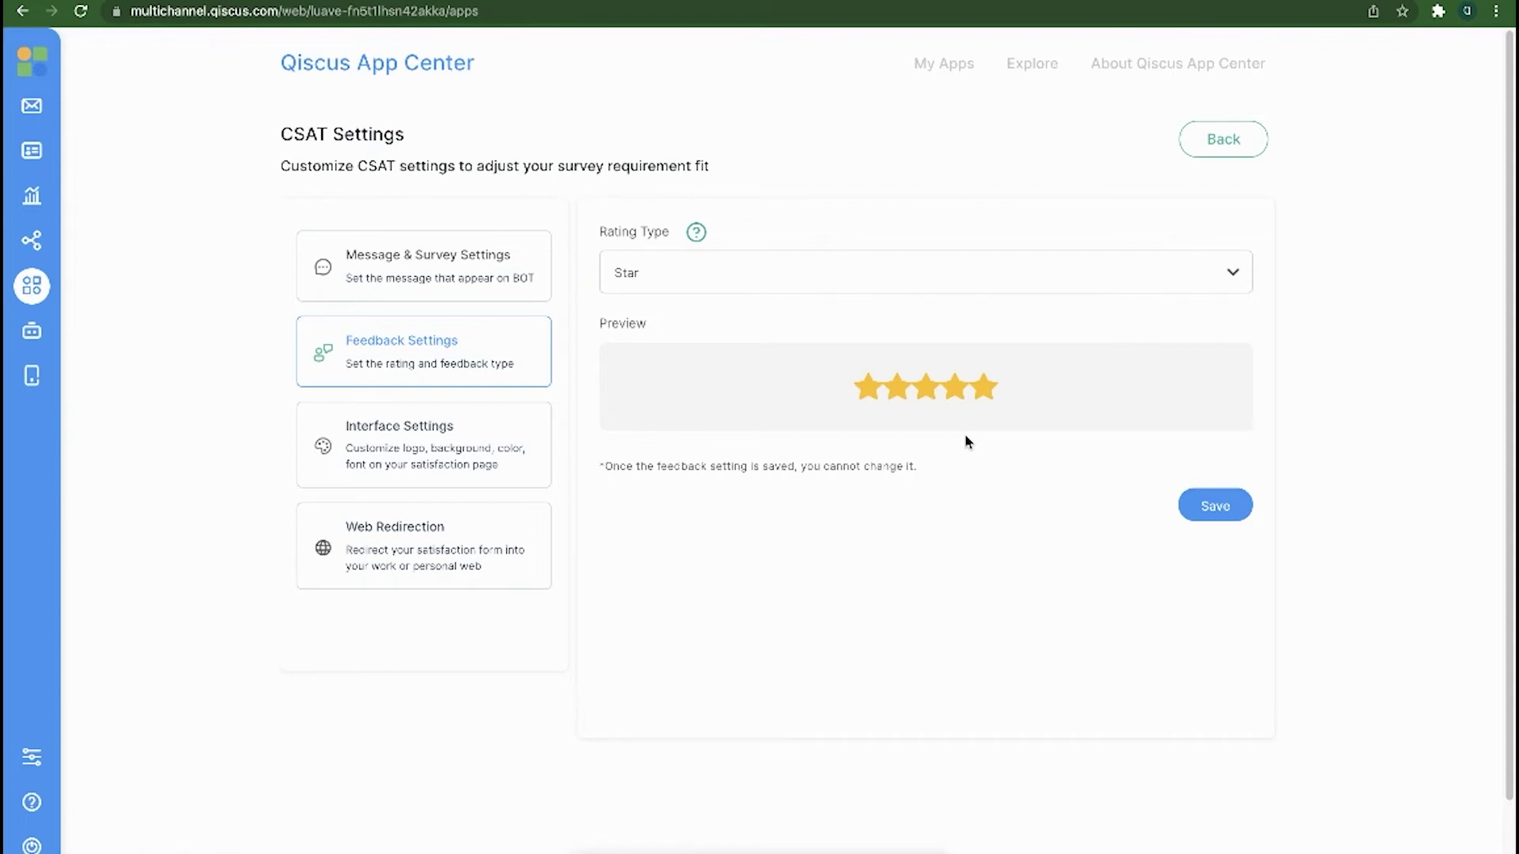
pyautogui.click(1223, 513)
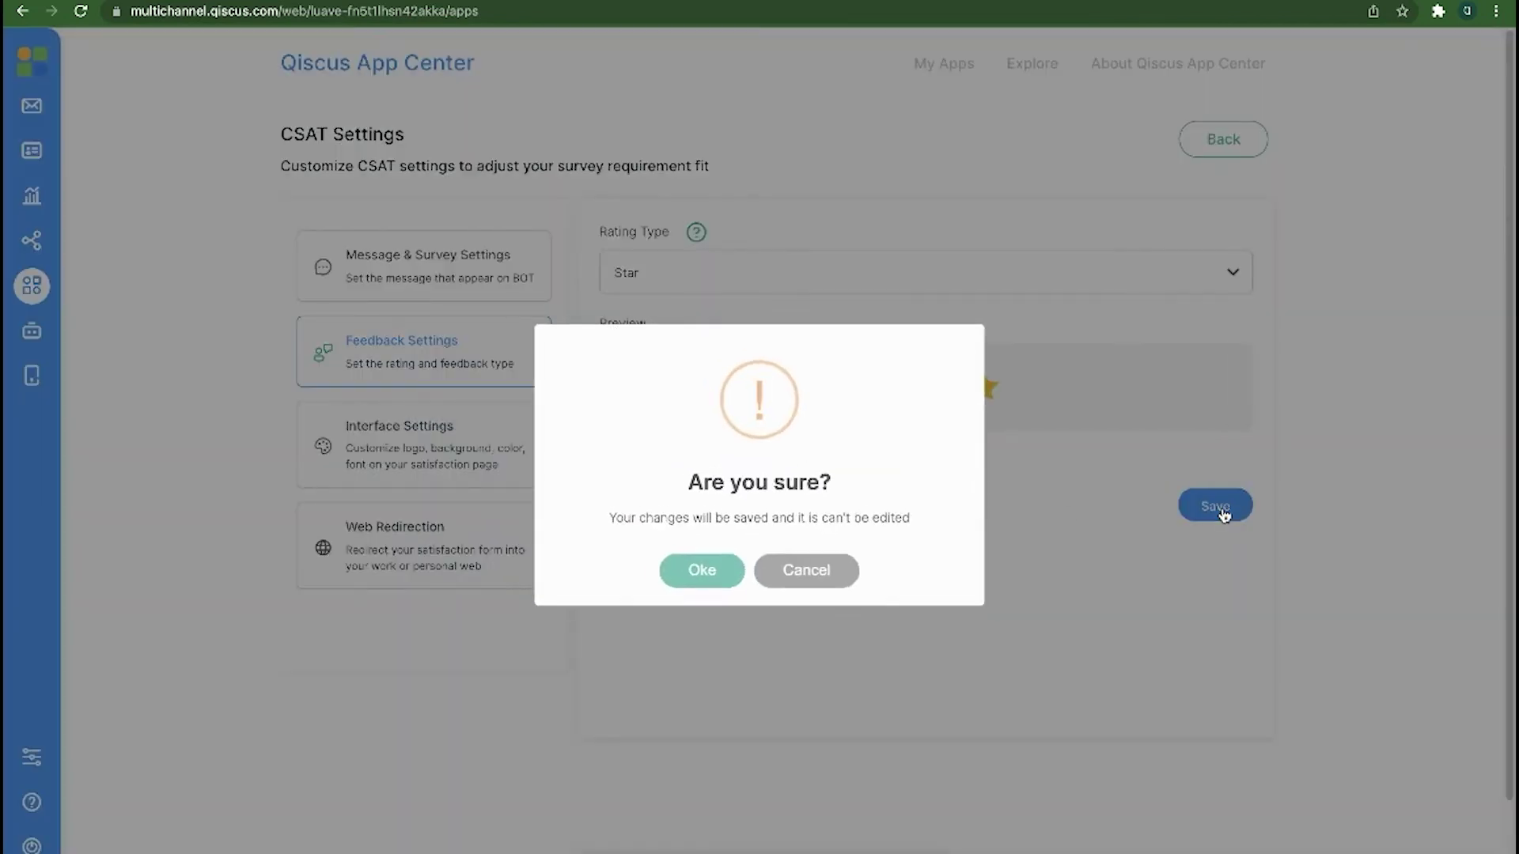
pyautogui.click(794, 571)
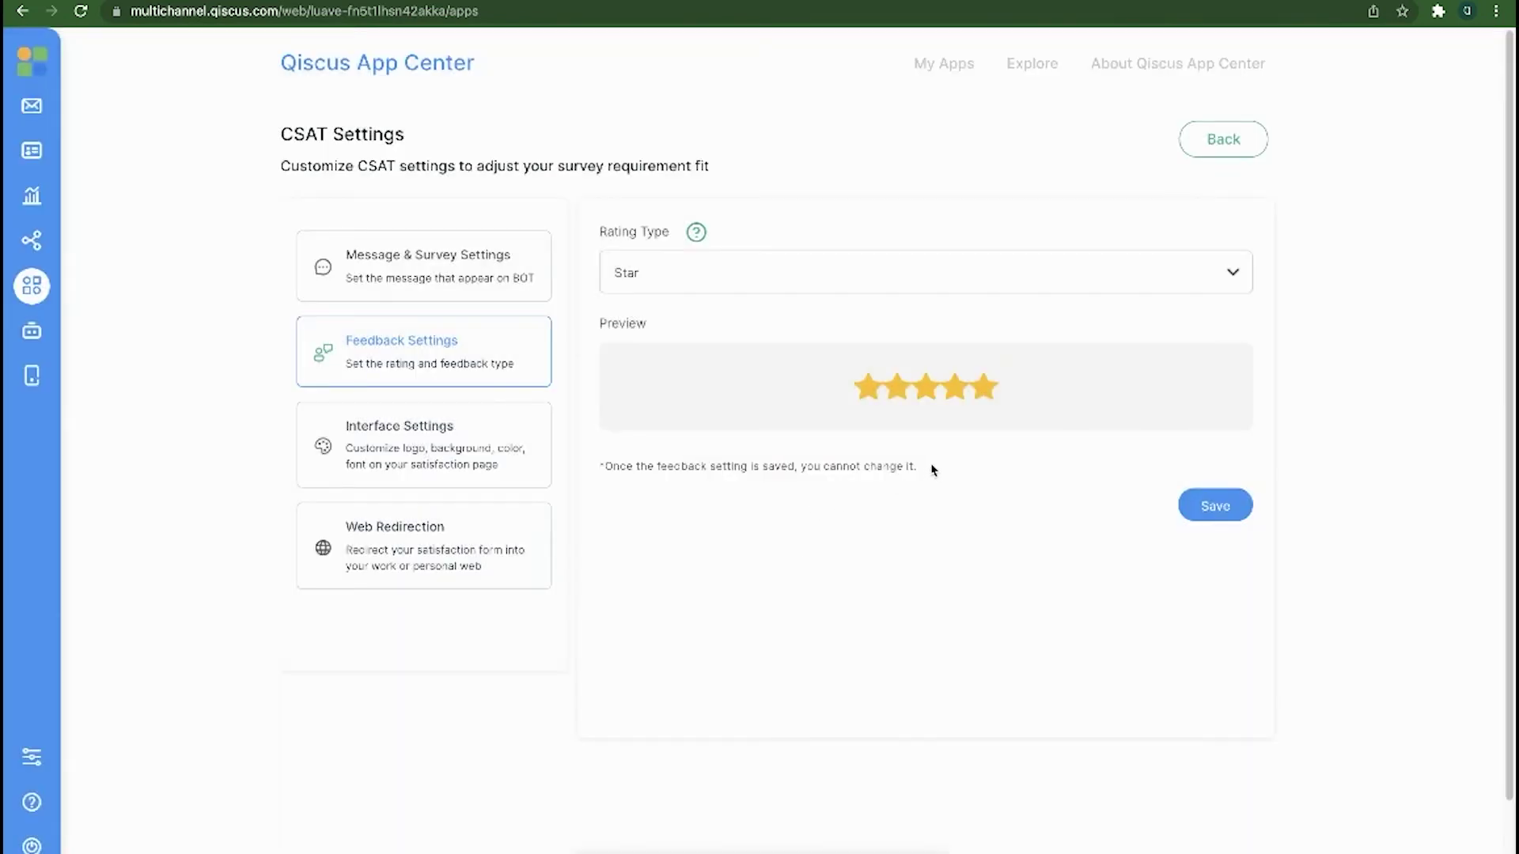
# - Highlight the note about saved feedback settings being final and preview the Number rating type
pyautogui.moveTo(934, 470); pyautogui.dragTo(601, 465)
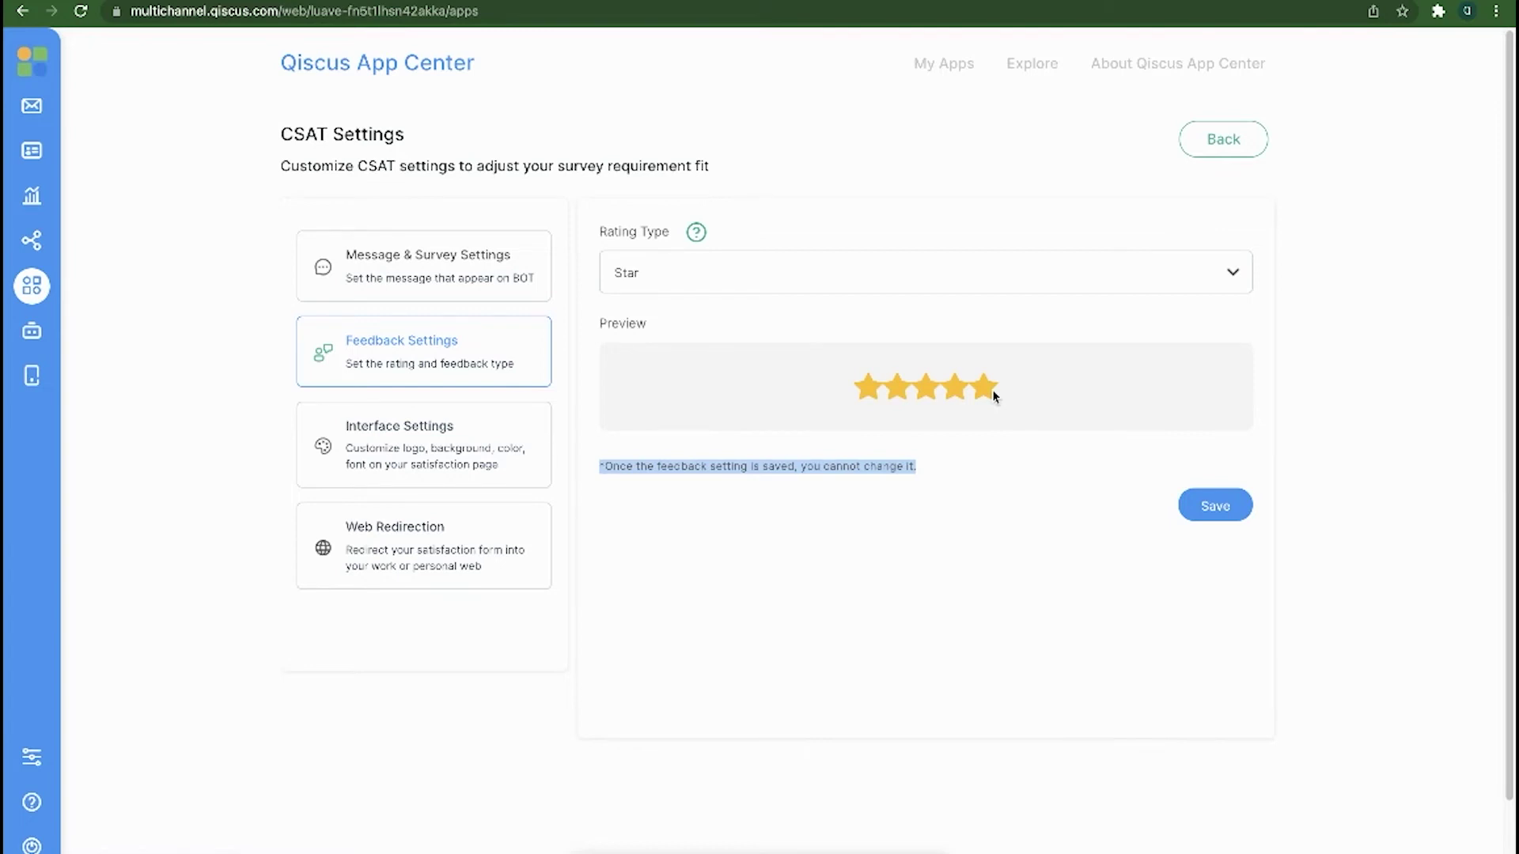
pyautogui.click(981, 289)
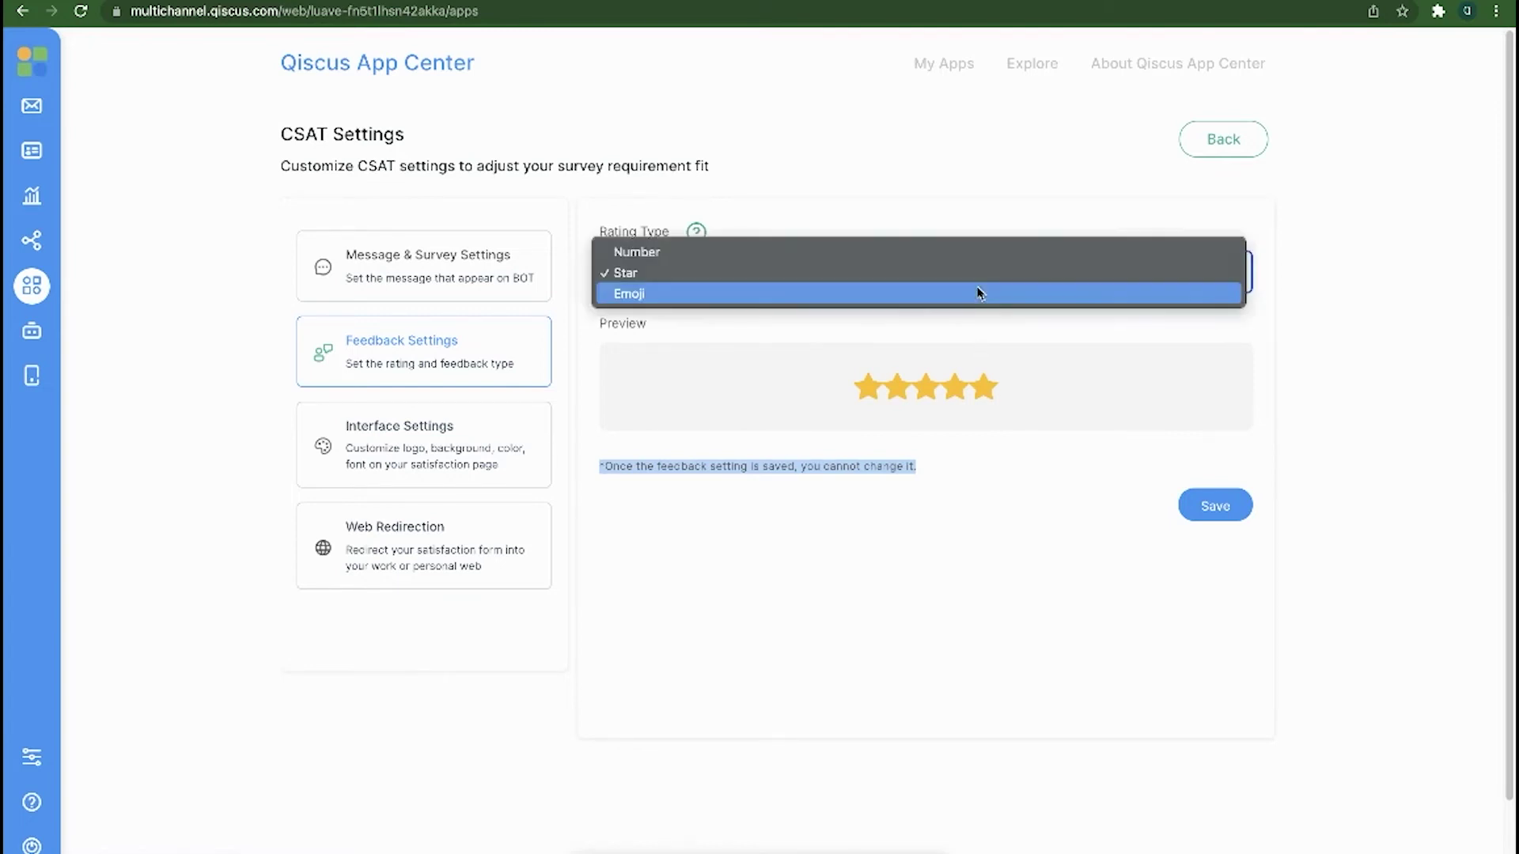
pyautogui.click(812, 253)
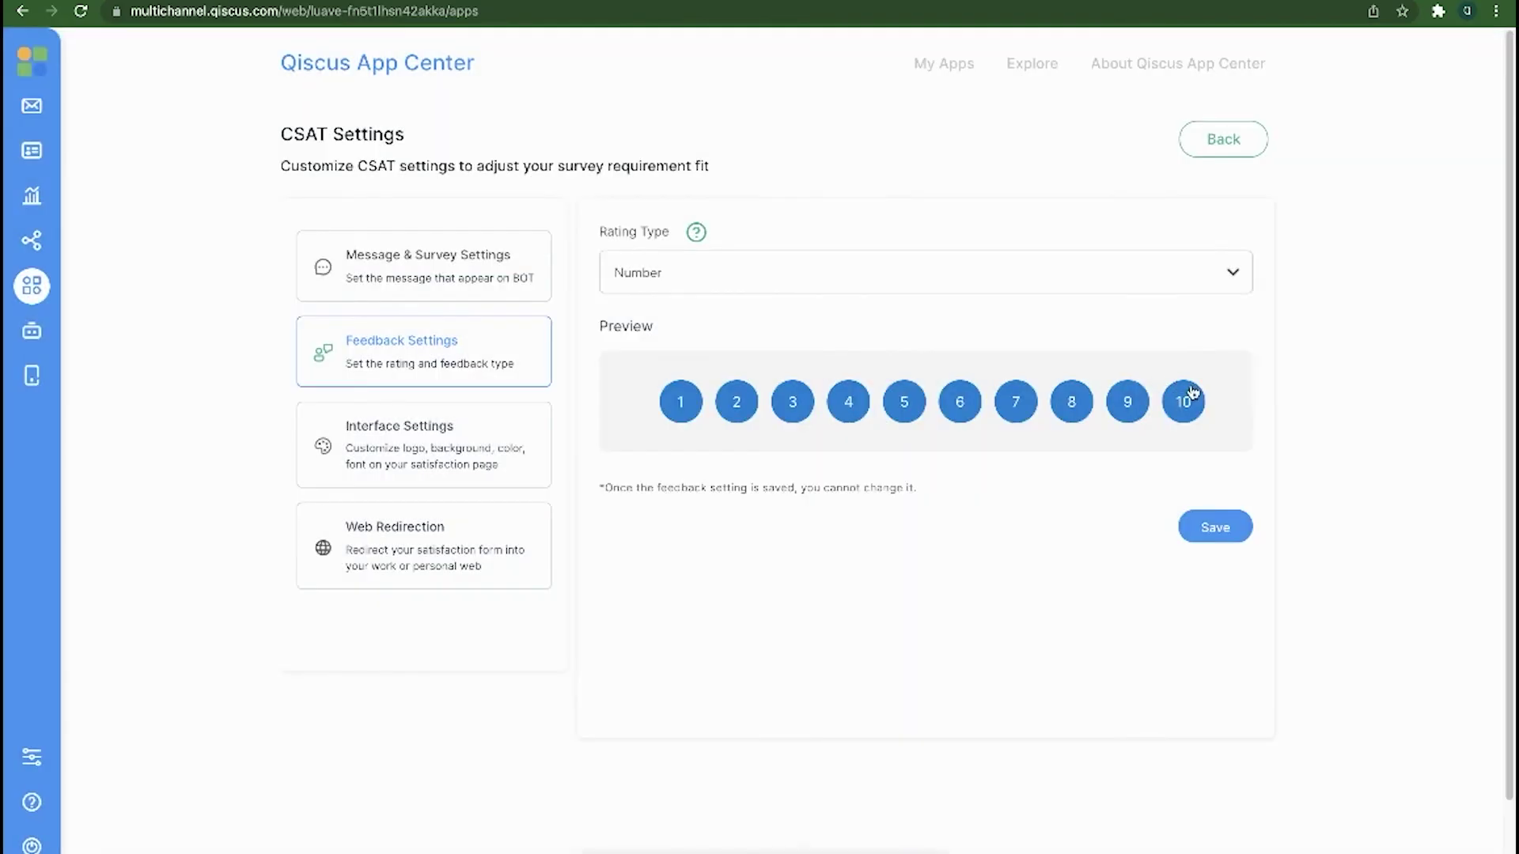
# - Set the rating type to Star, fill all five preview stars and save the feedback setting with confirmation
pyautogui.click(1130, 285)
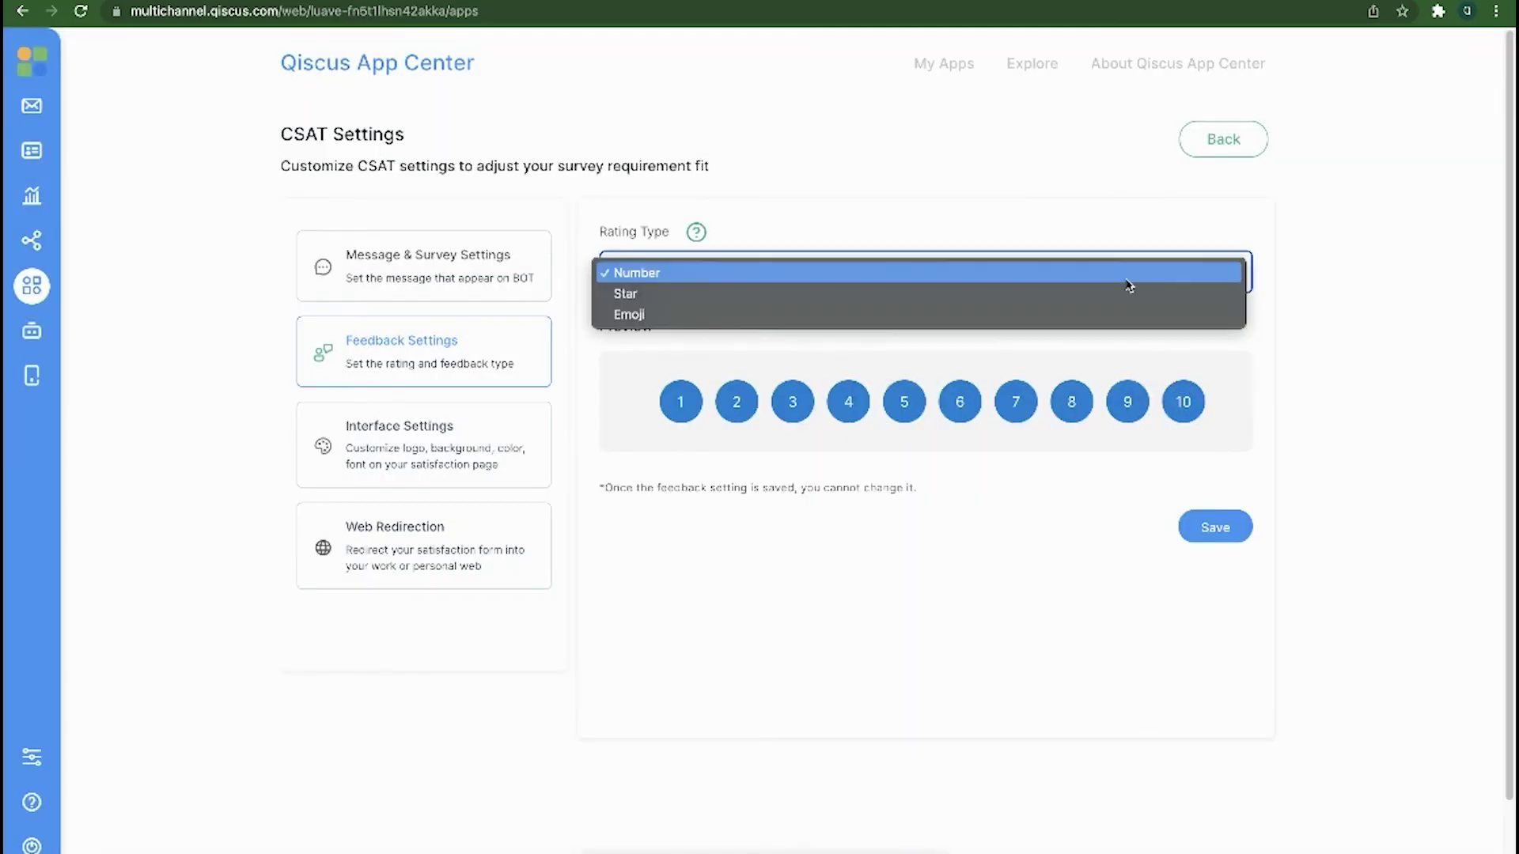
pyautogui.click(1044, 298)
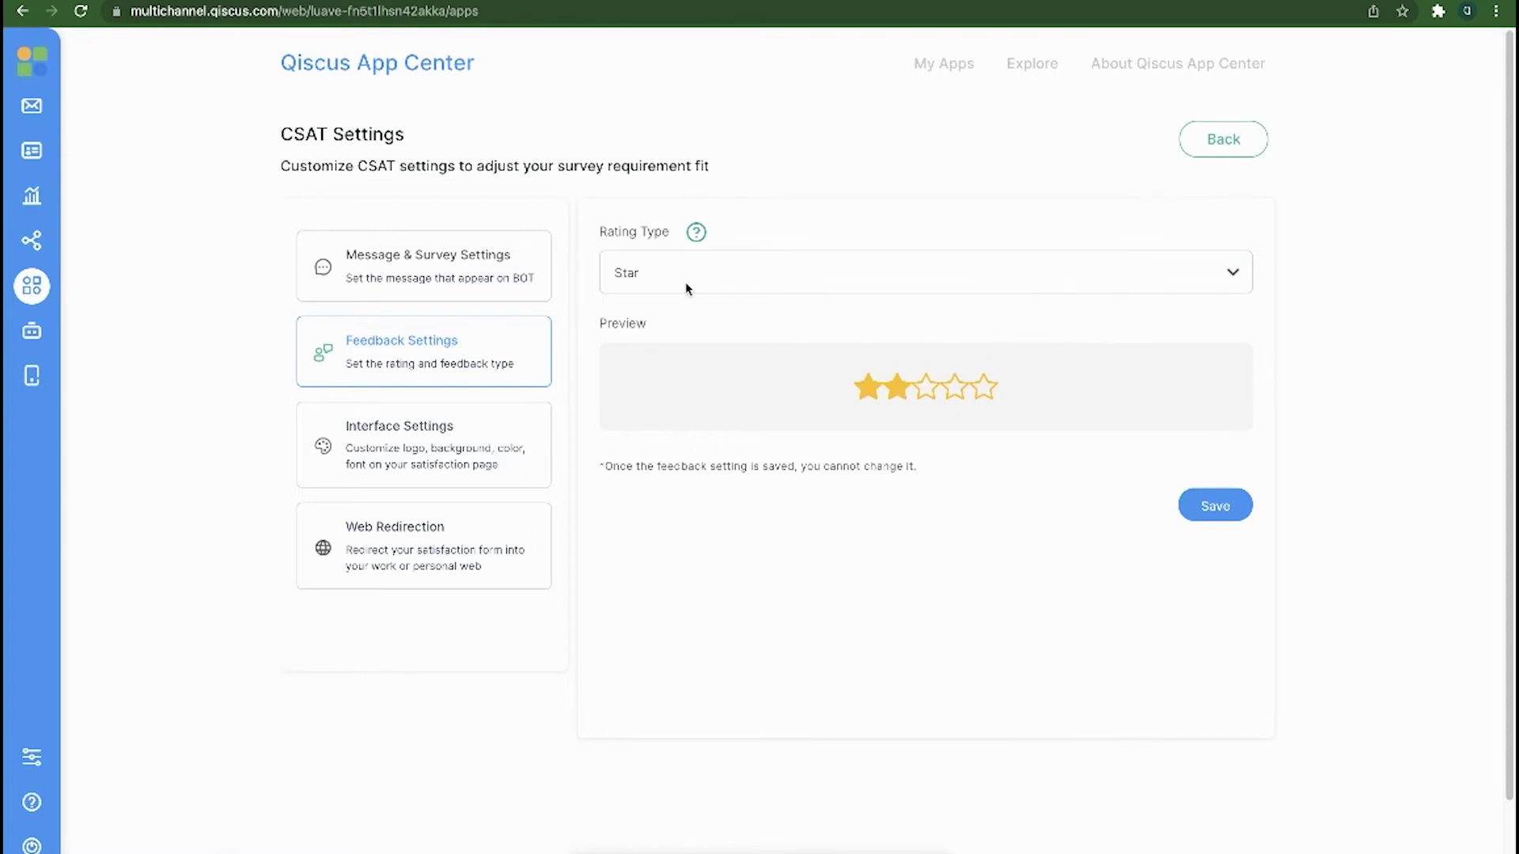
pyautogui.click(987, 389)
pyautogui.click(1235, 505)
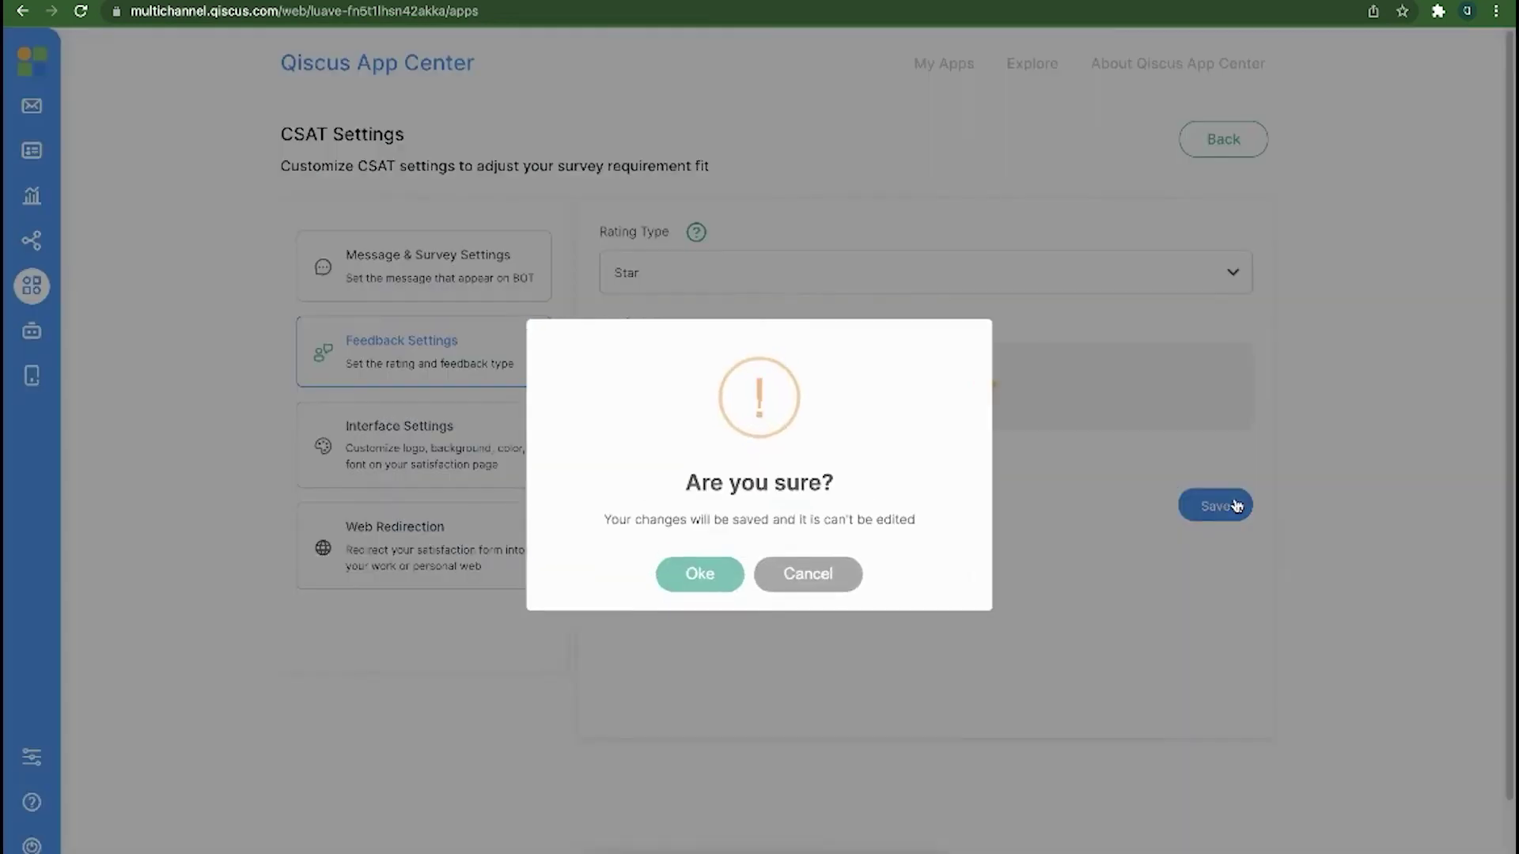
pyautogui.click(699, 564)
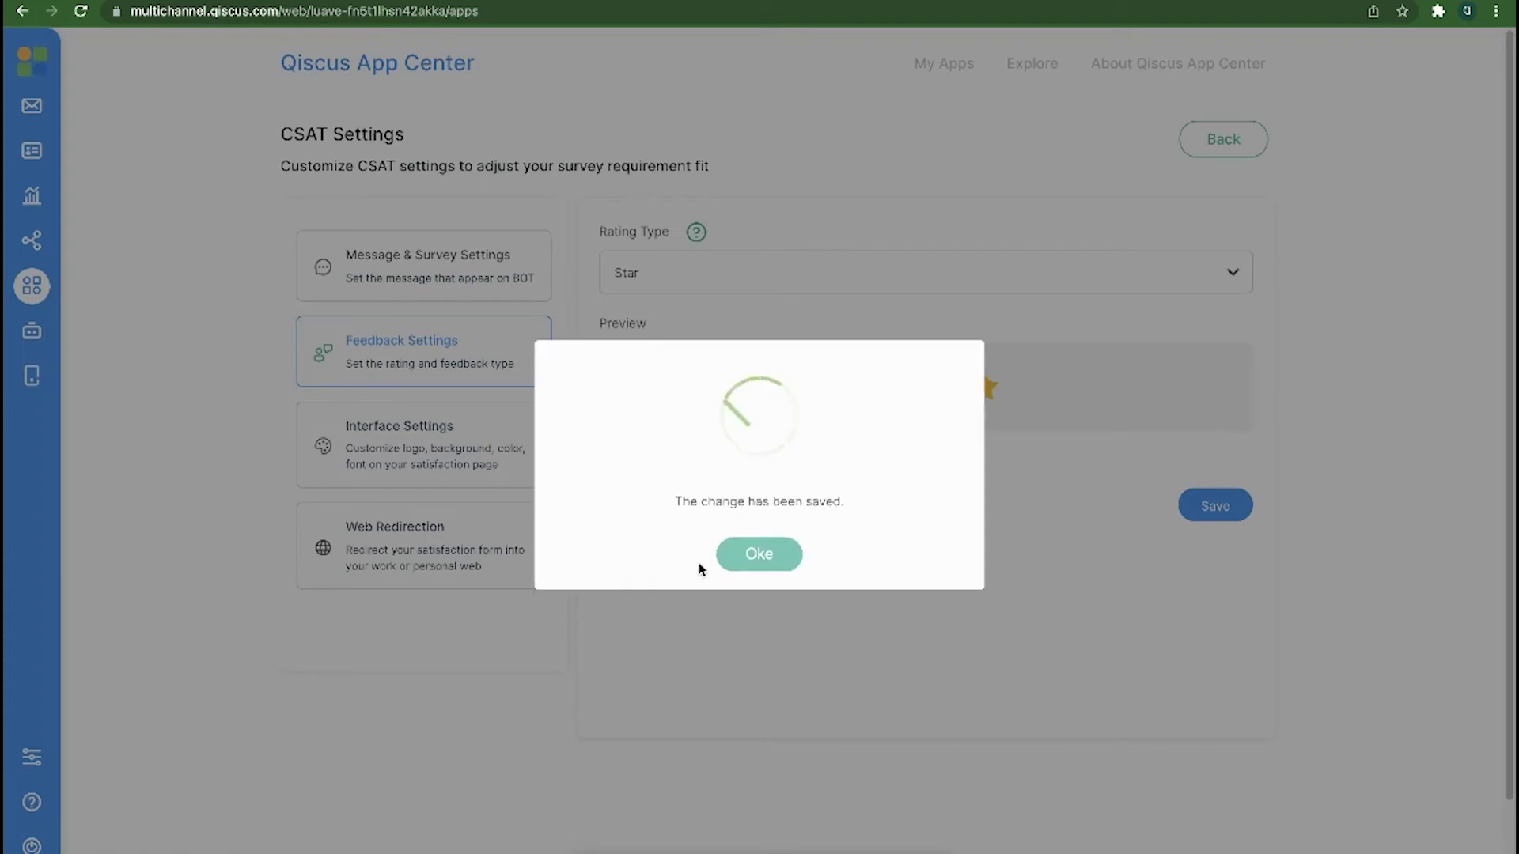
pyautogui.click(728, 555)
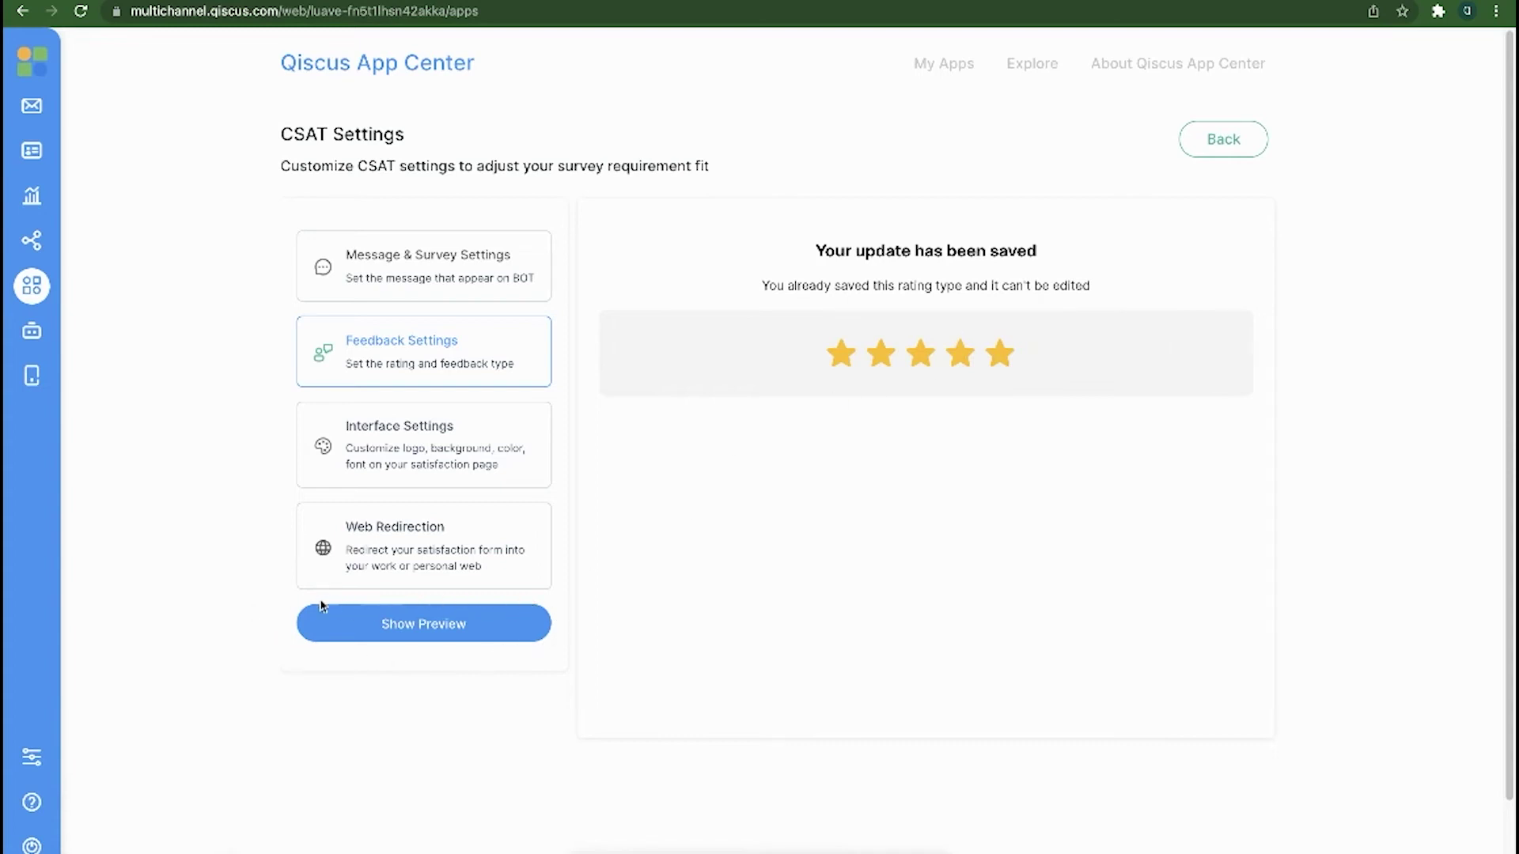
# - Open the survey preview and examine its greeting text, star rating, feedback items and suggestion box
pyautogui.click(414, 631)
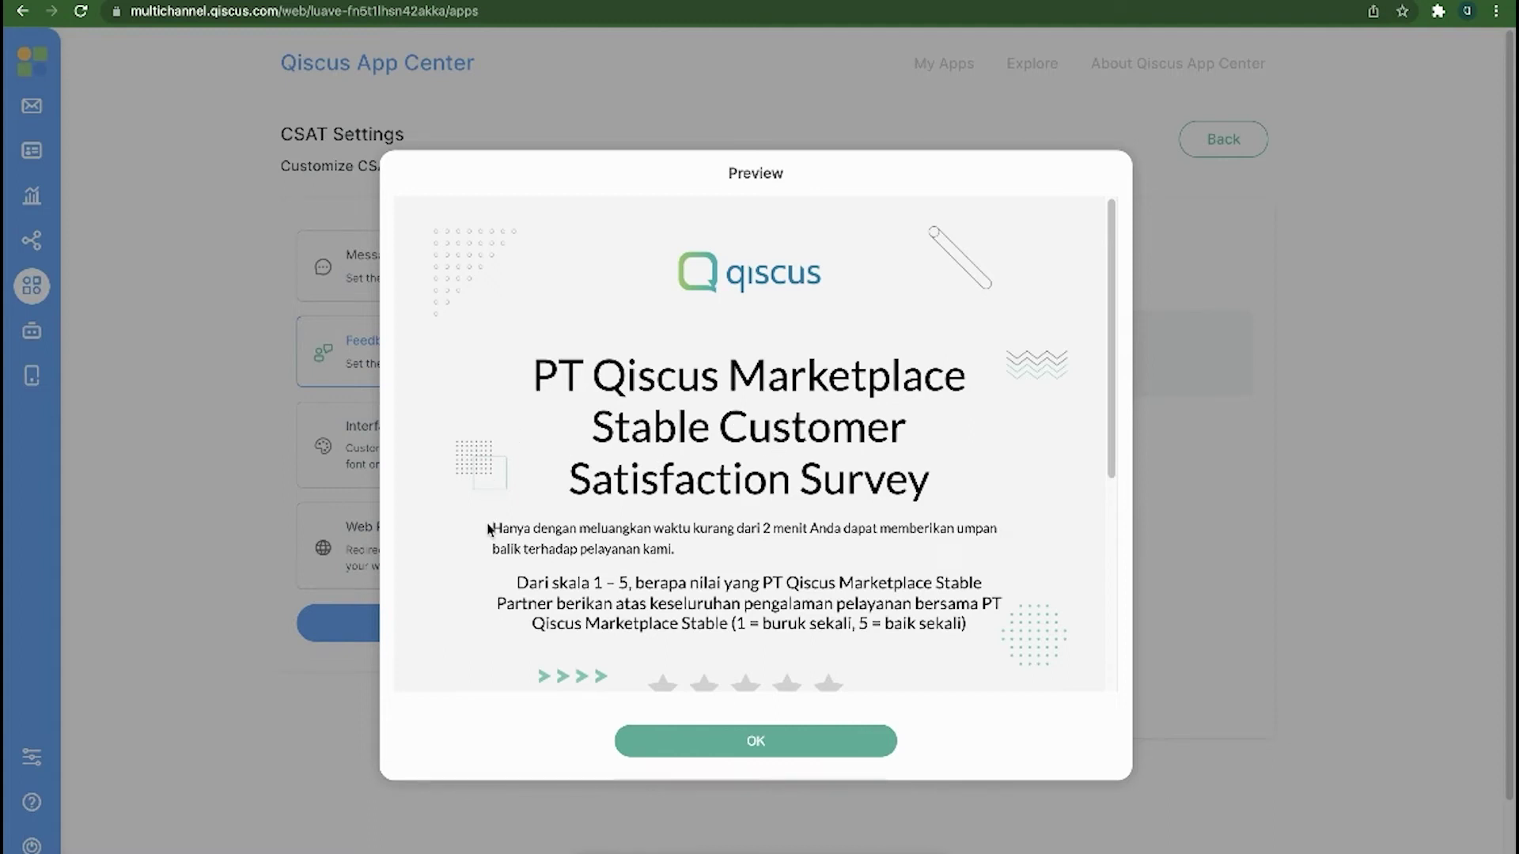
pyautogui.moveTo(491, 530); pyautogui.dragTo(678, 550)
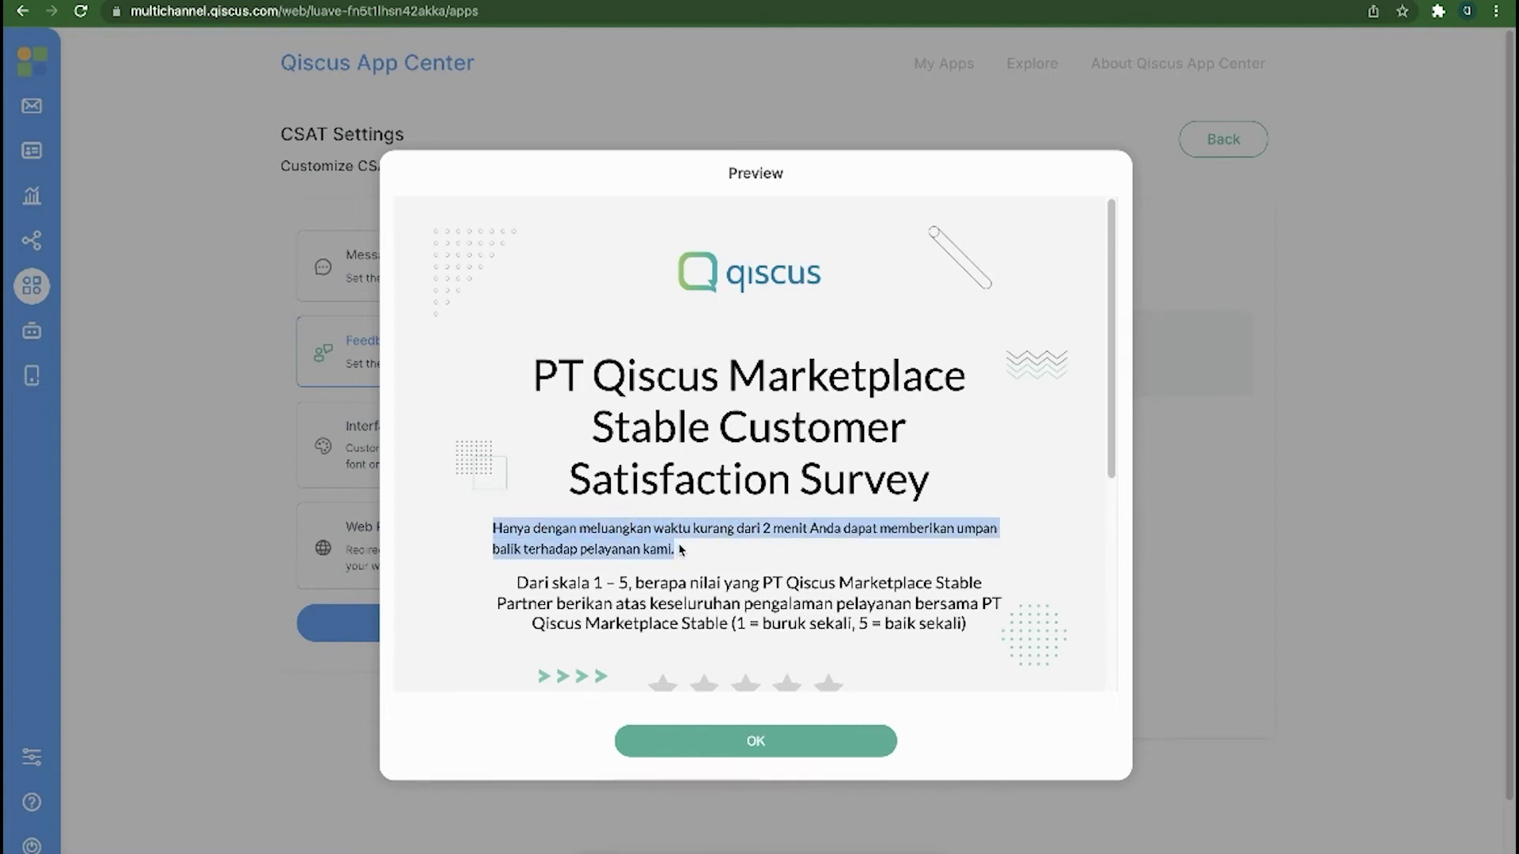
pyautogui.scroll(-2, 703, 550)
pyautogui.scroll(-5, 702, 550)
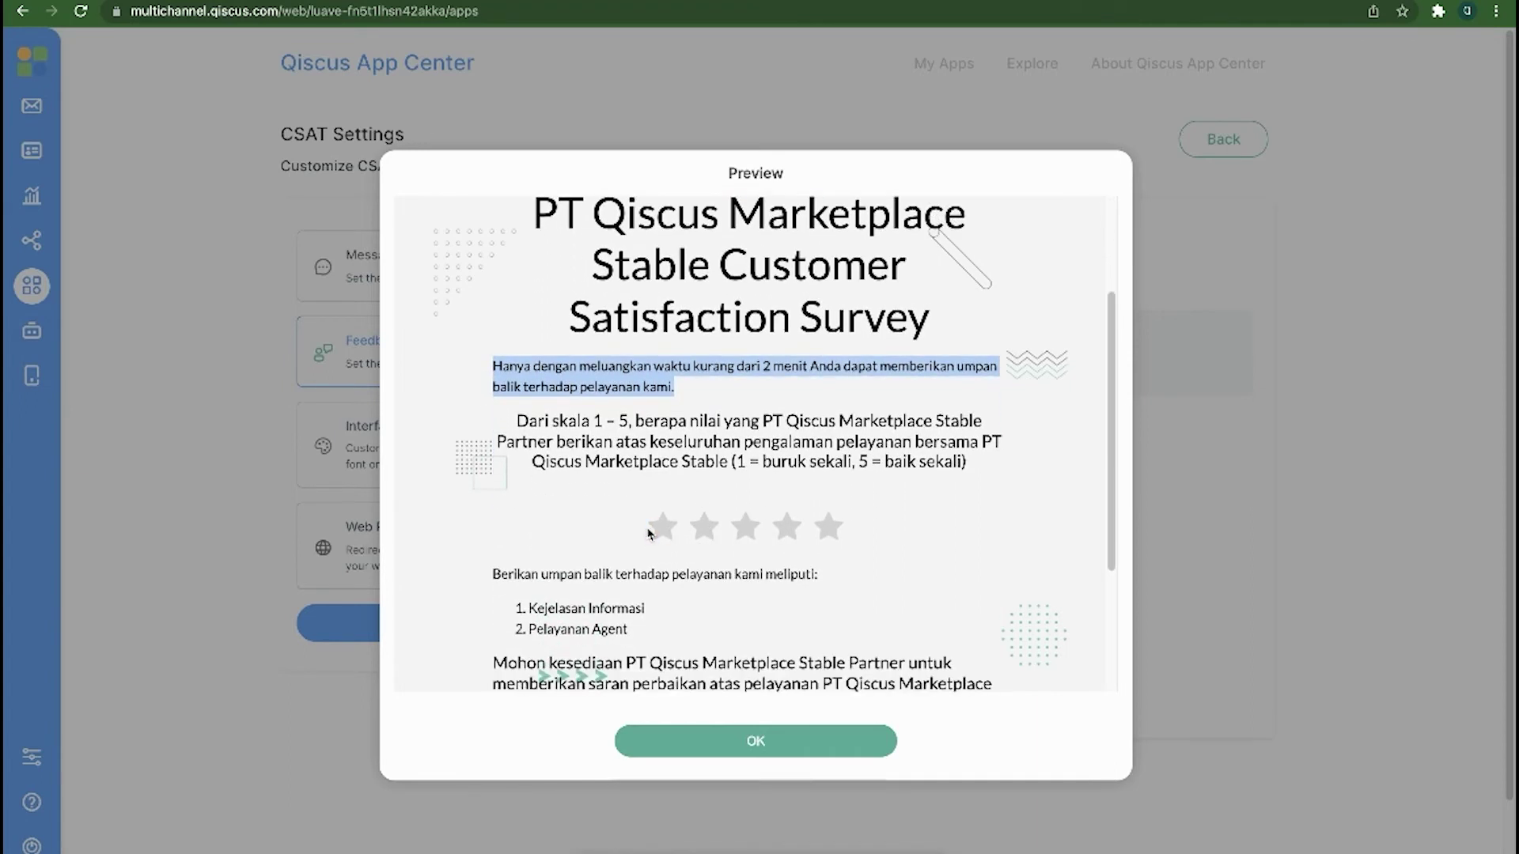
pyautogui.scroll(-4, 840, 540)
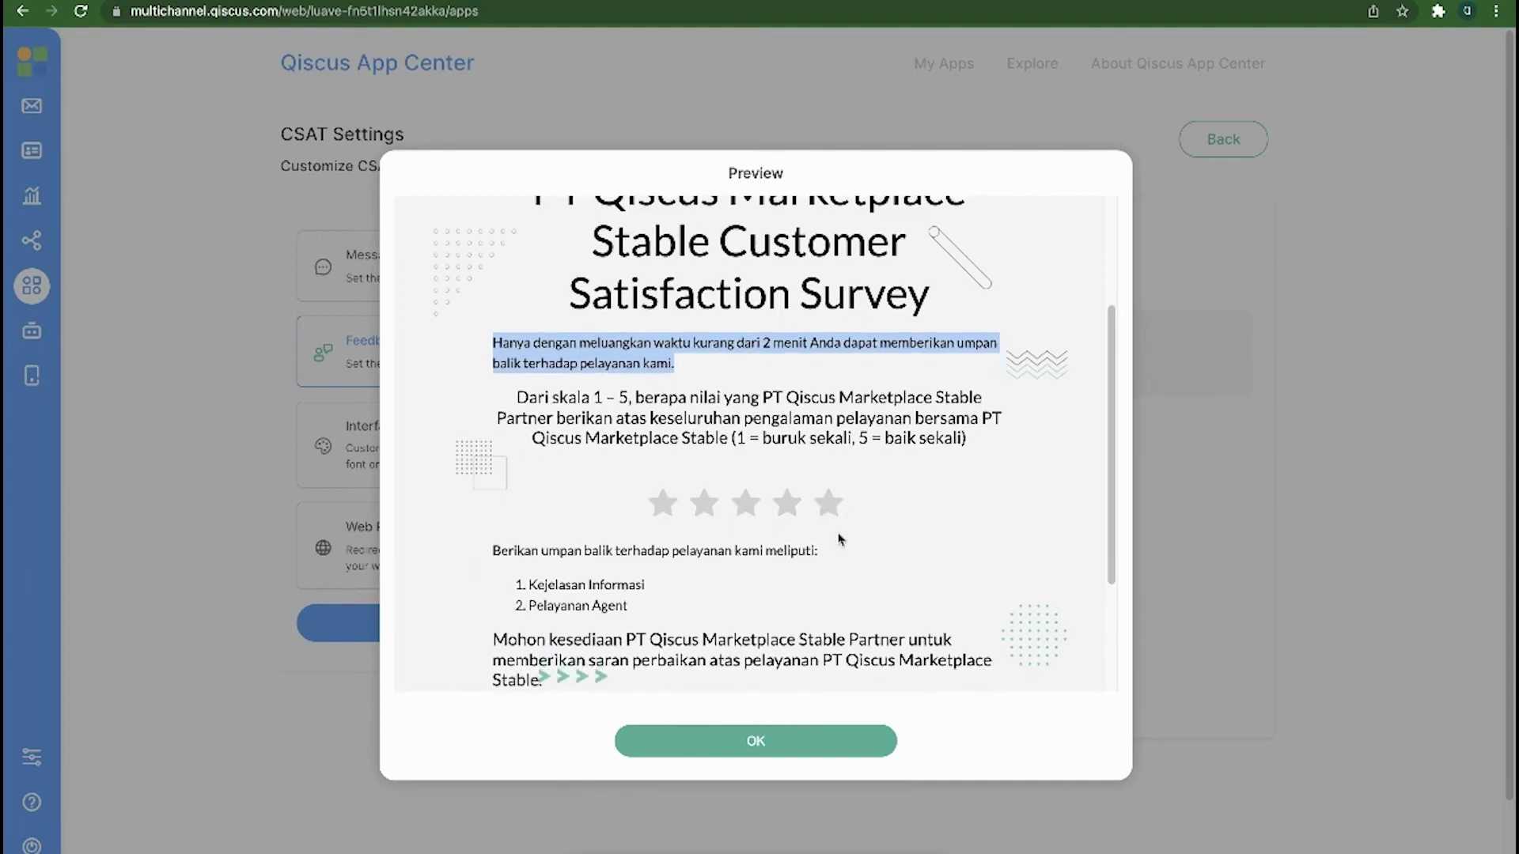
pyautogui.moveTo(640, 542); pyautogui.dragTo(500, 474)
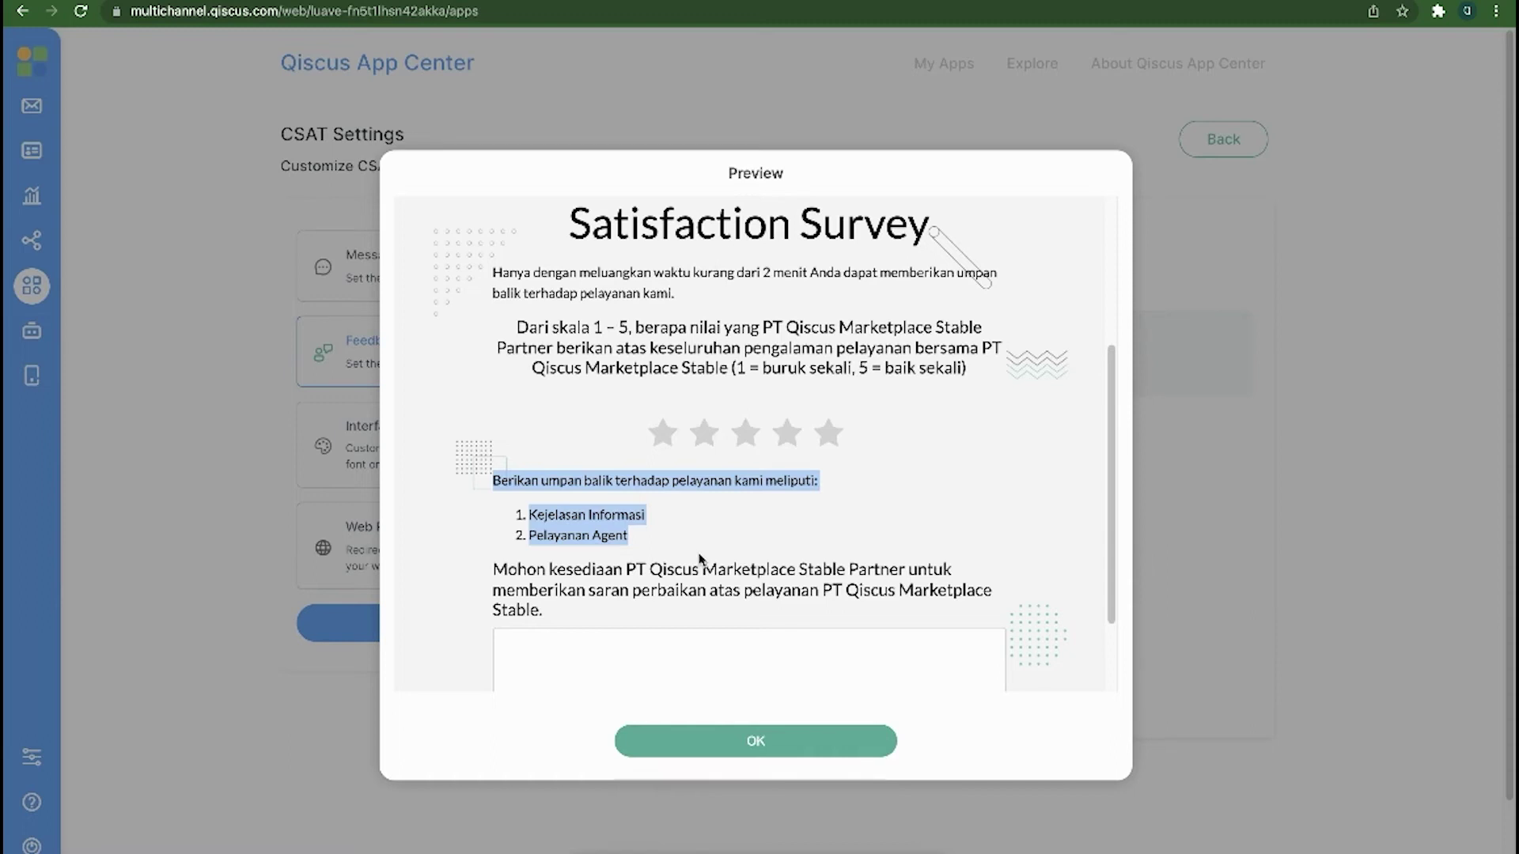
pyautogui.scroll(-2, 700, 558)
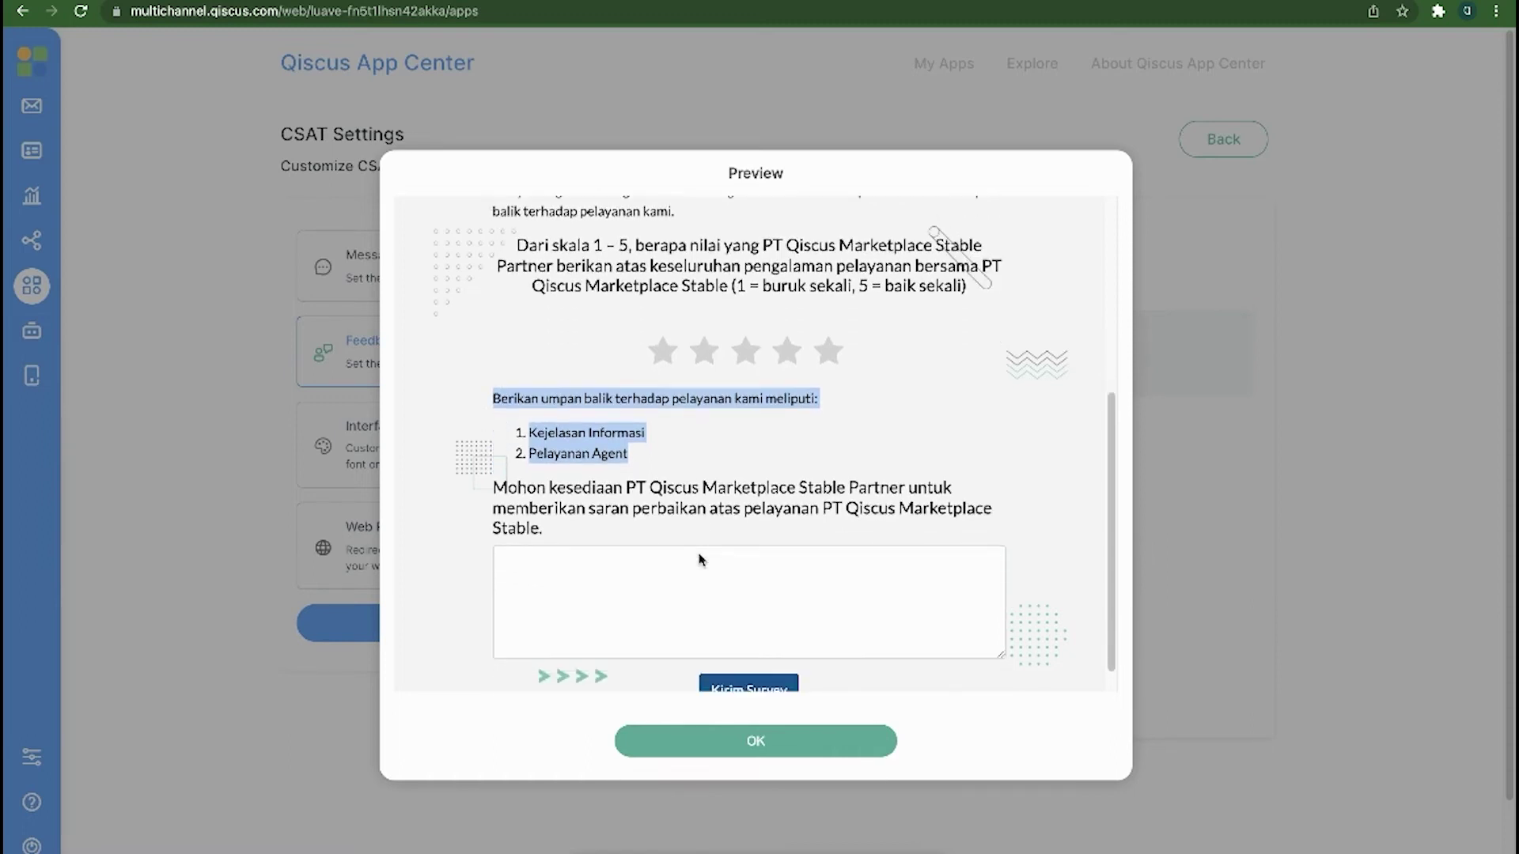
pyautogui.scroll(-1, 699, 559)
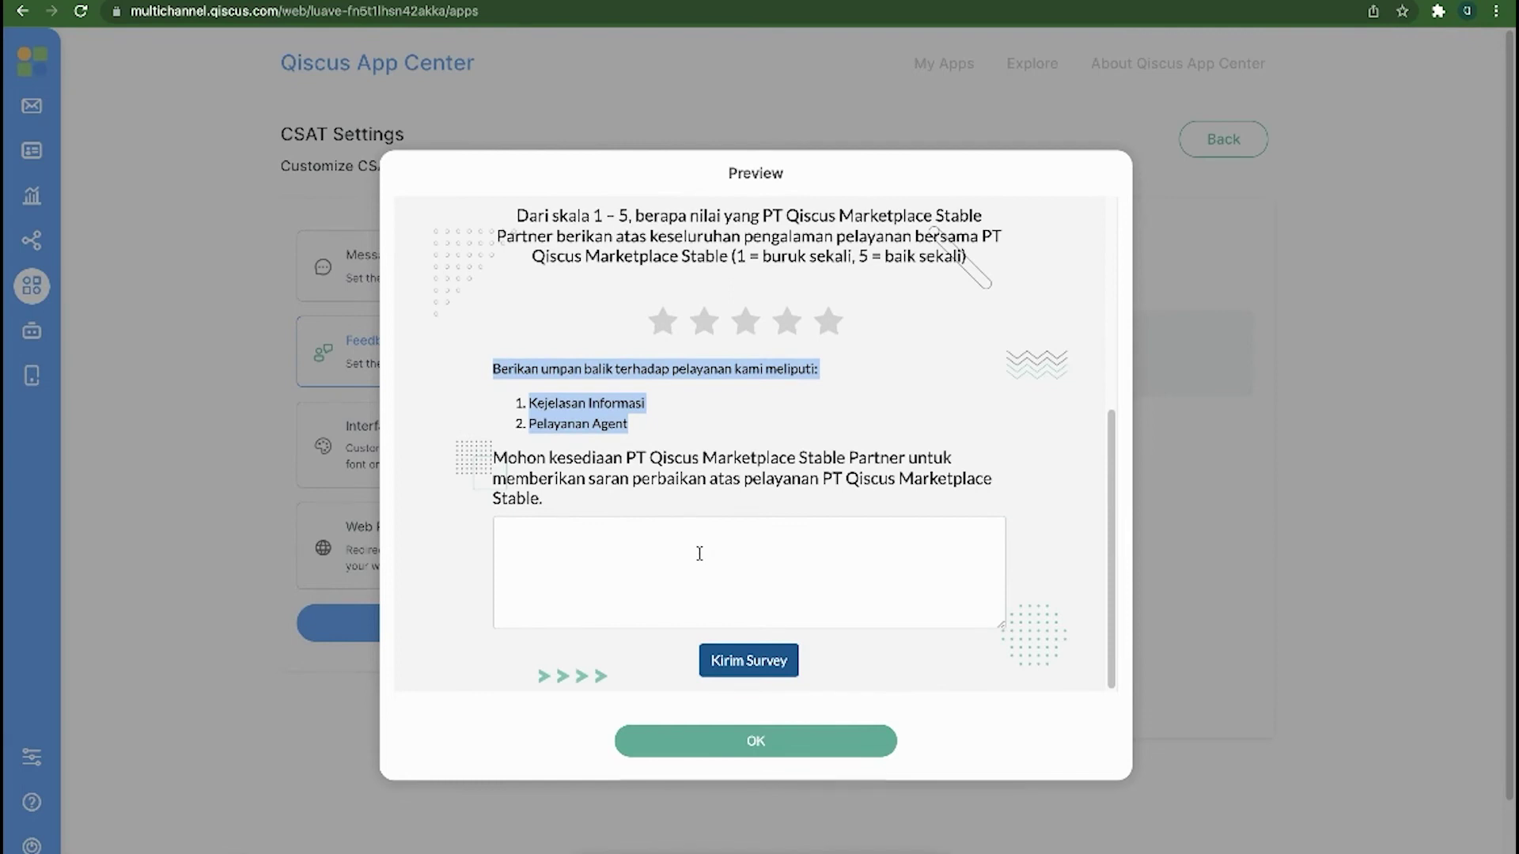
pyautogui.click(624, 563)
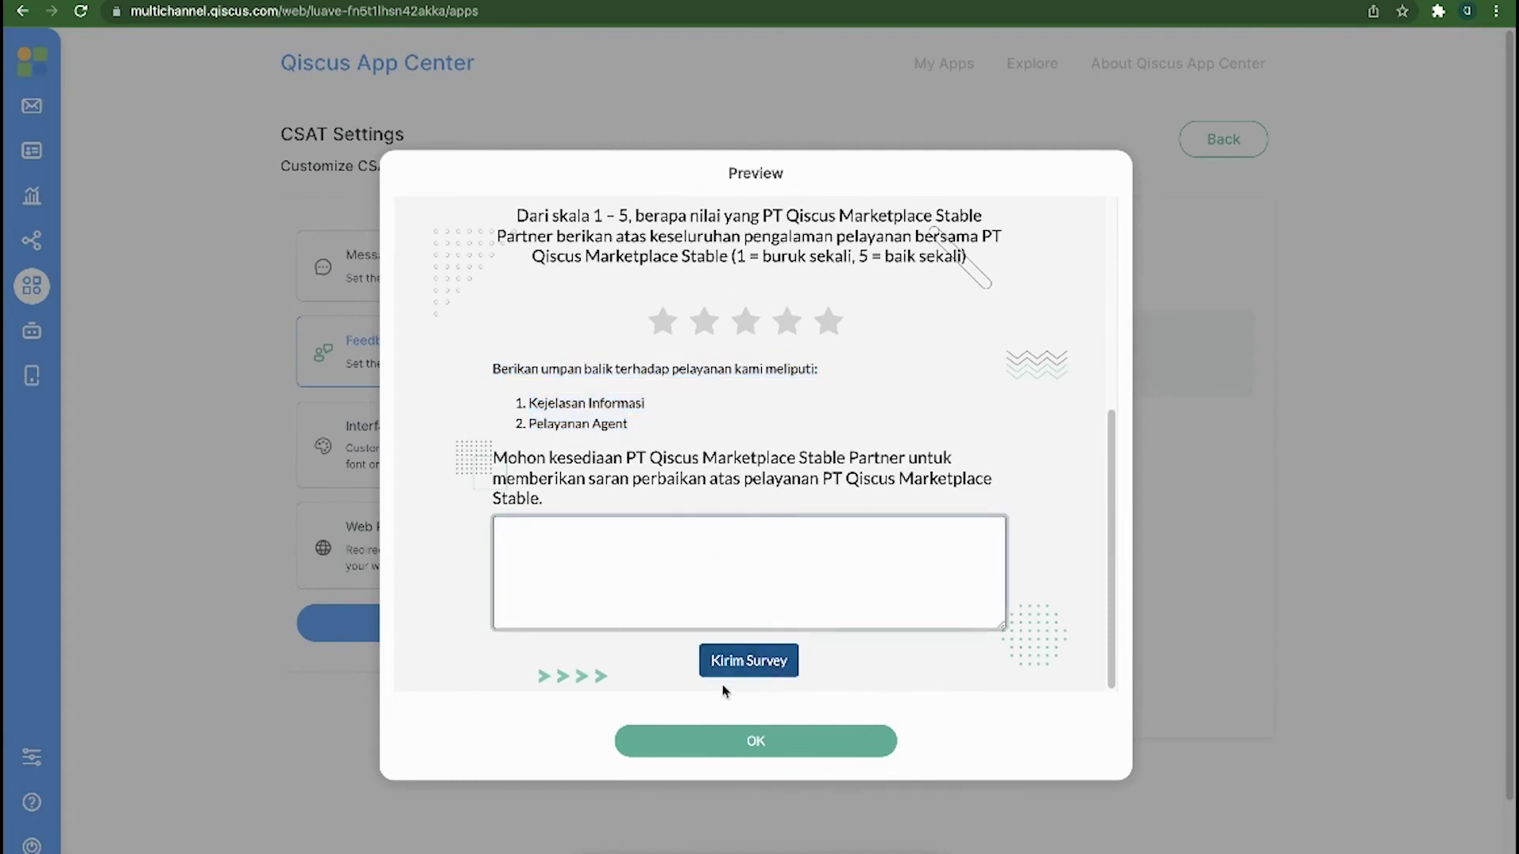
# - Submit the preview survey, check the closing text on the final page and close the preview
pyautogui.click(772, 665)
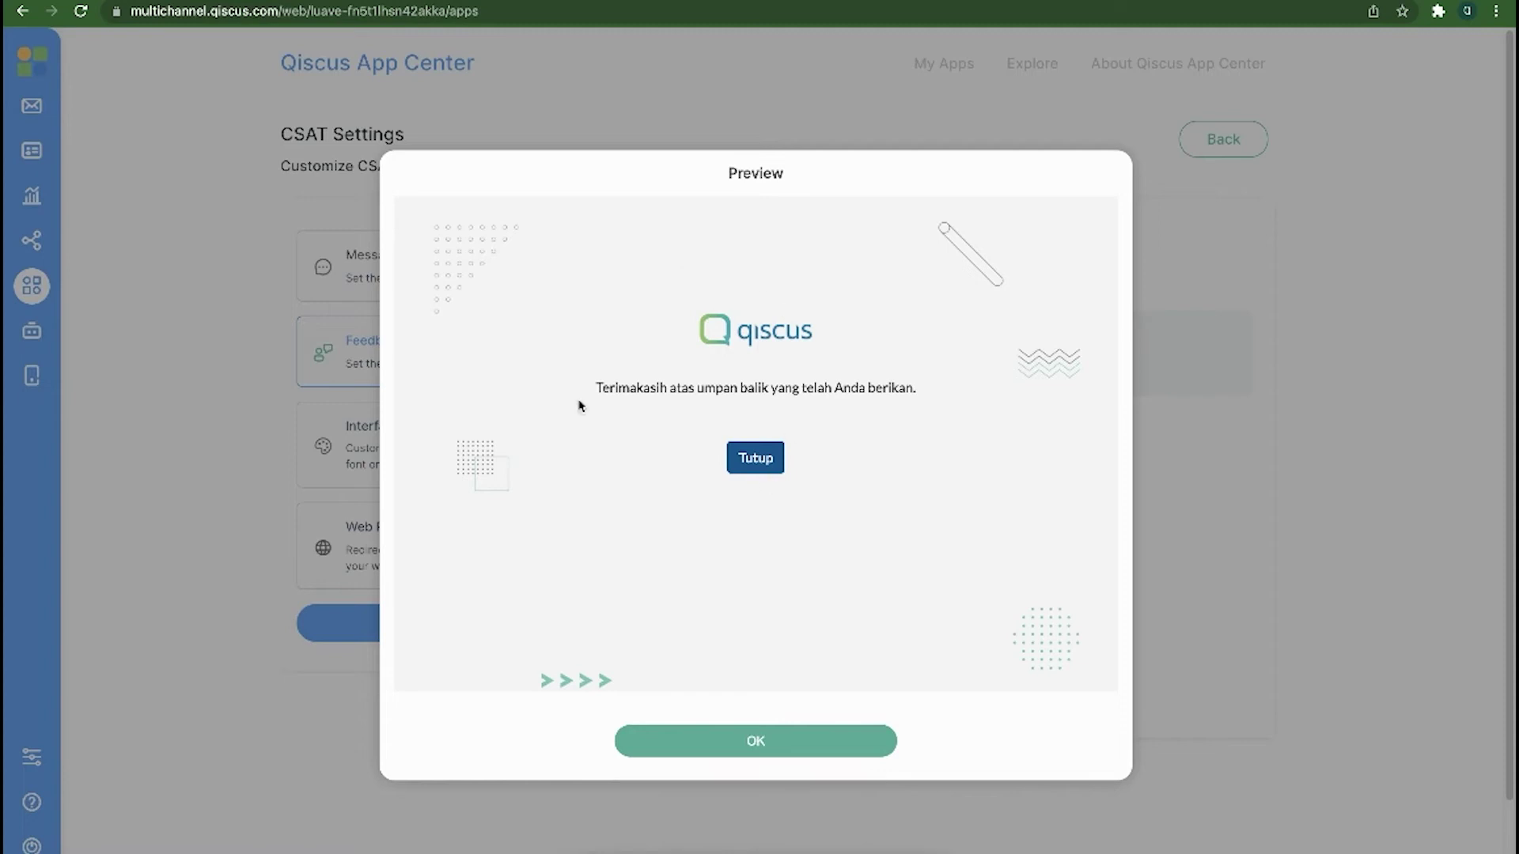
pyautogui.moveTo(594, 388); pyautogui.dragTo(942, 395)
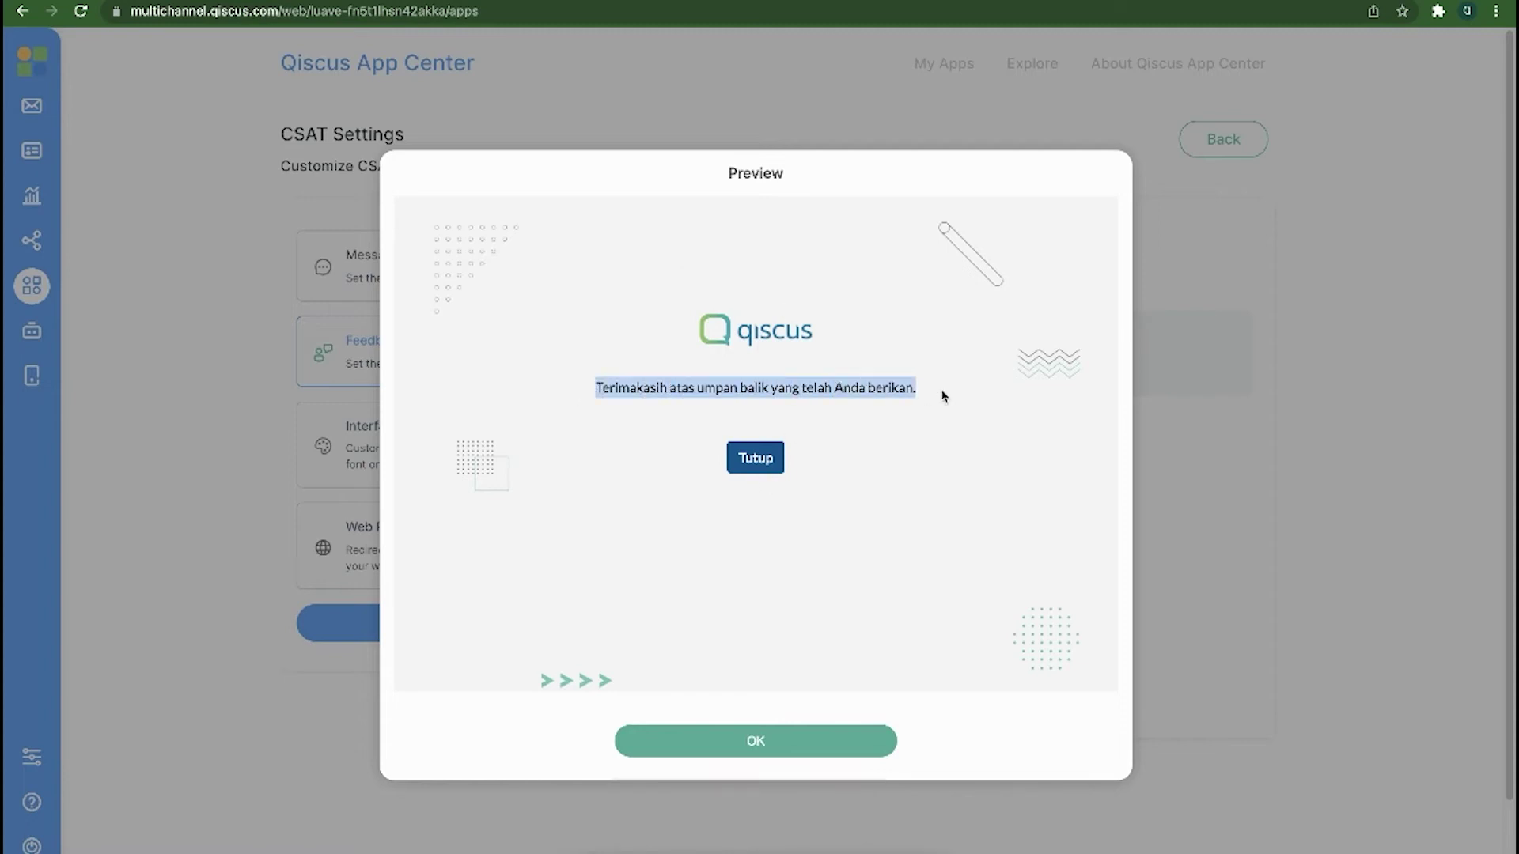
pyautogui.click(687, 741)
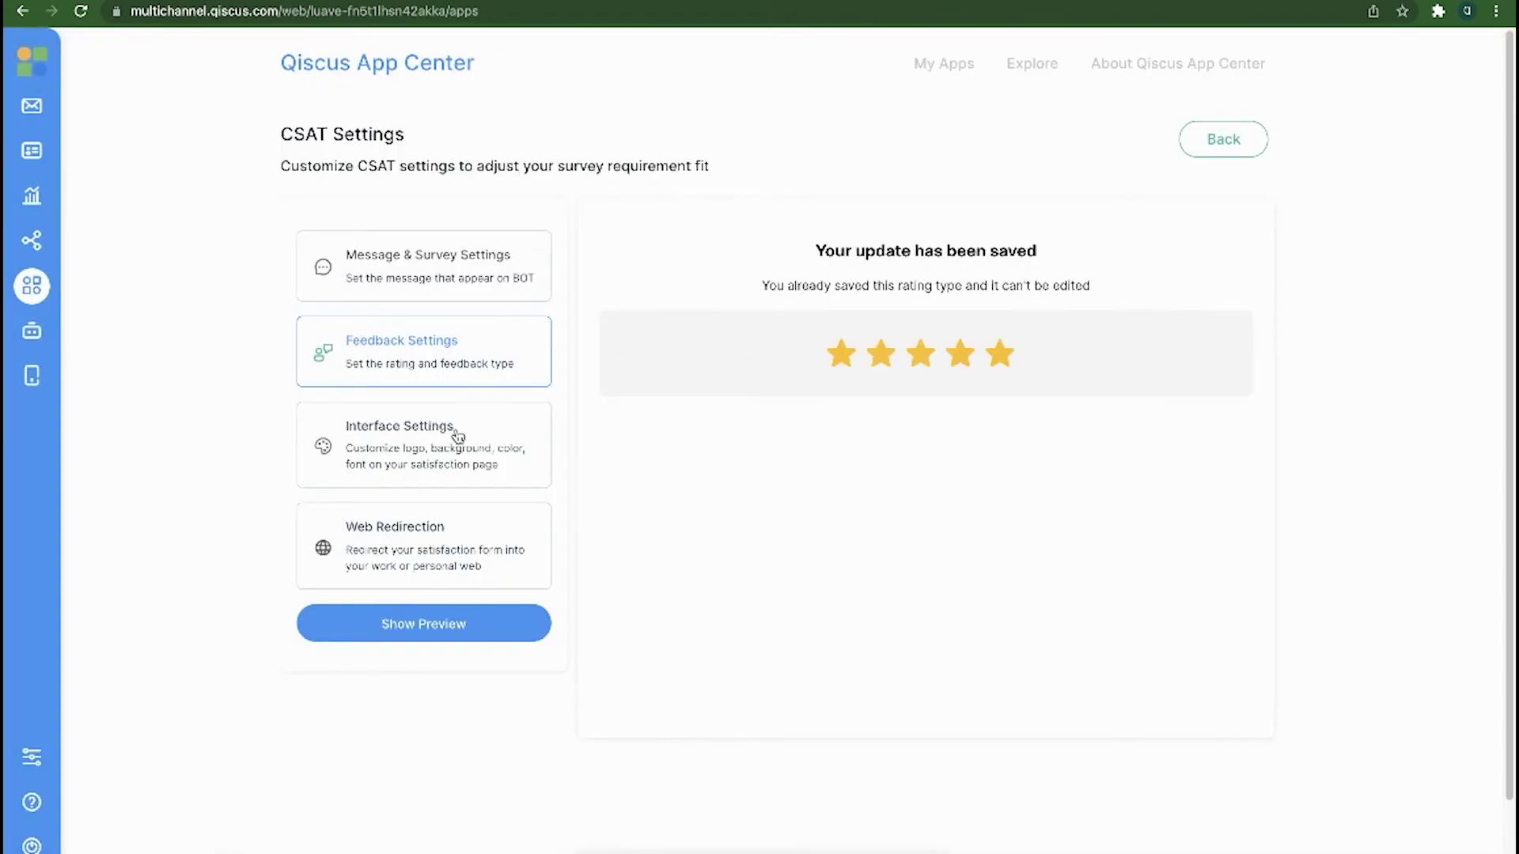
# - Open the Interface Settings and look through the logo, background, and button and font options
pyautogui.click(456, 439)
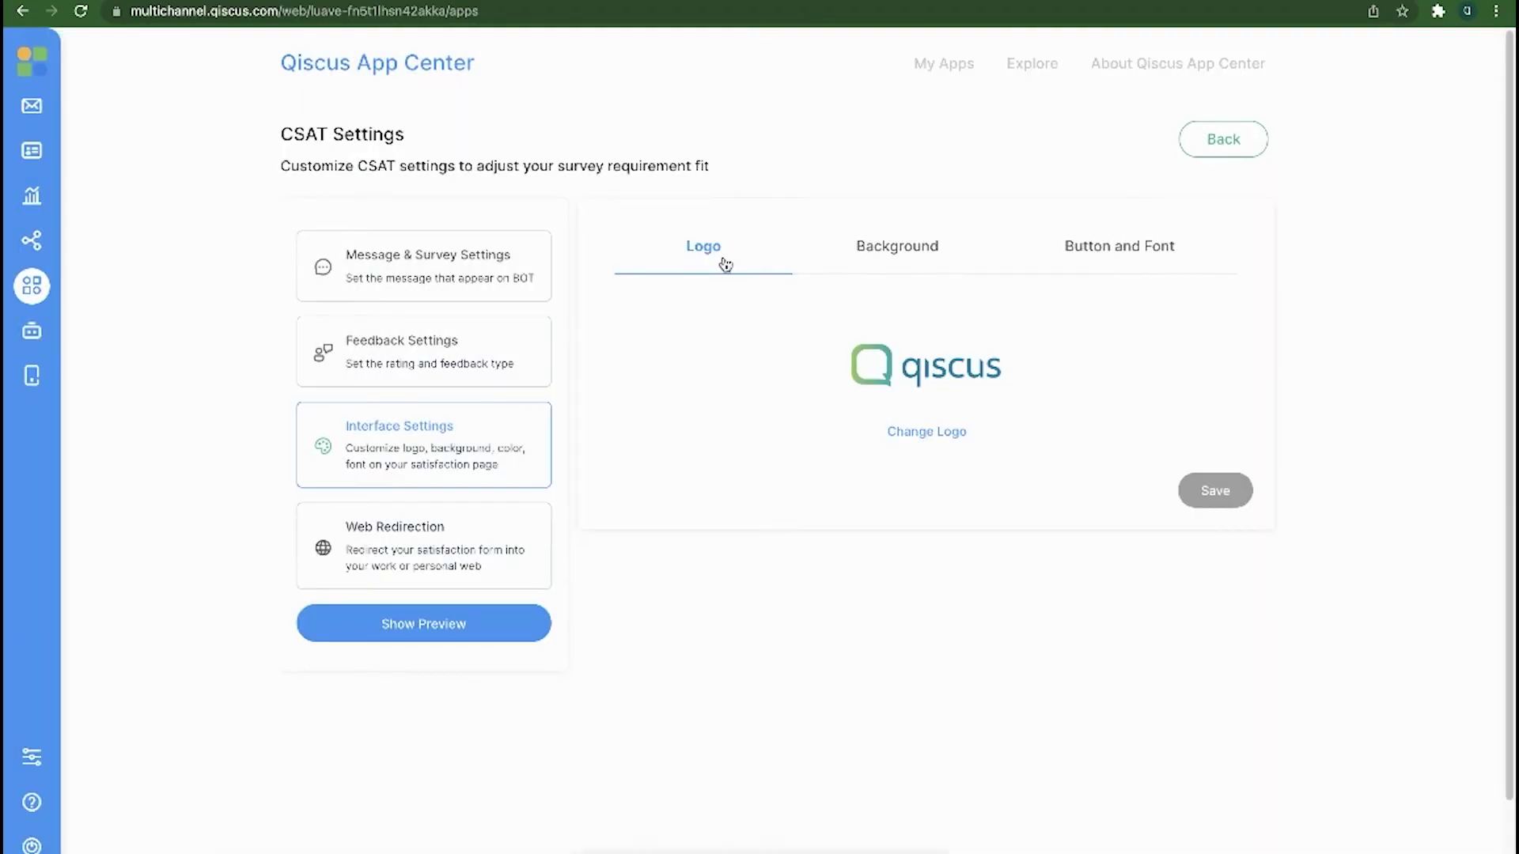
pyautogui.click(899, 248)
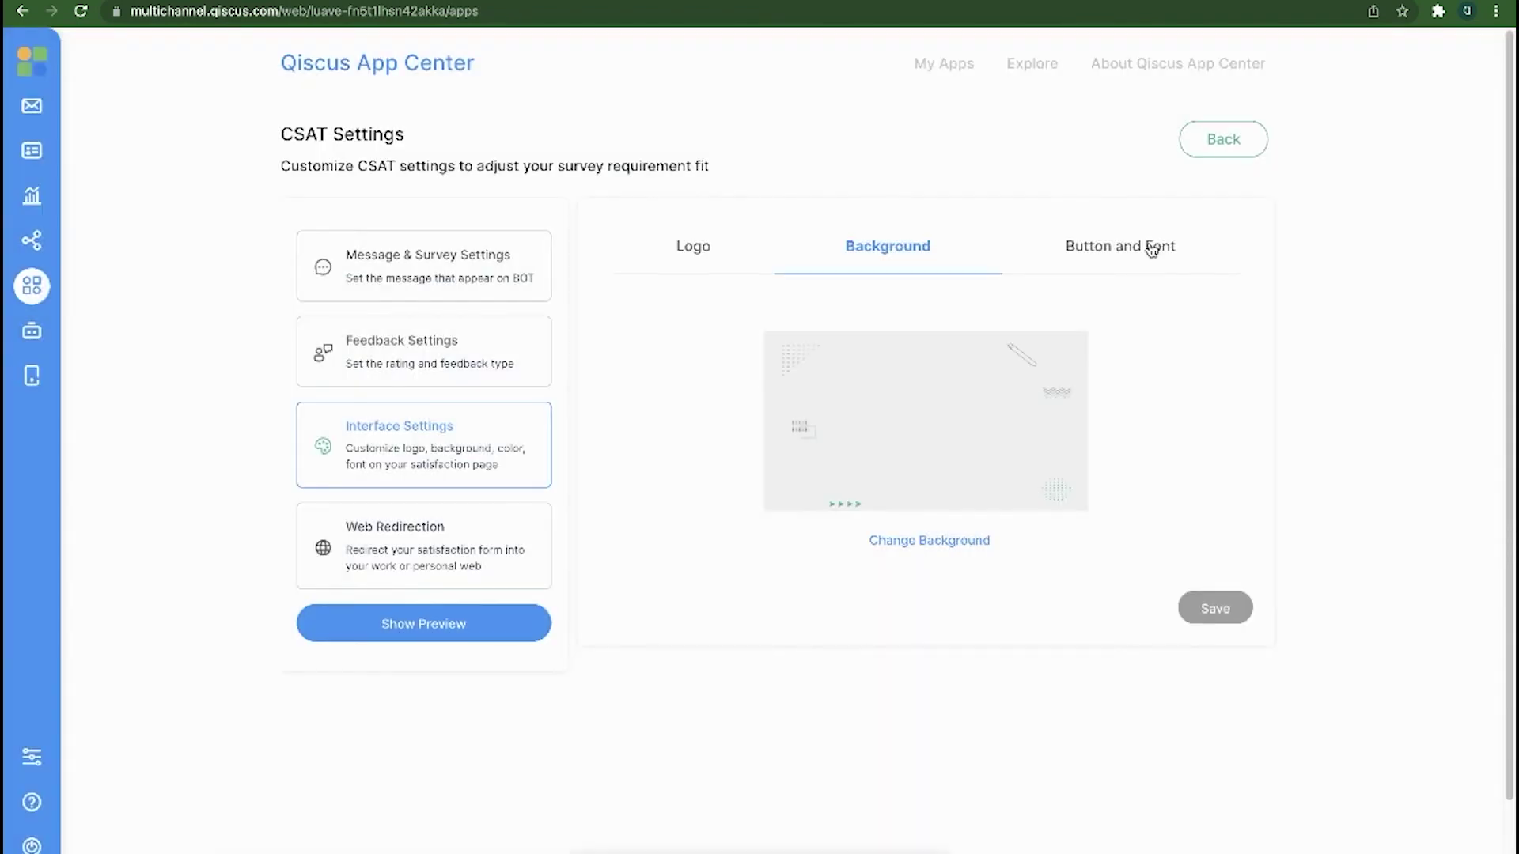
pyautogui.click(1144, 255)
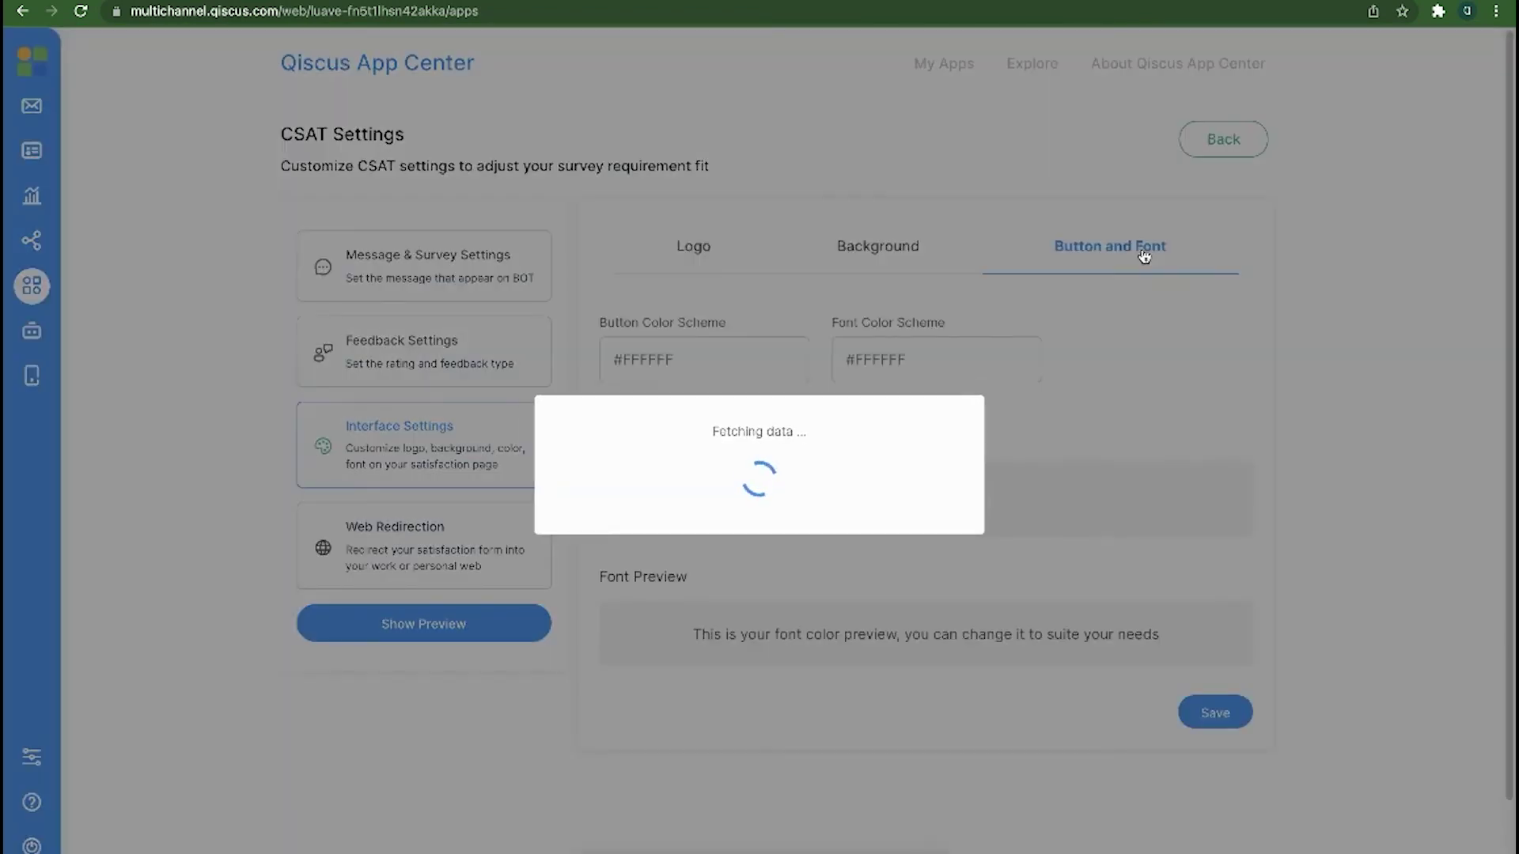
# - Replace the survey logo with apps.png from the Documents folder and save the update with confirmation
pyautogui.click(719, 255)
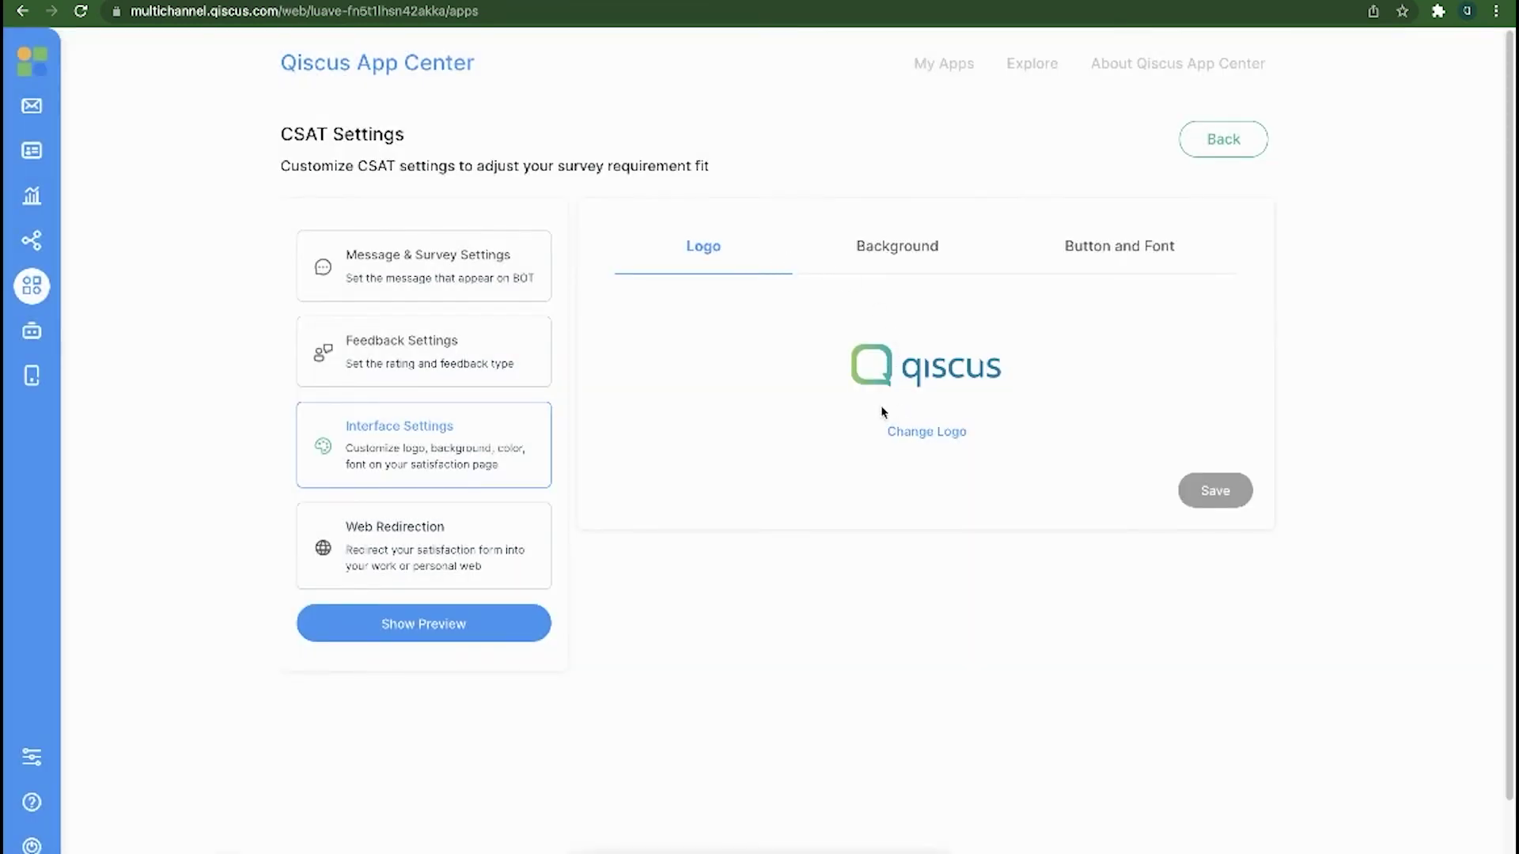
pyautogui.click(915, 435)
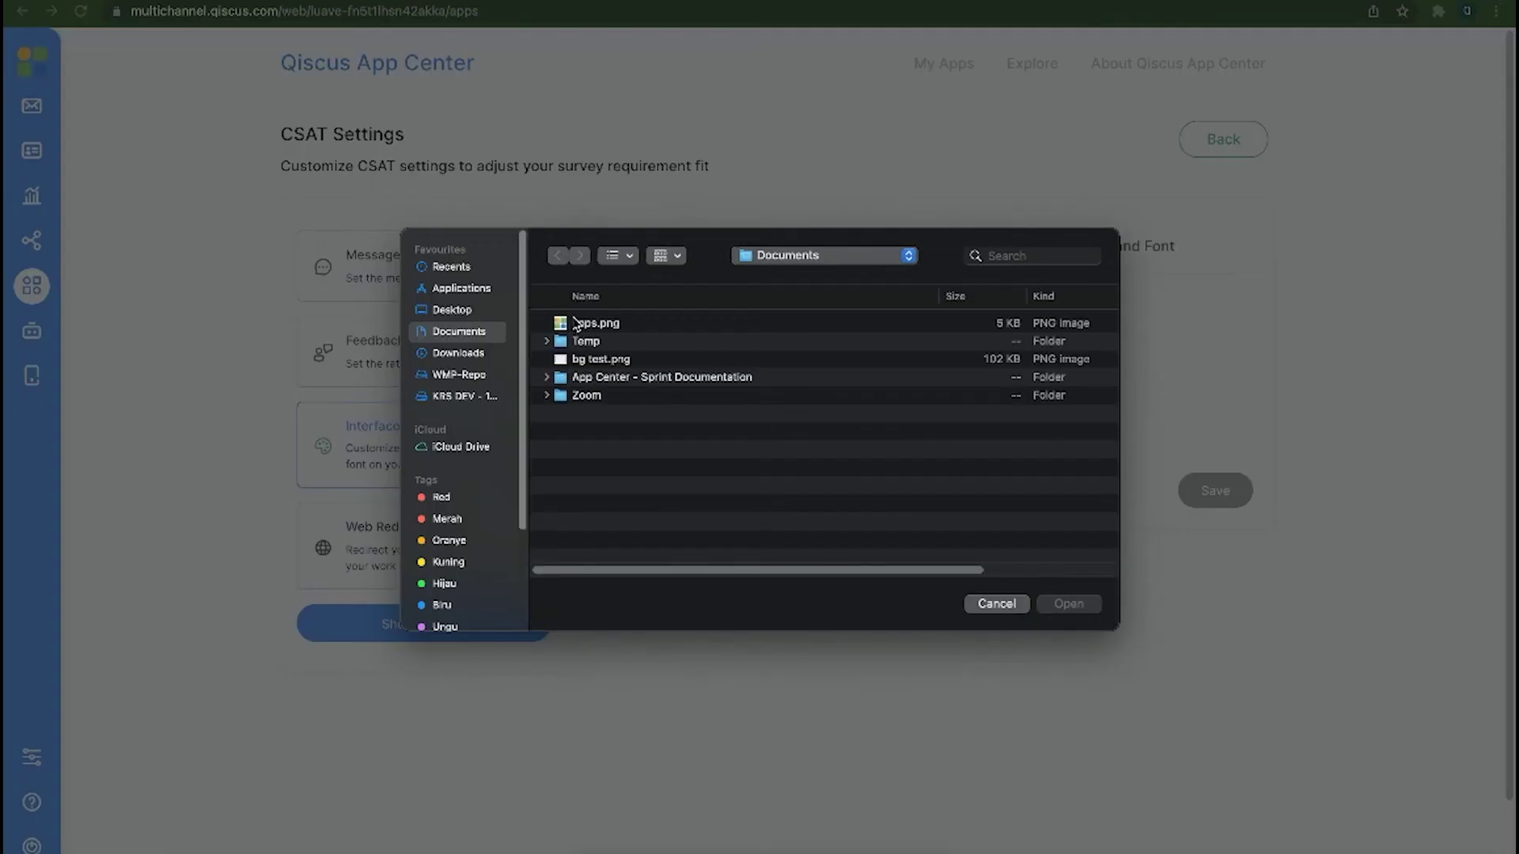
pyautogui.doubleClick(575, 323)
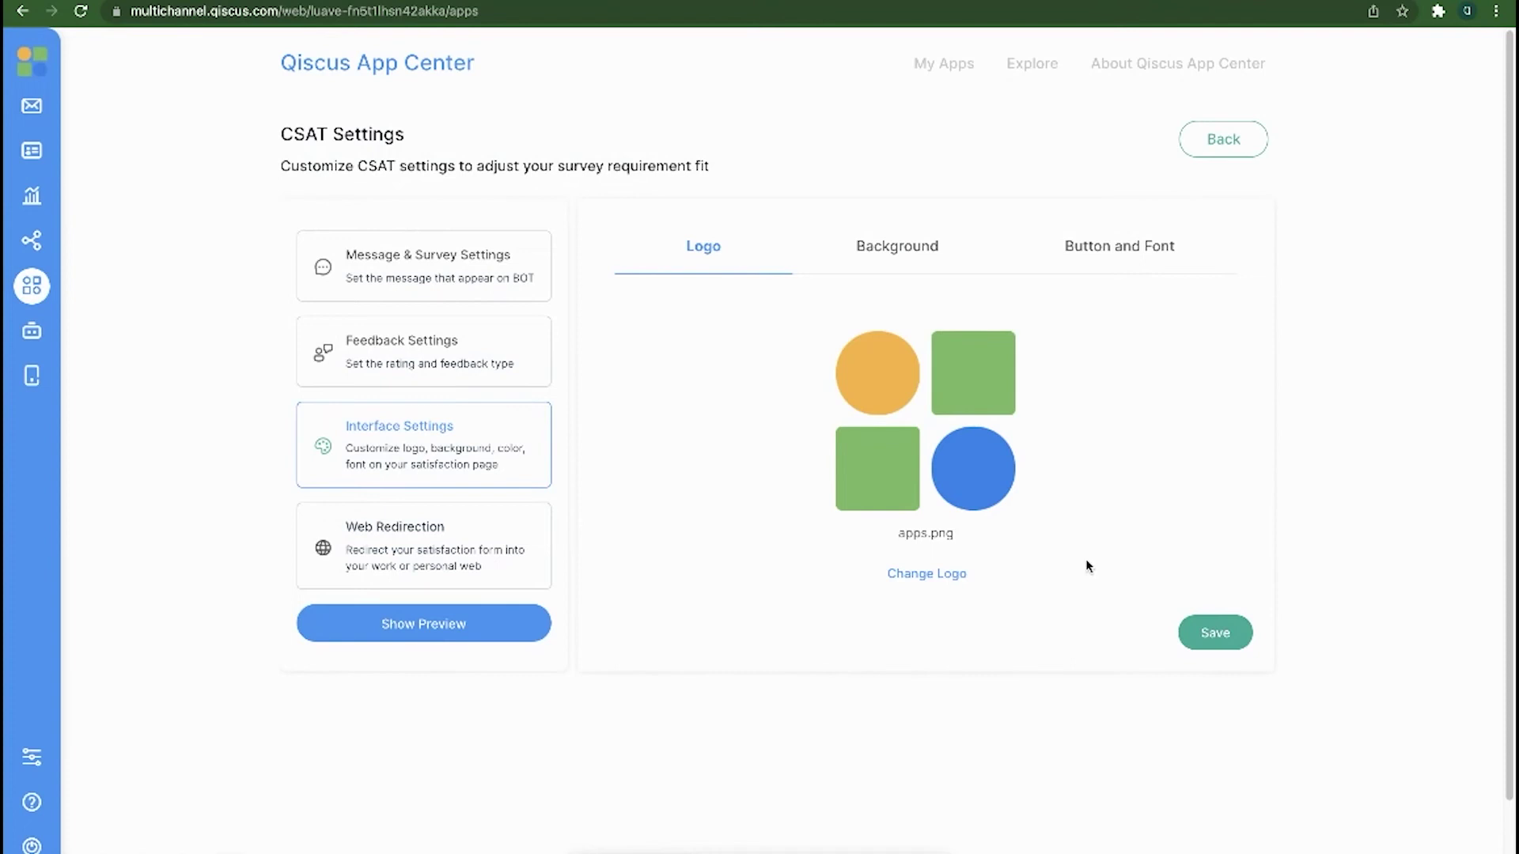
pyautogui.click(1216, 636)
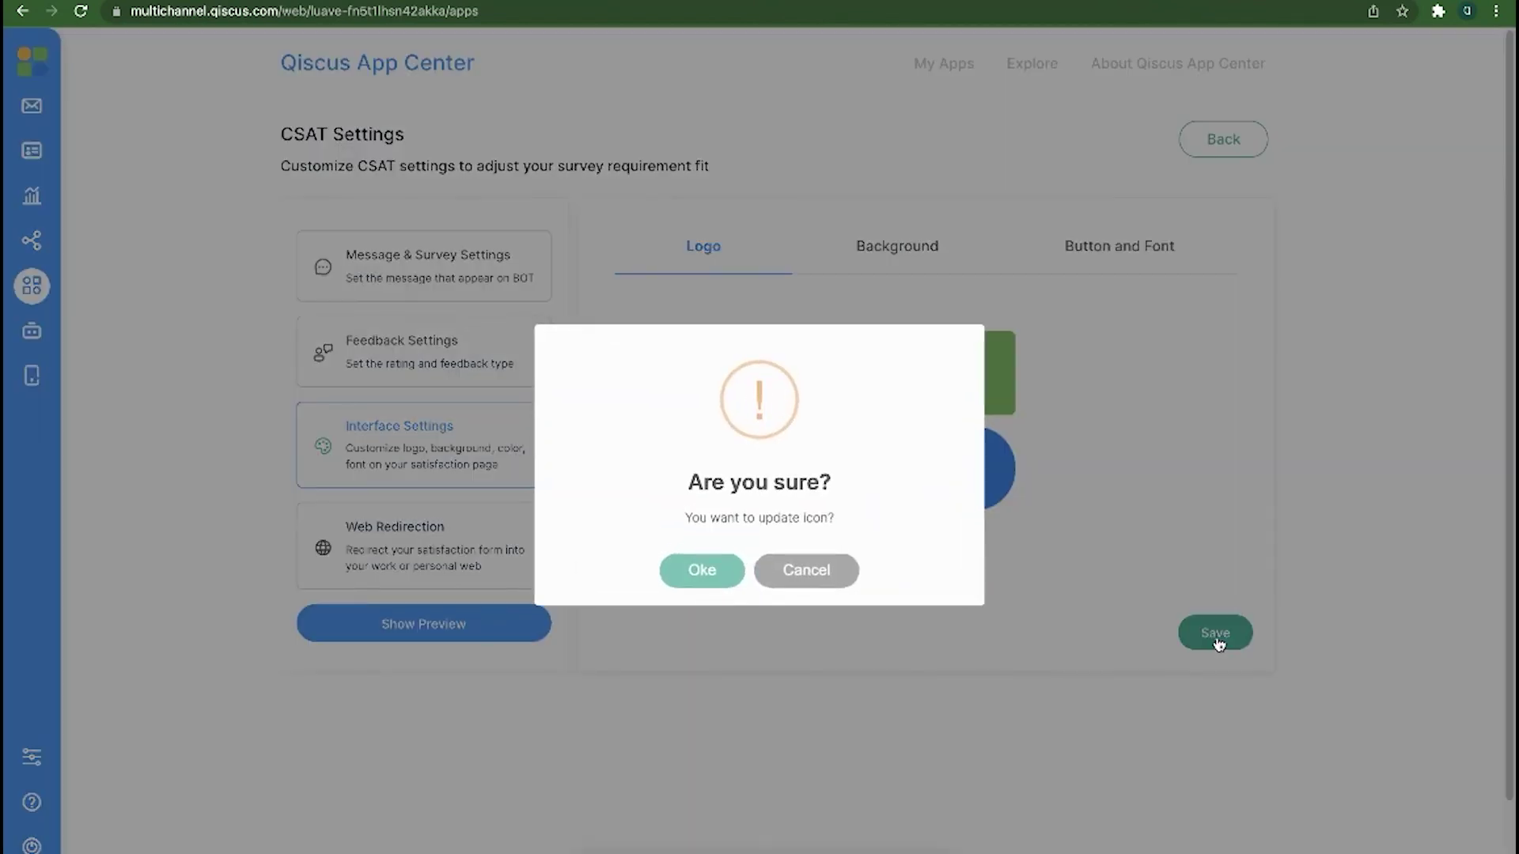
pyautogui.click(700, 584)
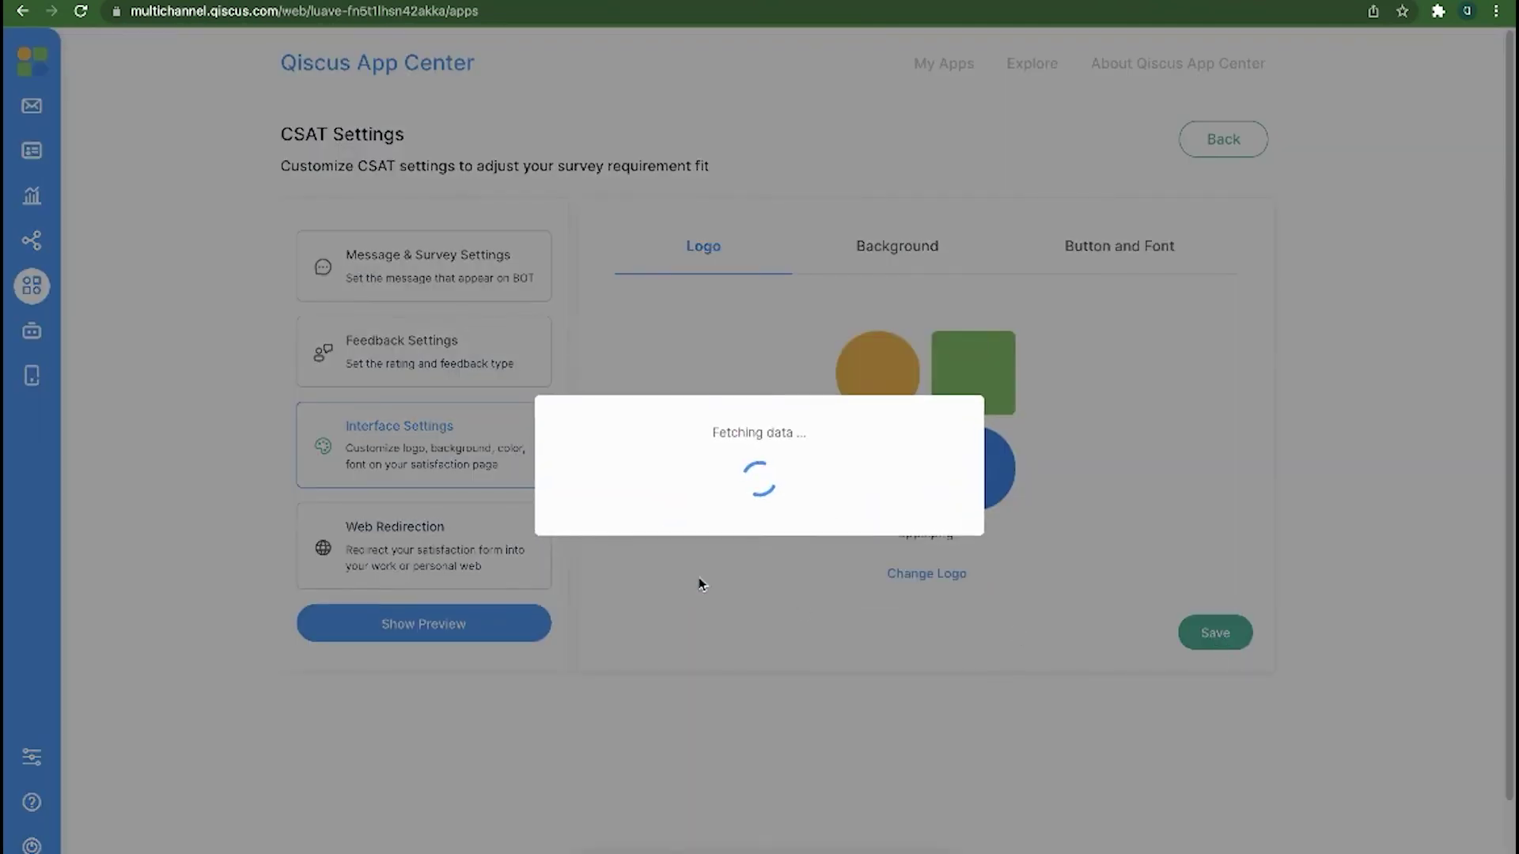
pyautogui.click(758, 550)
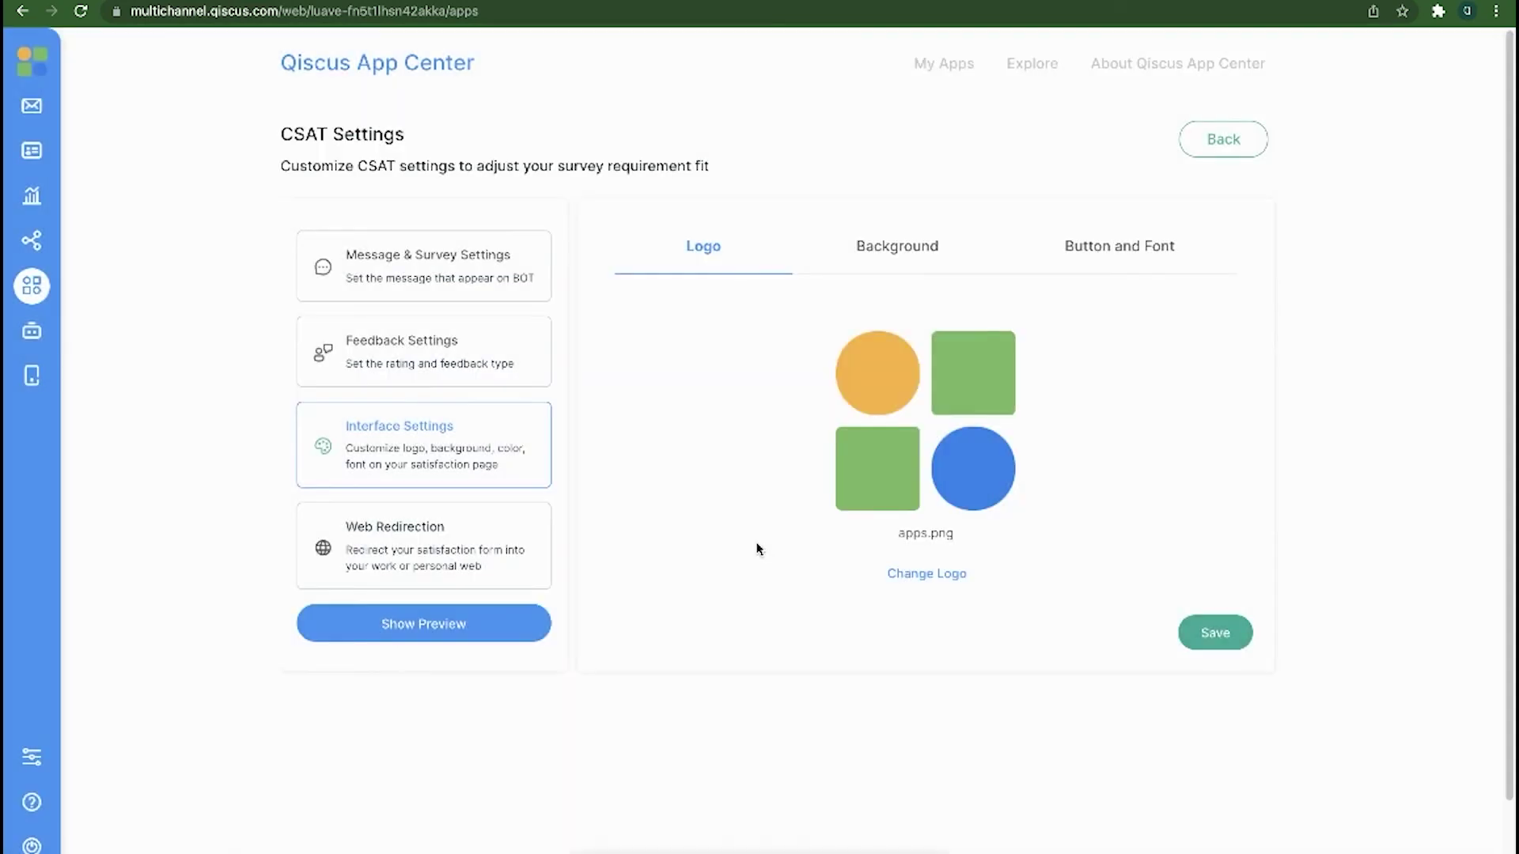
# - Replace the survey background with bg test.png from the Documents folder and save the update with confirmation
pyautogui.click(880, 255)
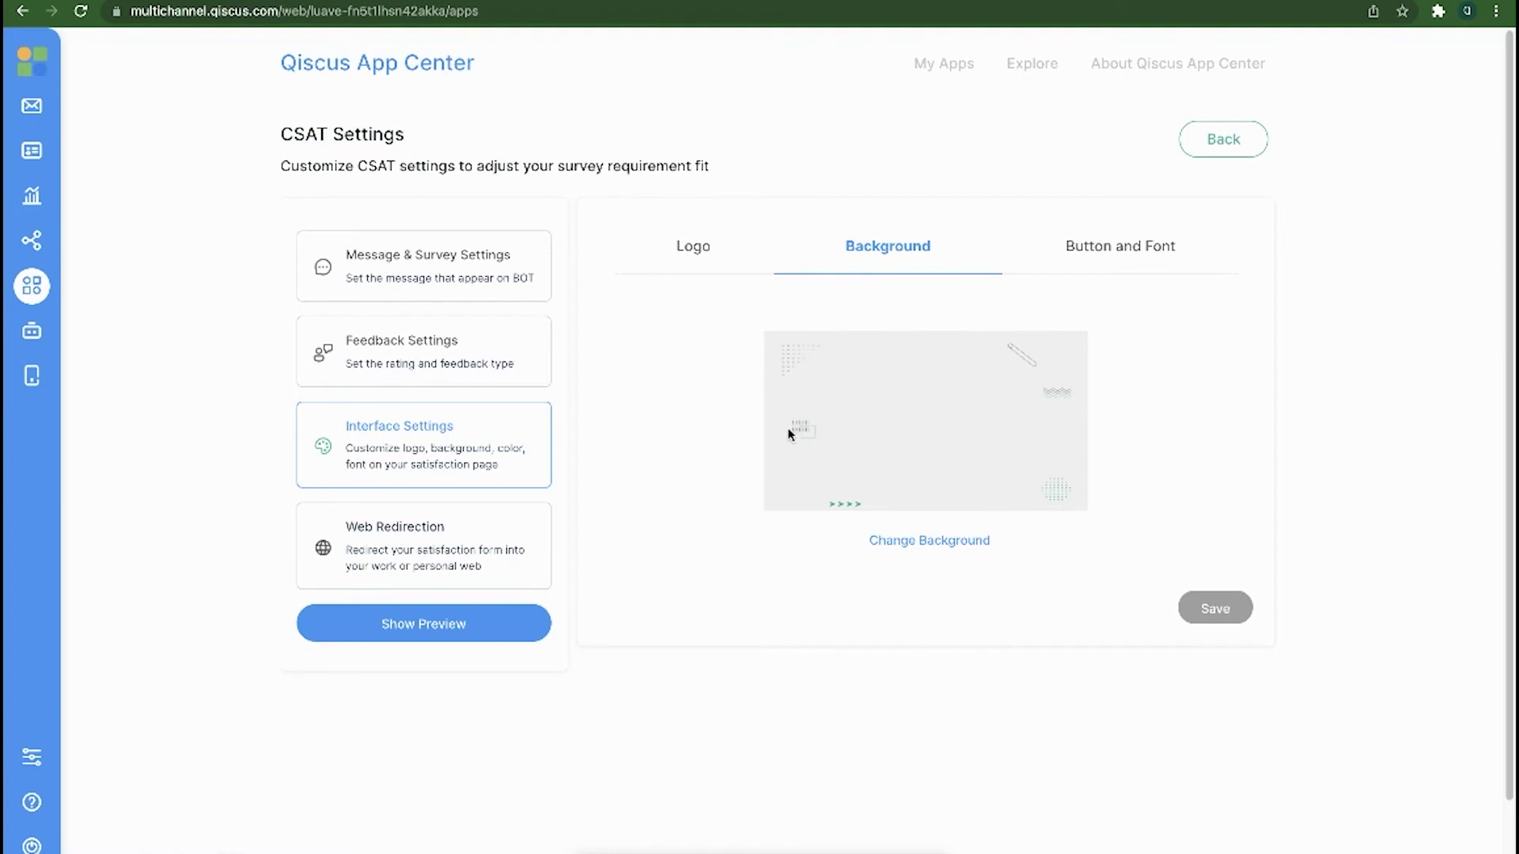
pyautogui.click(923, 542)
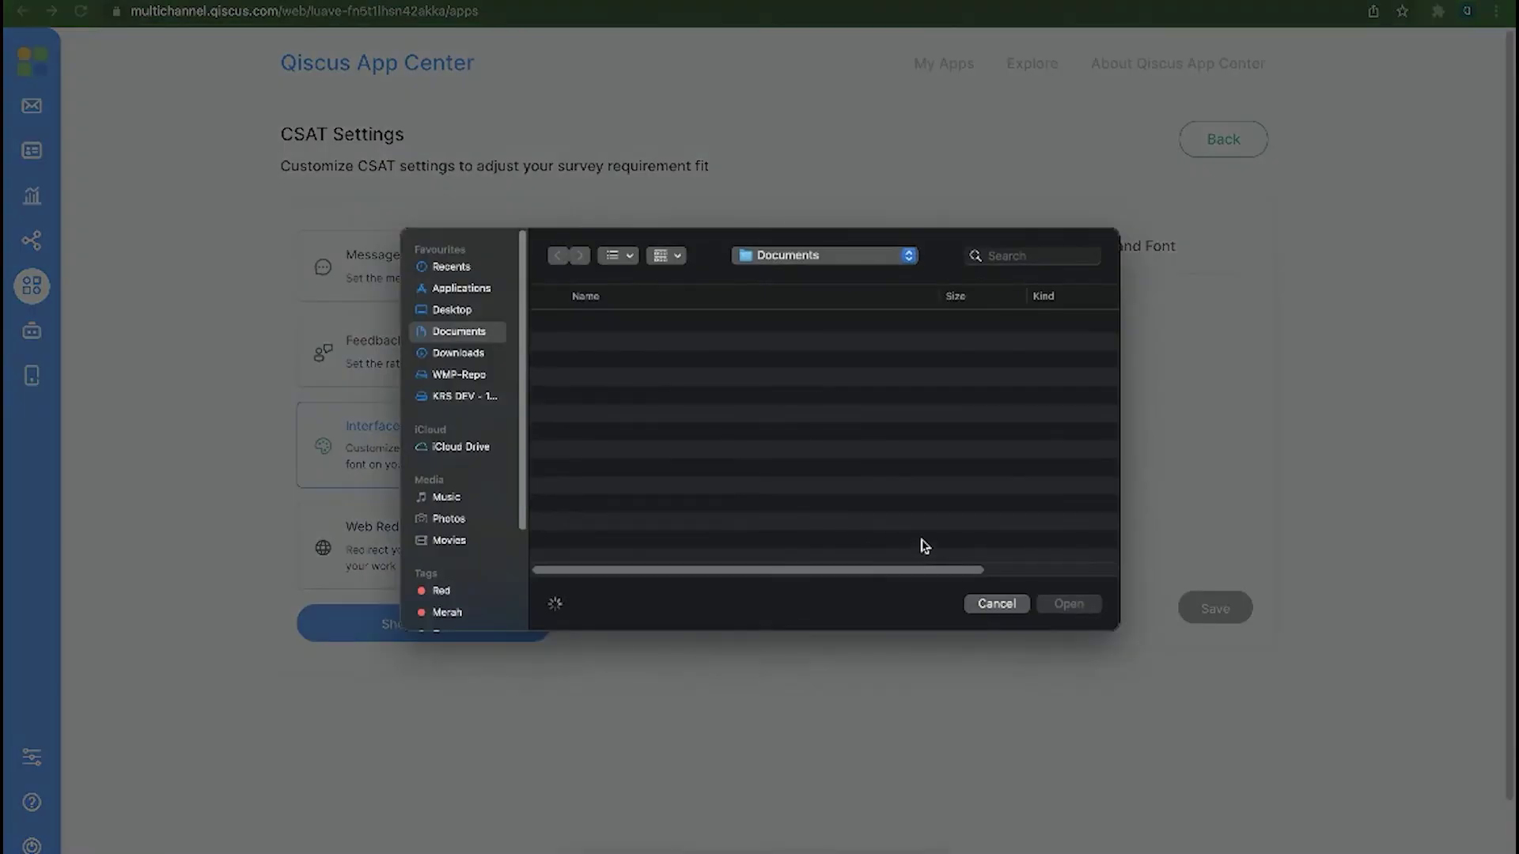
pyautogui.doubleClick(614, 361)
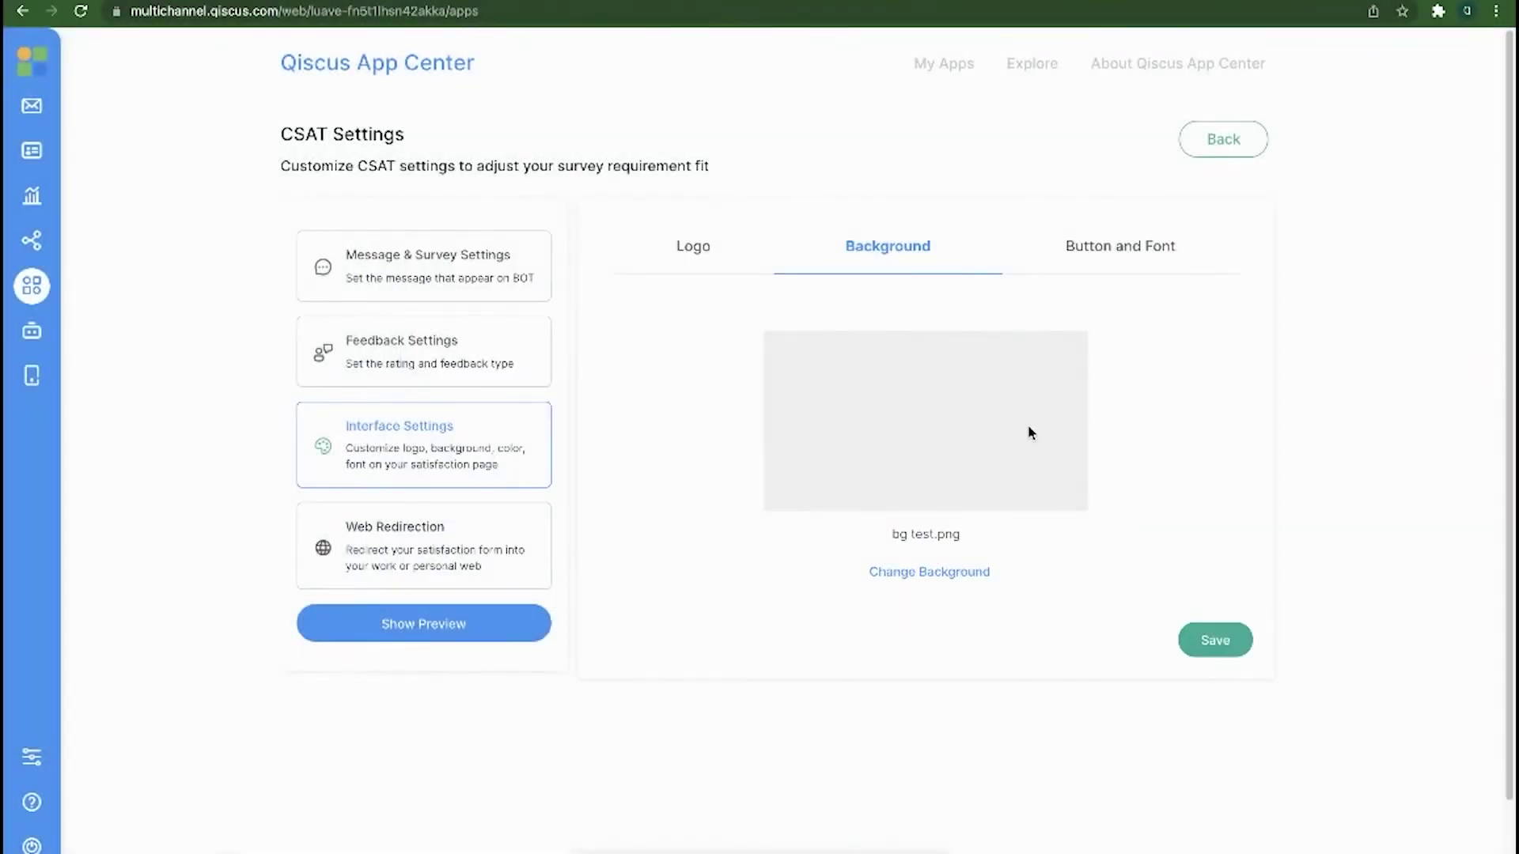
pyautogui.click(1204, 641)
pyautogui.click(724, 571)
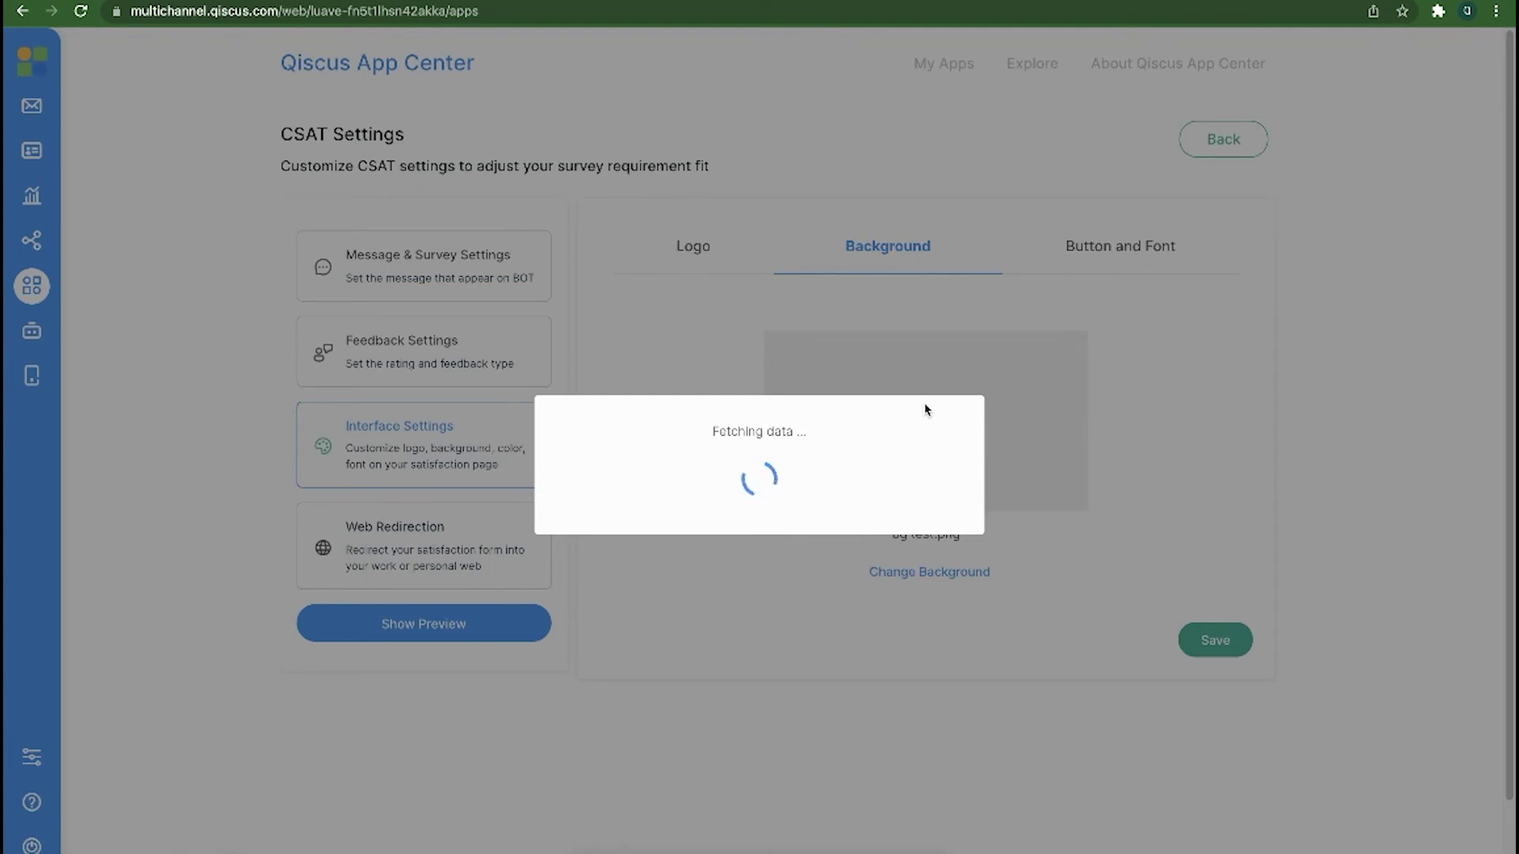
pyautogui.click(759, 554)
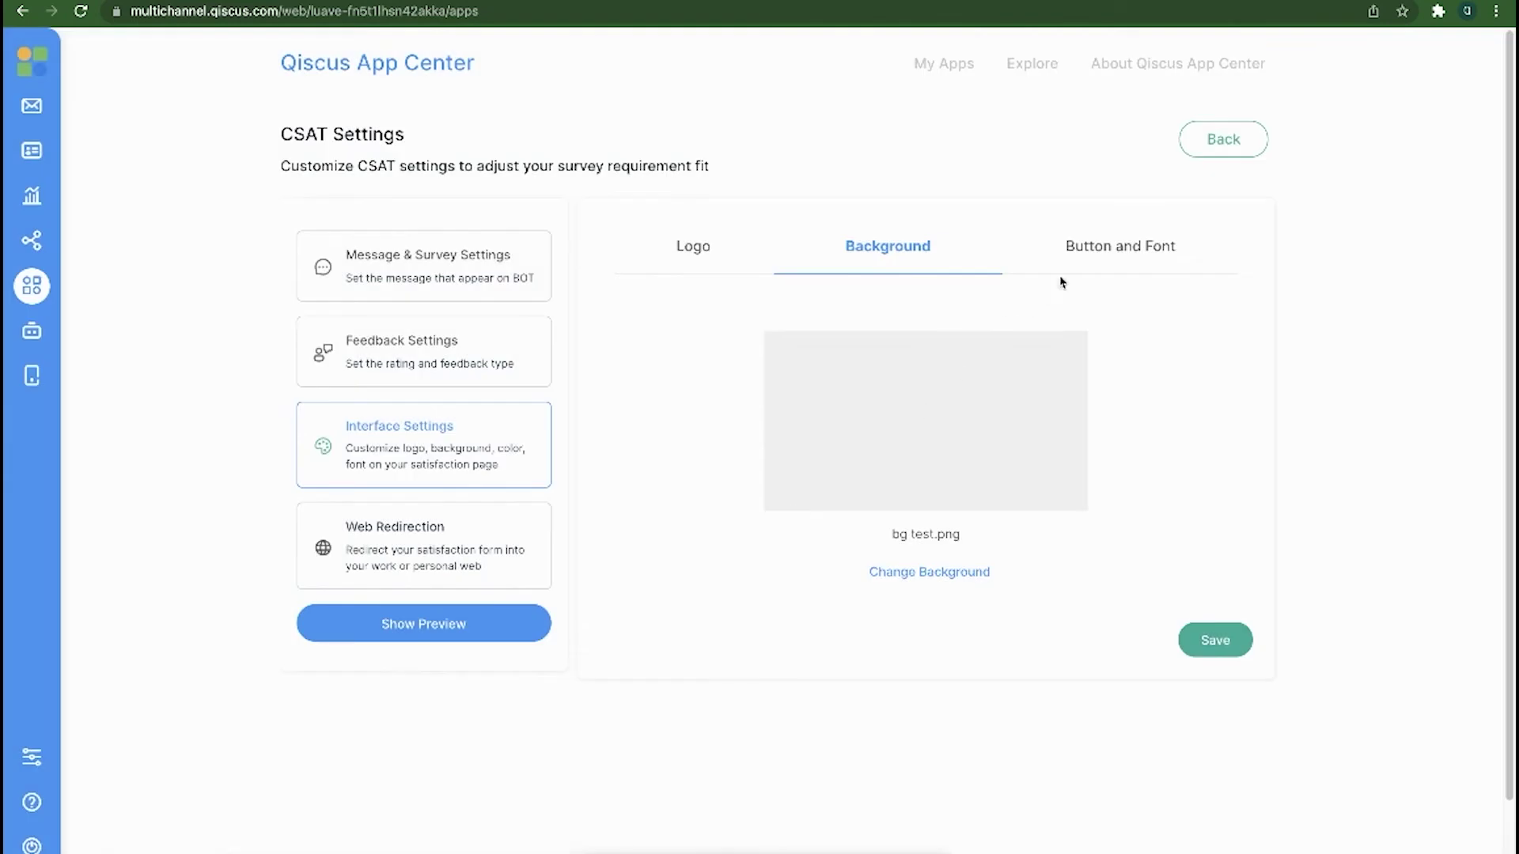
# - In the button and font options, set the button color to #FF0 and the font color to #FF8921
pyautogui.click(1091, 247)
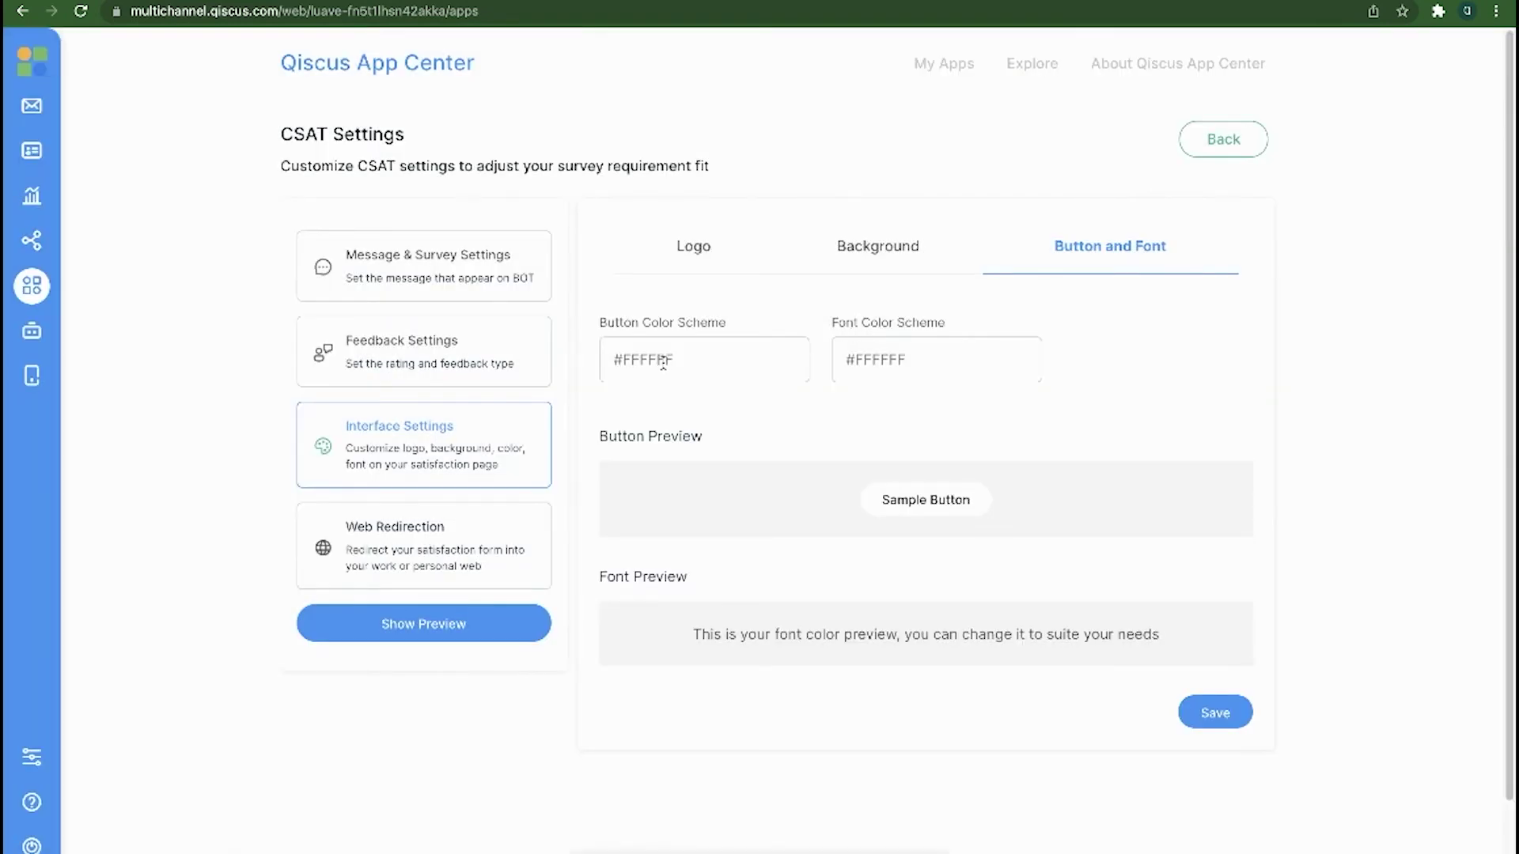
pyautogui.click(664, 362)
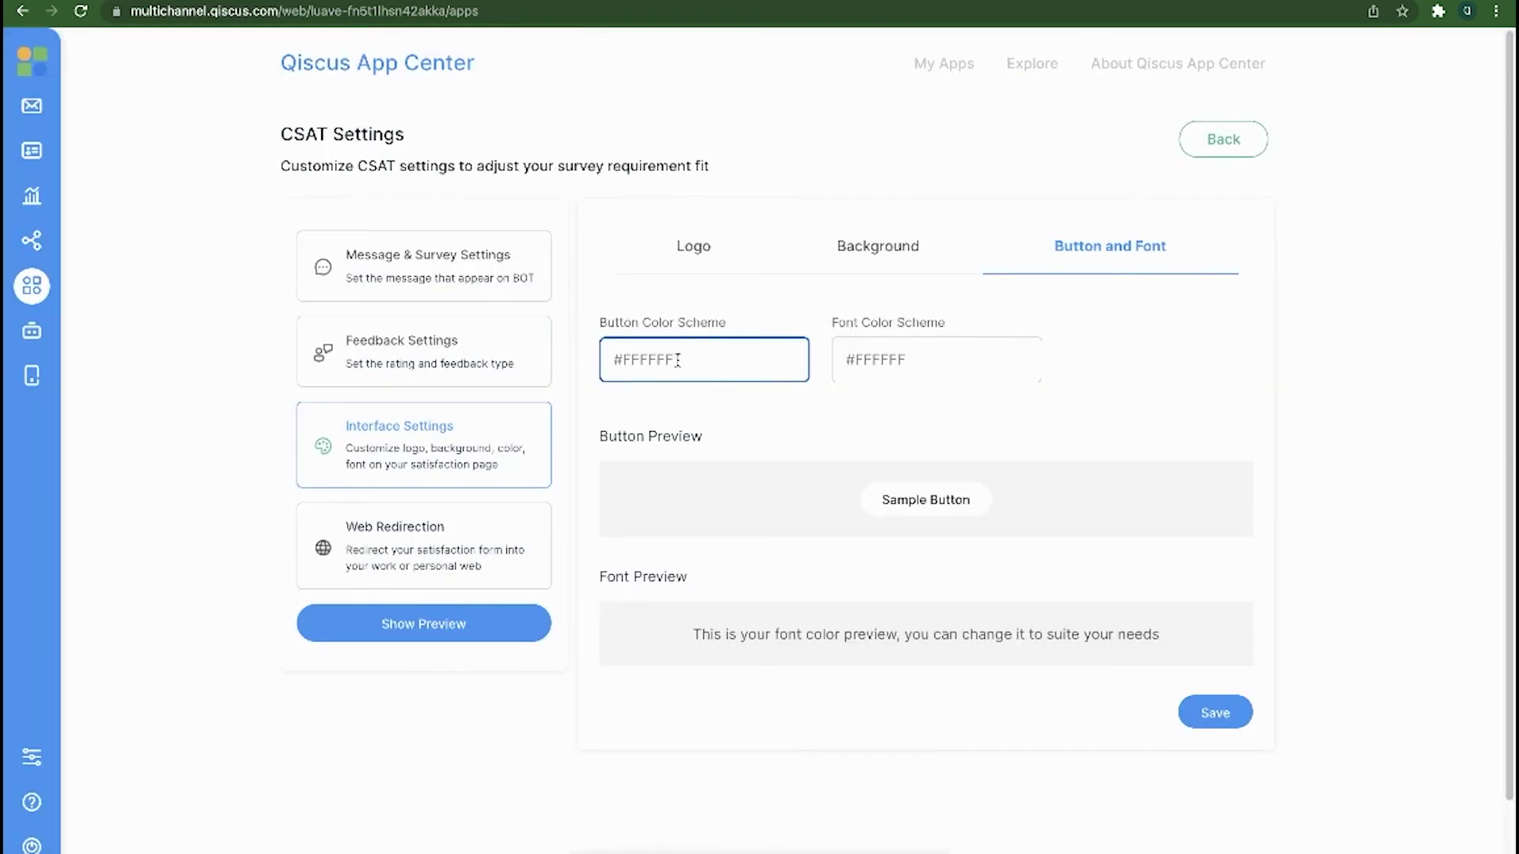
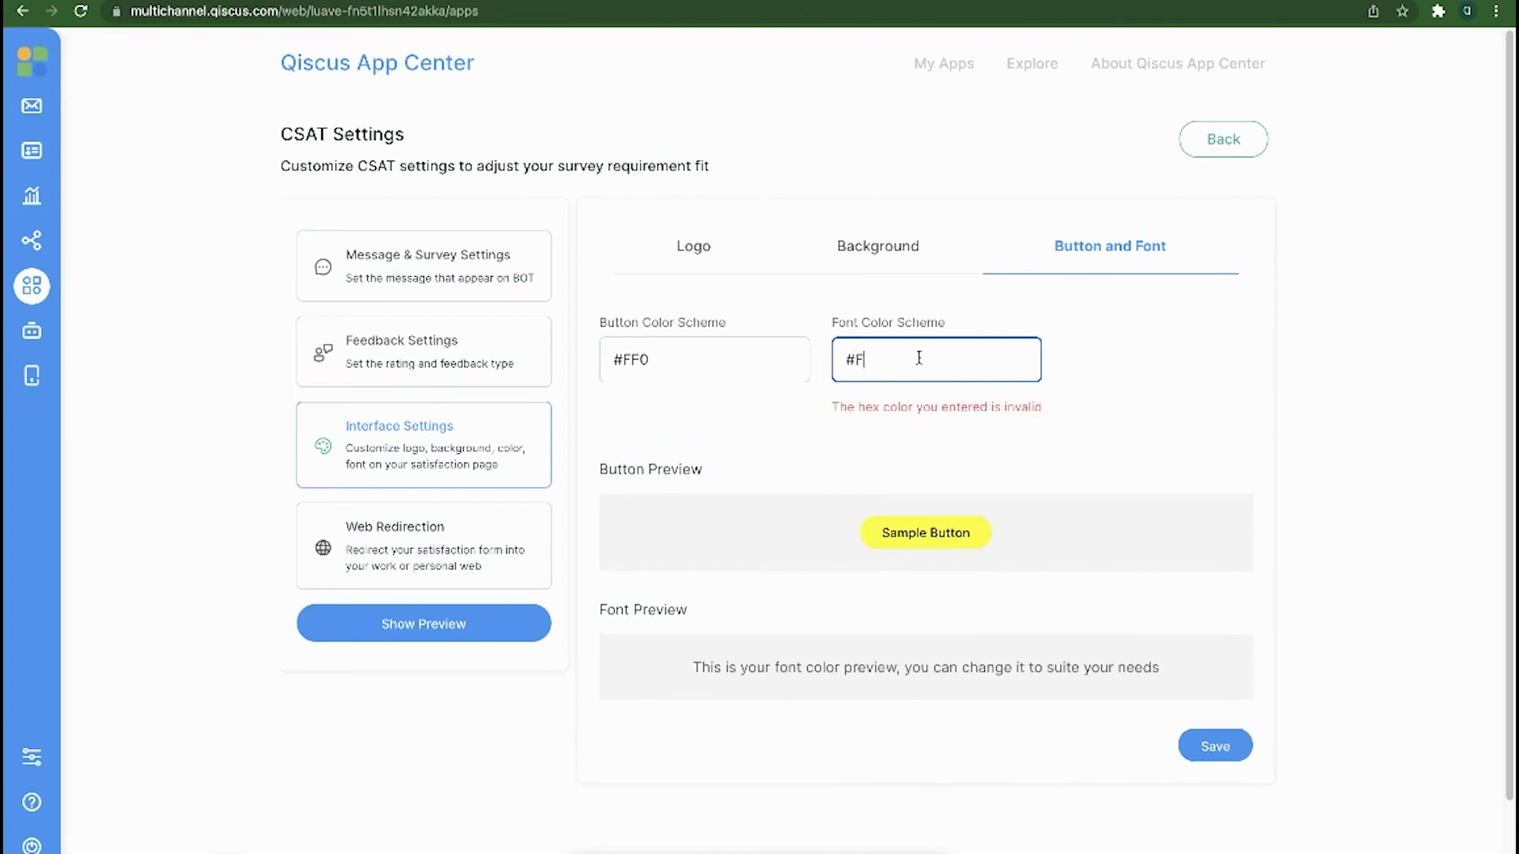
pyautogui.write('FF892')
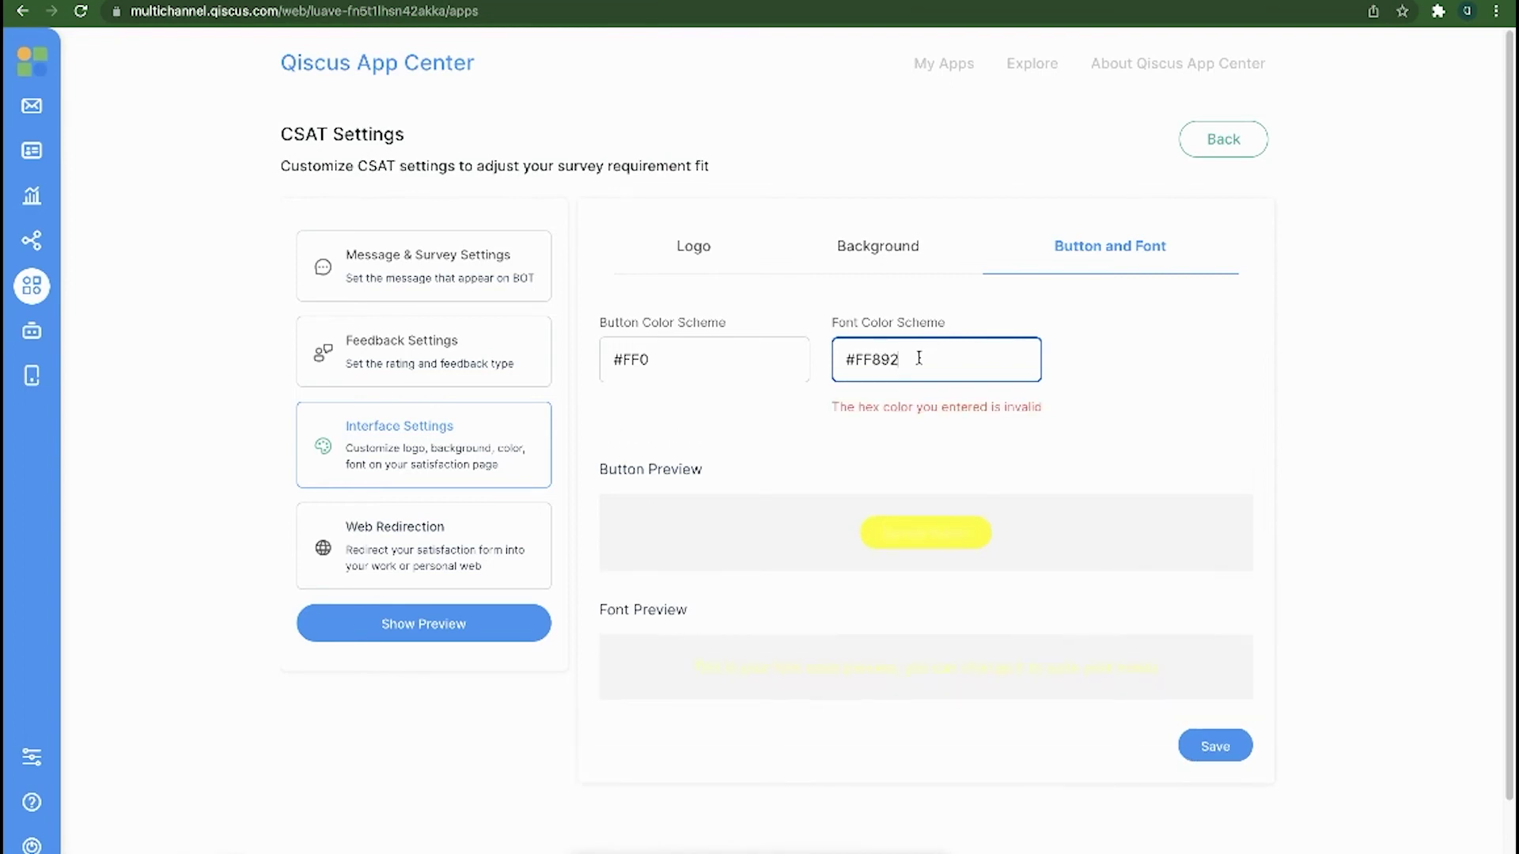
pyautogui.write('1')
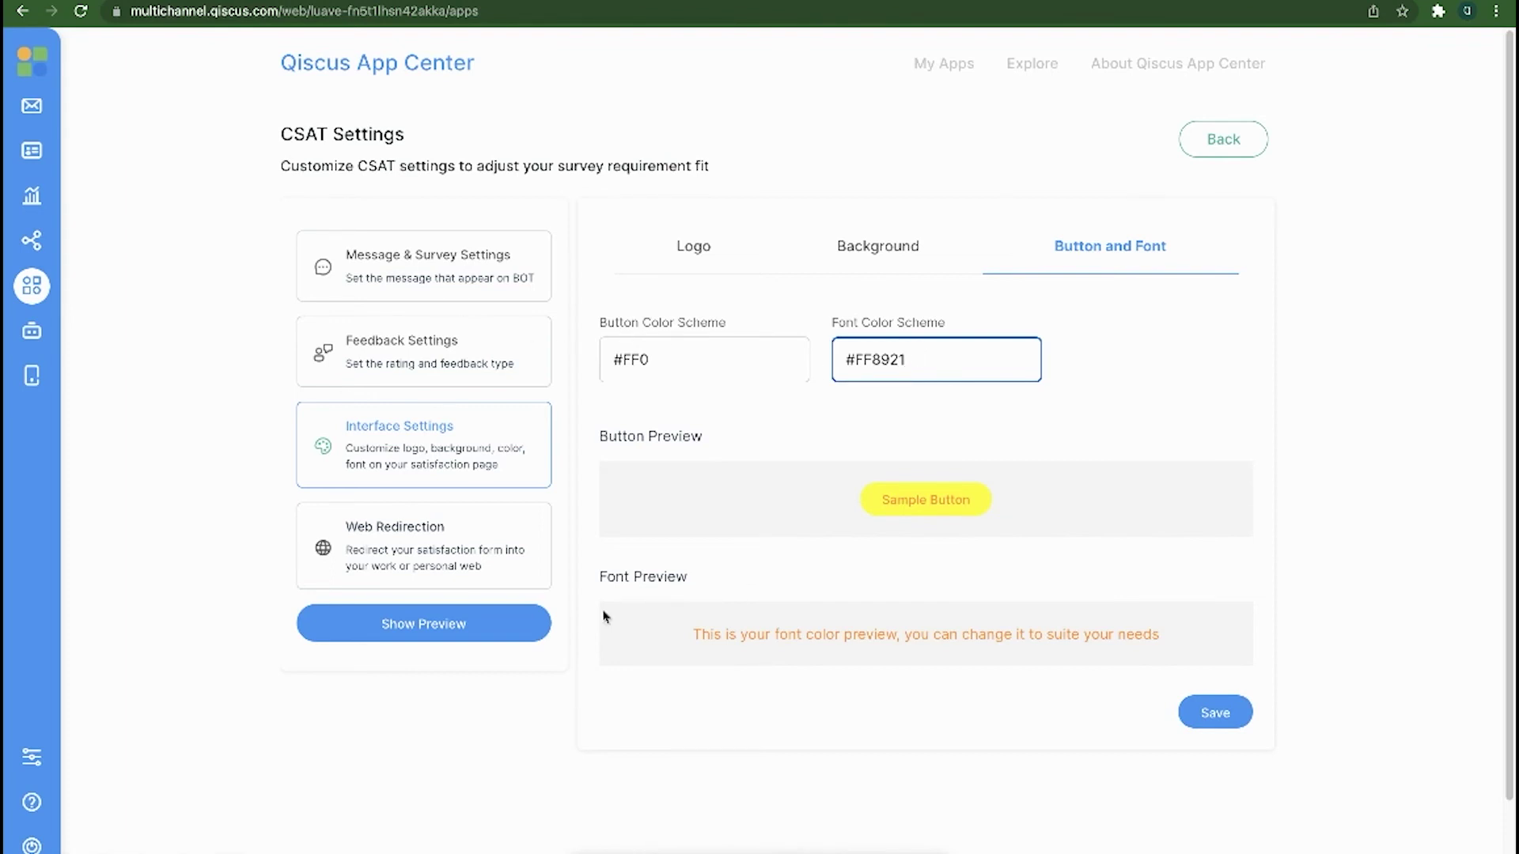
# - Search the web for "color picker online" in a new browser tab, pick the blue #2b5cab and copy its hex code
pyautogui.click(682, 365)
pyautogui.moveTo(682, 365); pyautogui.dragTo(606, 359)
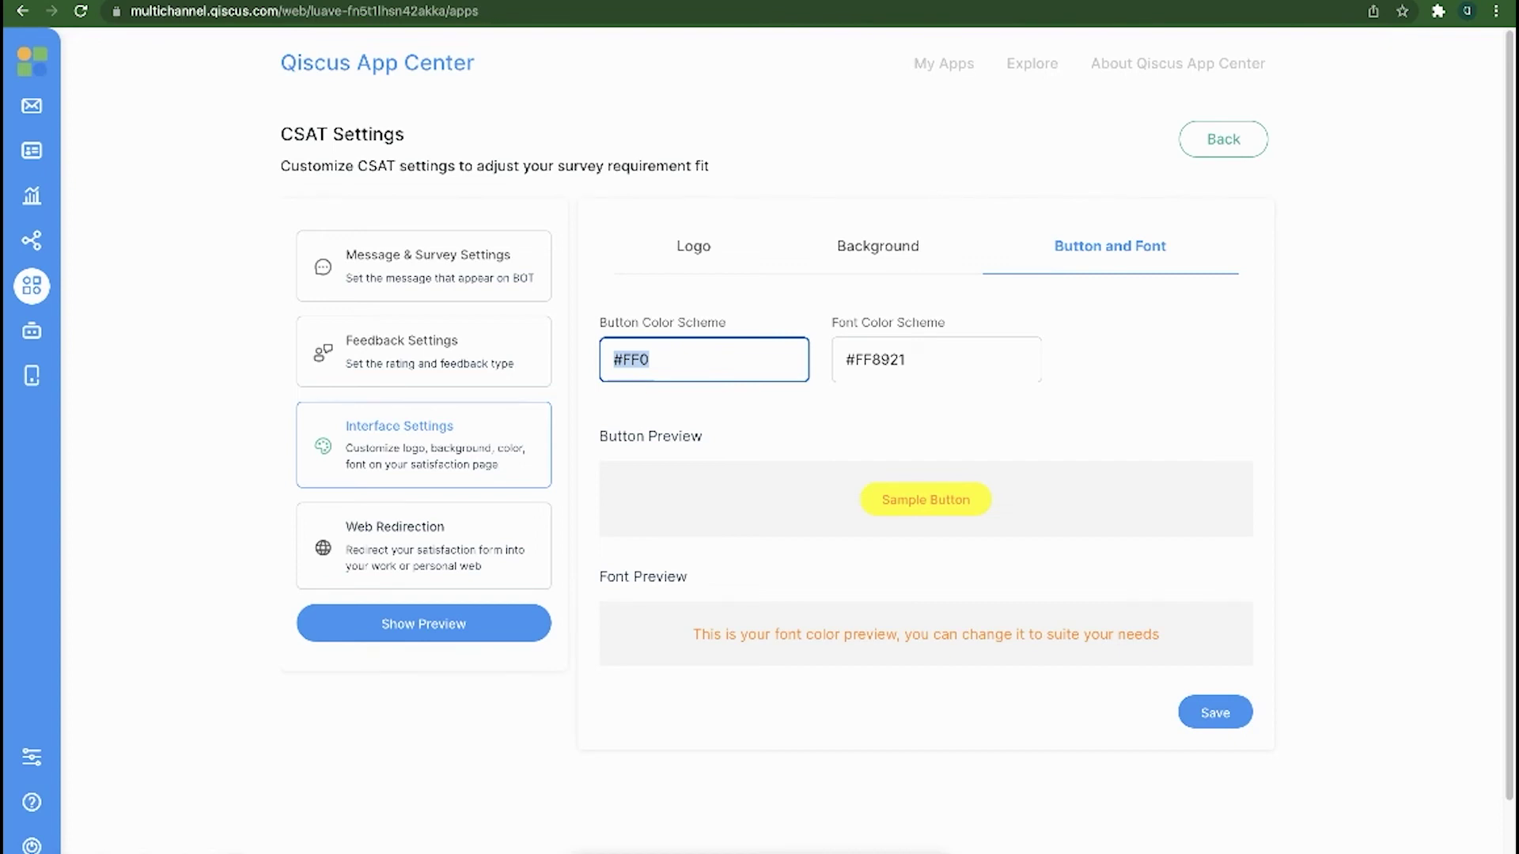
pyautogui.hotkey('ctrl', 't')
pyautogui.click(884, 9)
pyautogui.write('color picker online')
pyautogui.press('Return')
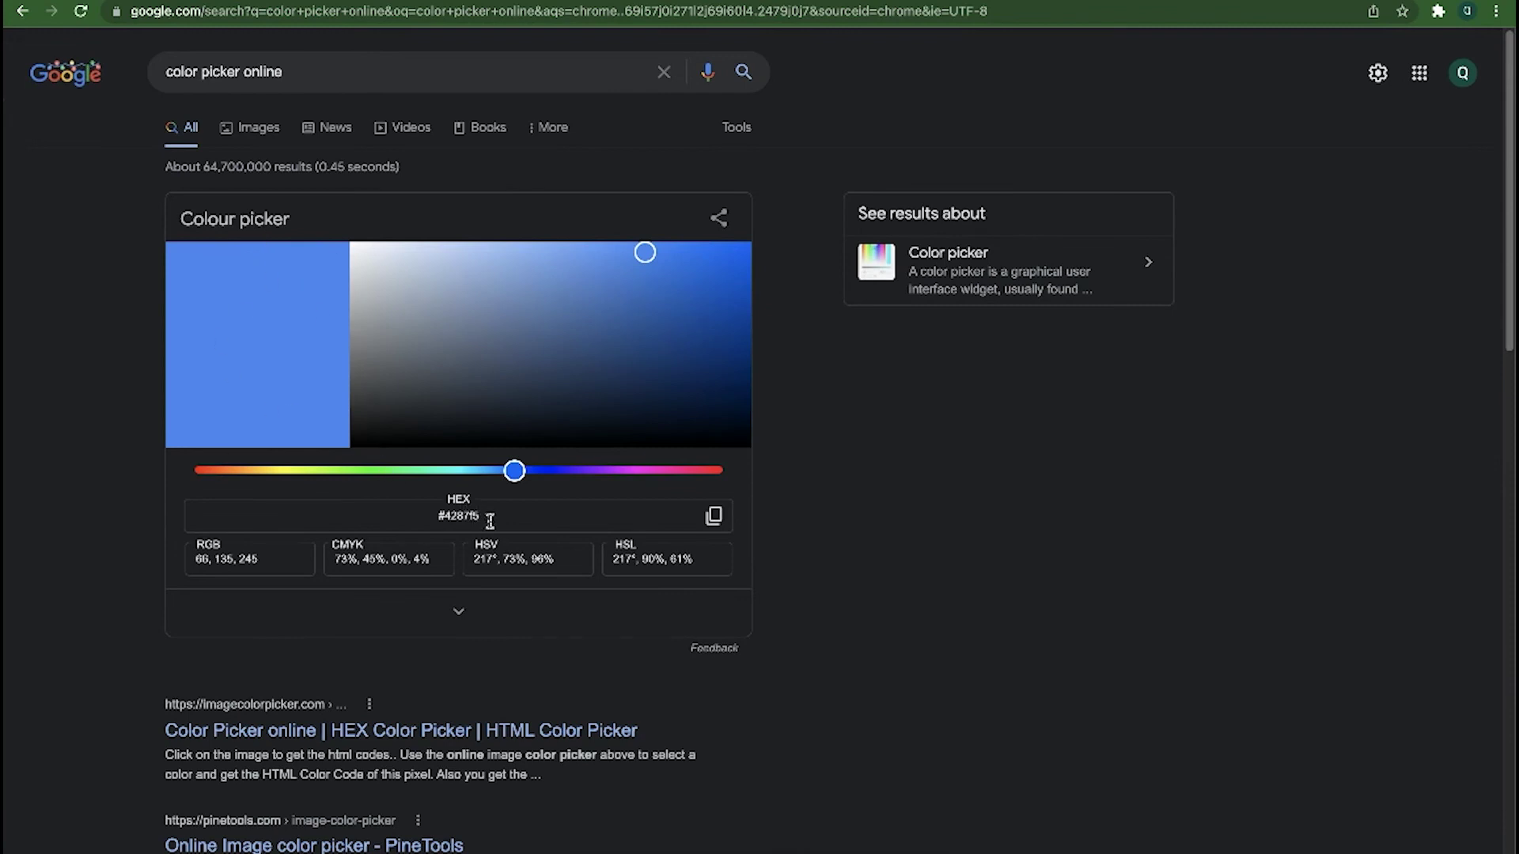
pyautogui.moveTo(489, 519); pyautogui.dragTo(434, 515)
pyautogui.moveTo(634, 271); pyautogui.dragTo(652, 312)
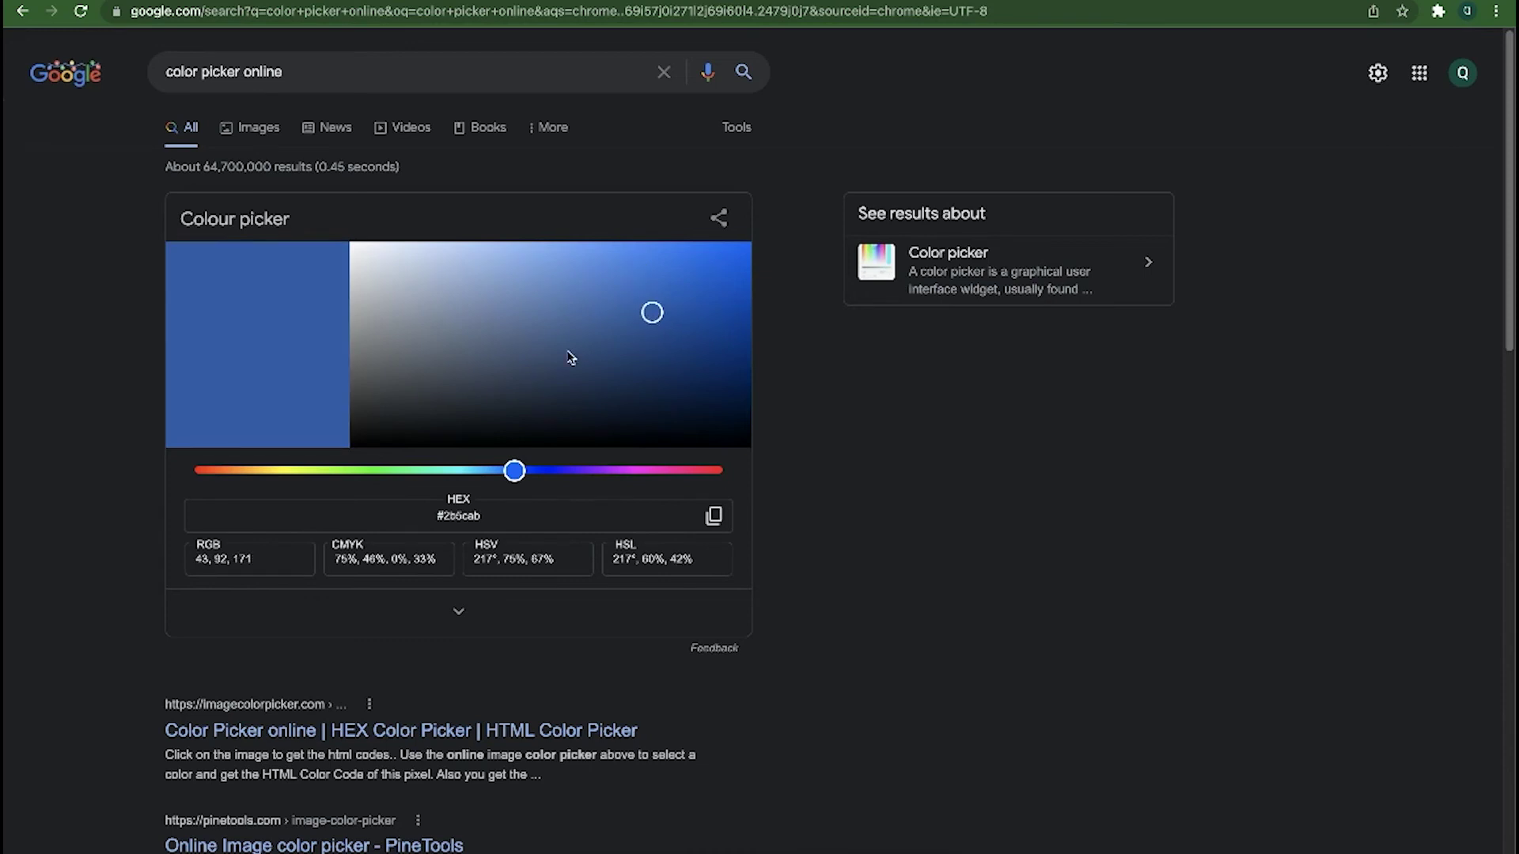
pyautogui.click(713, 516)
# - Return to the CSAT settings and replace the font color with the copied hex code #2b5cab
pyautogui.hotkey('ctrl', 'Tab')
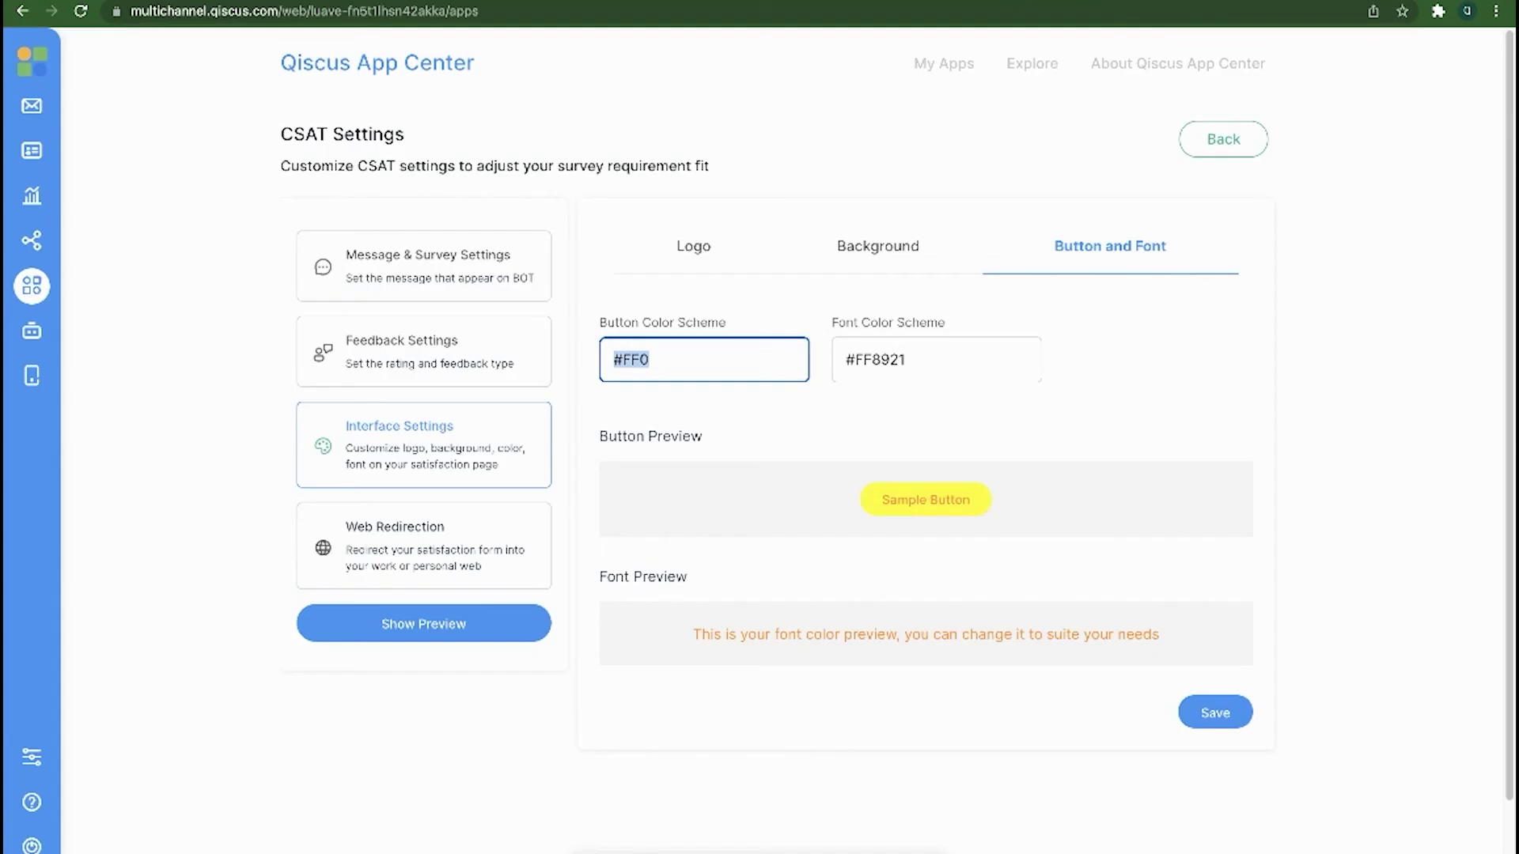
pyautogui.click(905, 361)
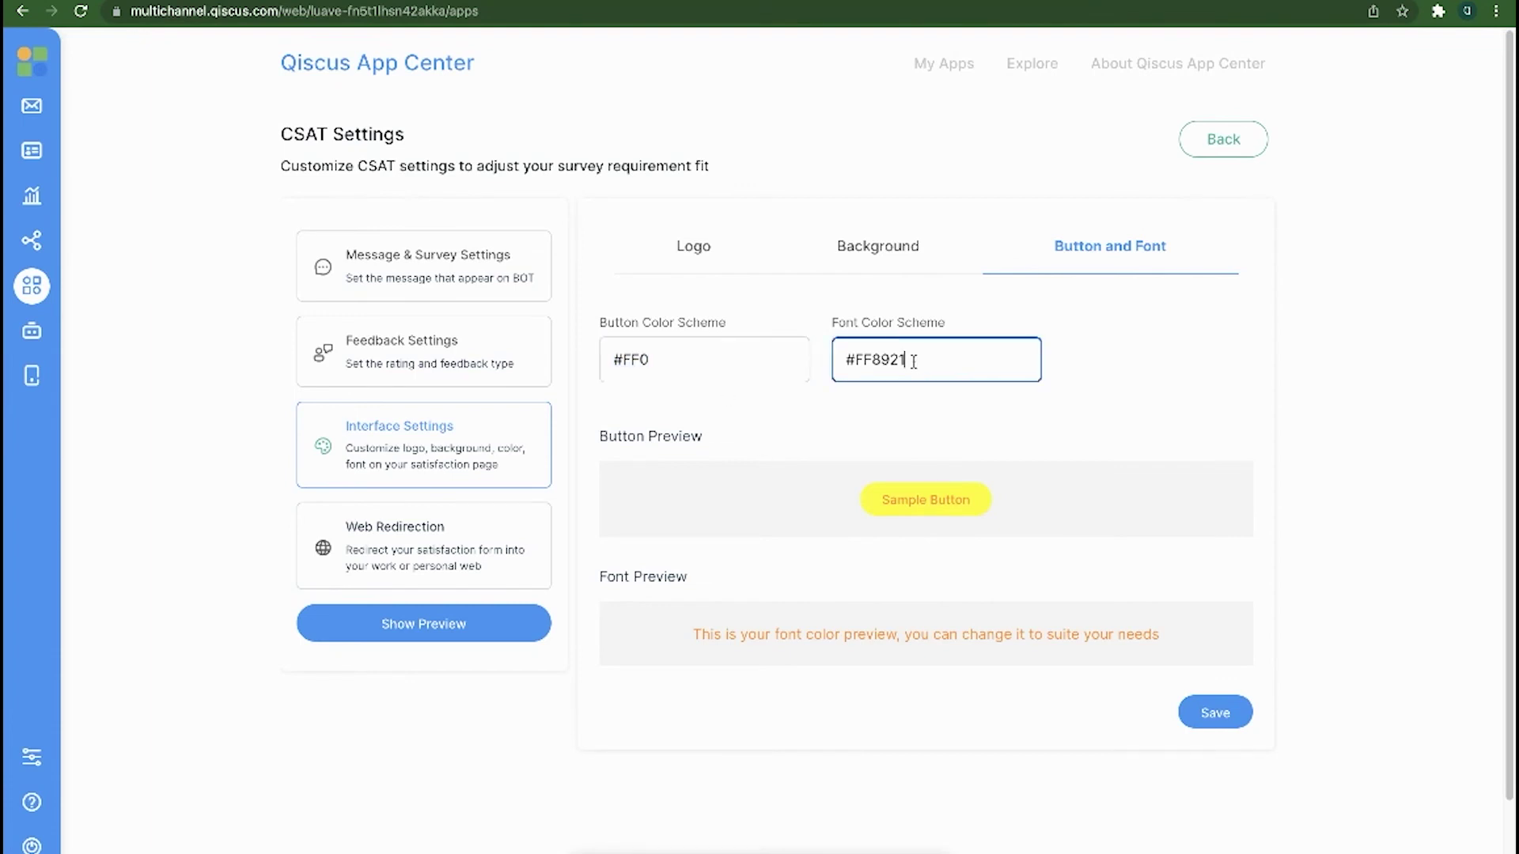
pyautogui.moveTo(908, 361); pyautogui.dragTo(844, 363)
pyautogui.hotkey('ctrl', 'v')
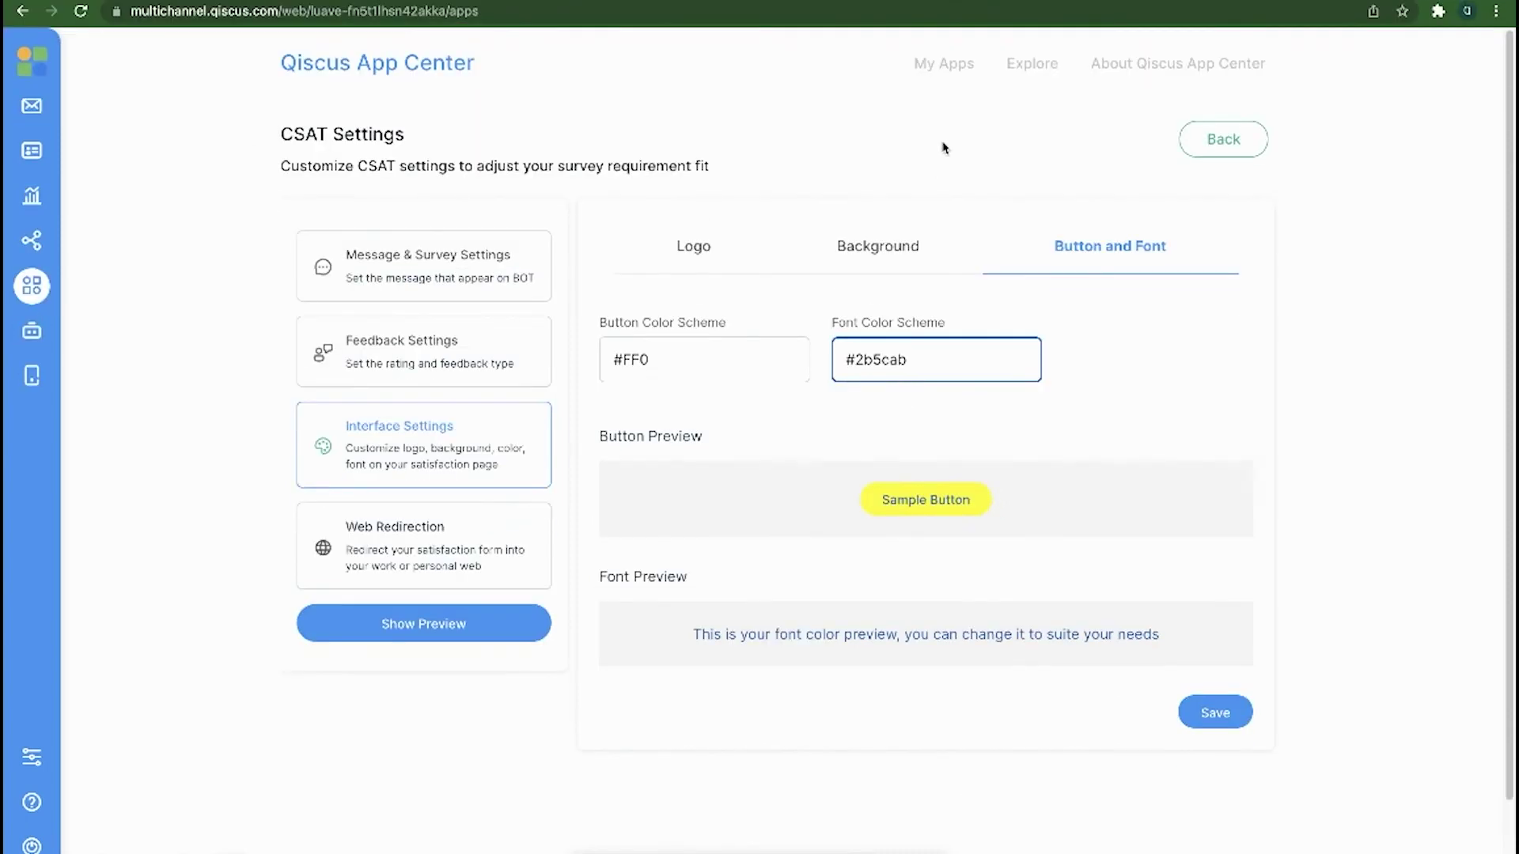
# - Go back to the online color picker, choose the light cyan #63f0f7 and copy its hex code
pyautogui.click(944, 6)
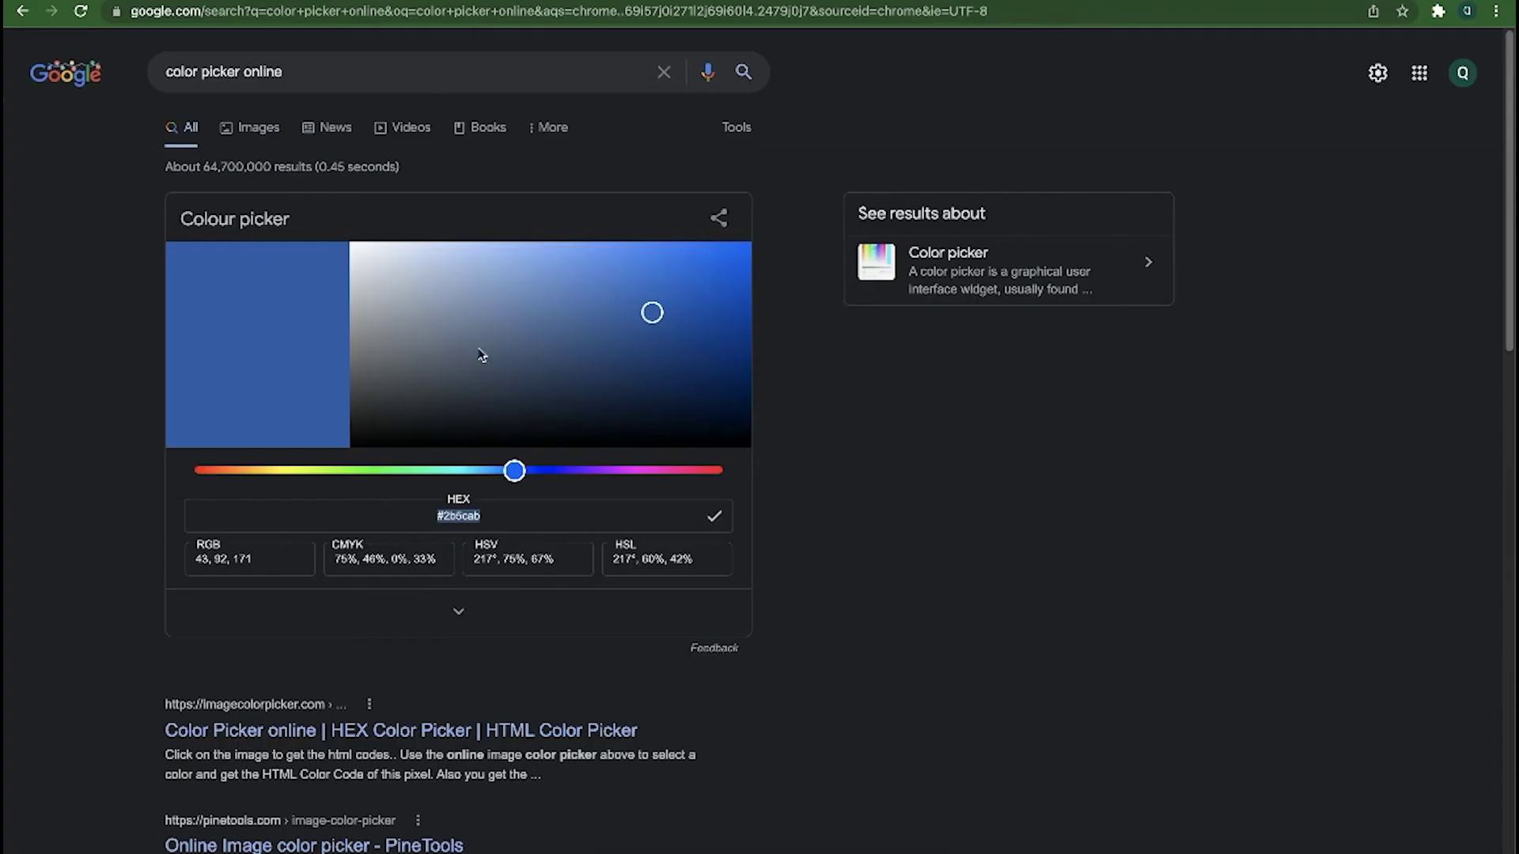
pyautogui.click(465, 472)
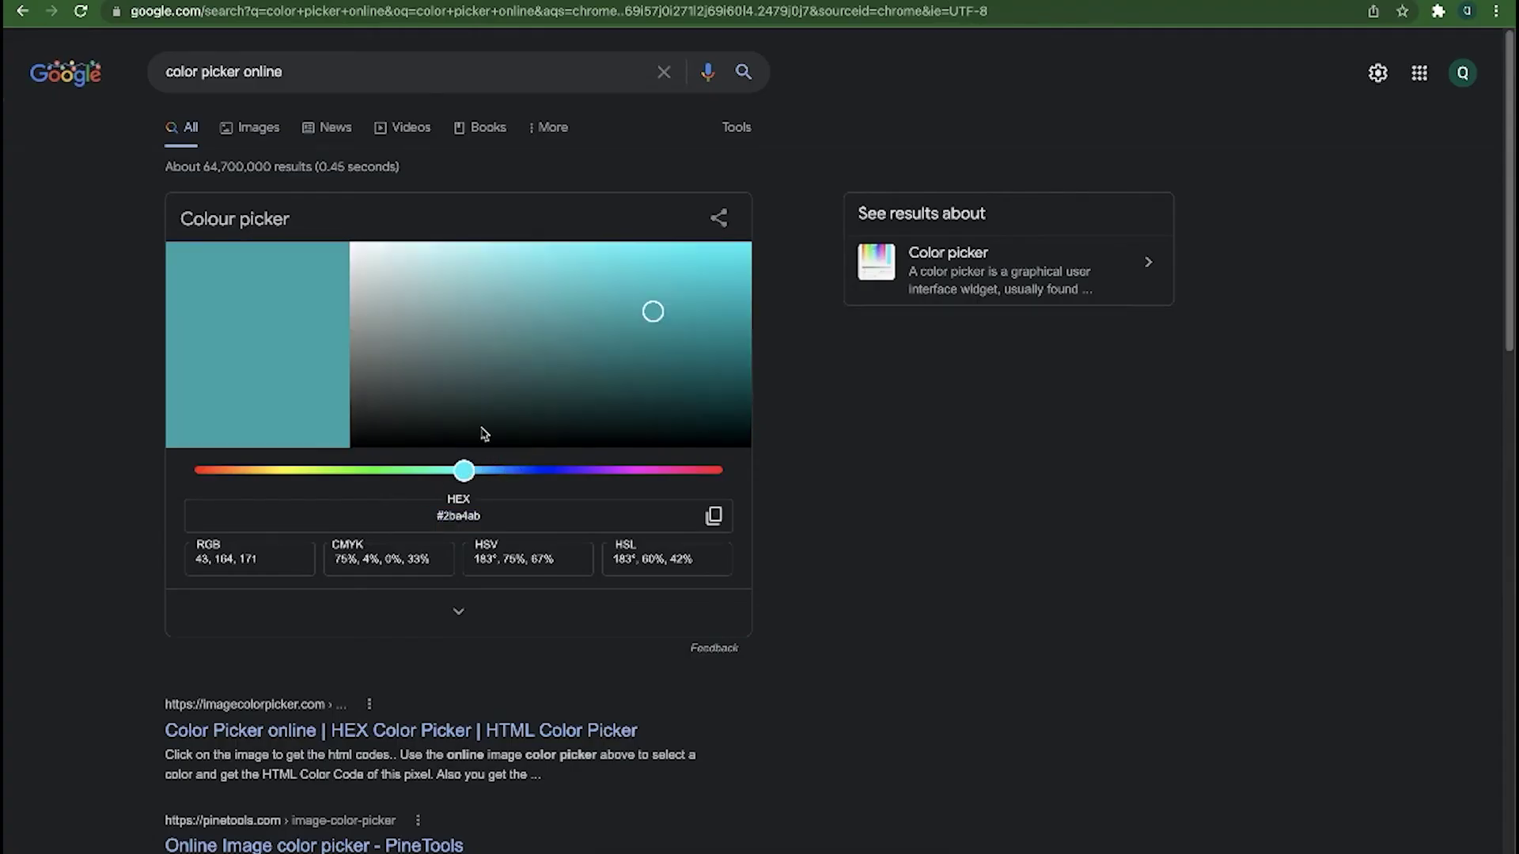
pyautogui.moveTo(536, 269); pyautogui.dragTo(734, 330)
pyautogui.moveTo(617, 252); pyautogui.dragTo(593, 251)
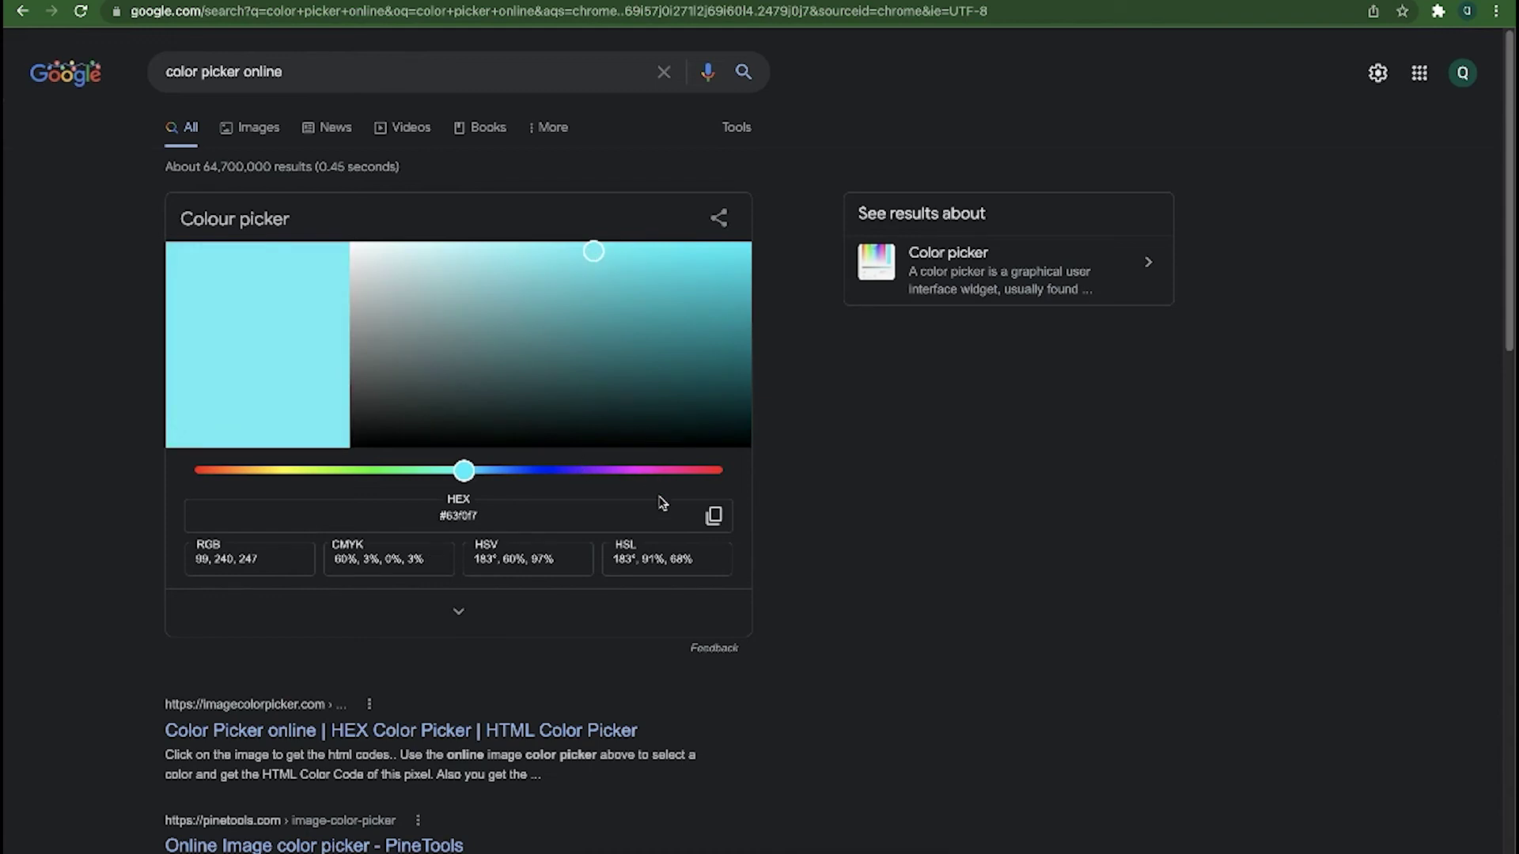
pyautogui.click(714, 516)
# - Set the button color to the copied #63f0f7 in the CSAT settings and save the colors with confirmation
pyautogui.hotkey('ctrl', 'Tab')
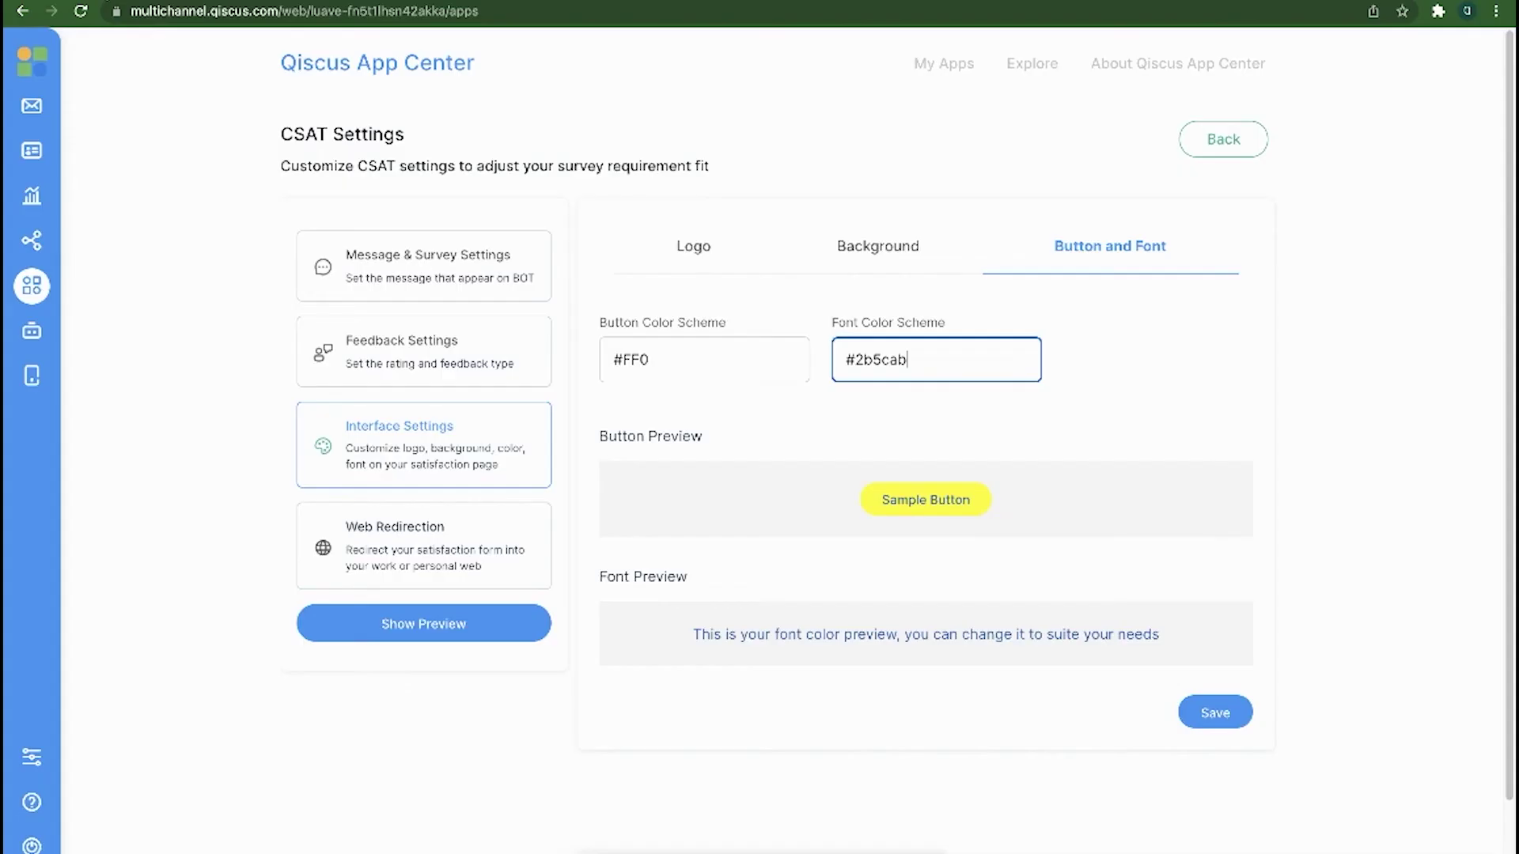
pyautogui.moveTo(711, 359); pyautogui.dragTo(575, 358)
pyautogui.hotkey('ctrl', 'v')
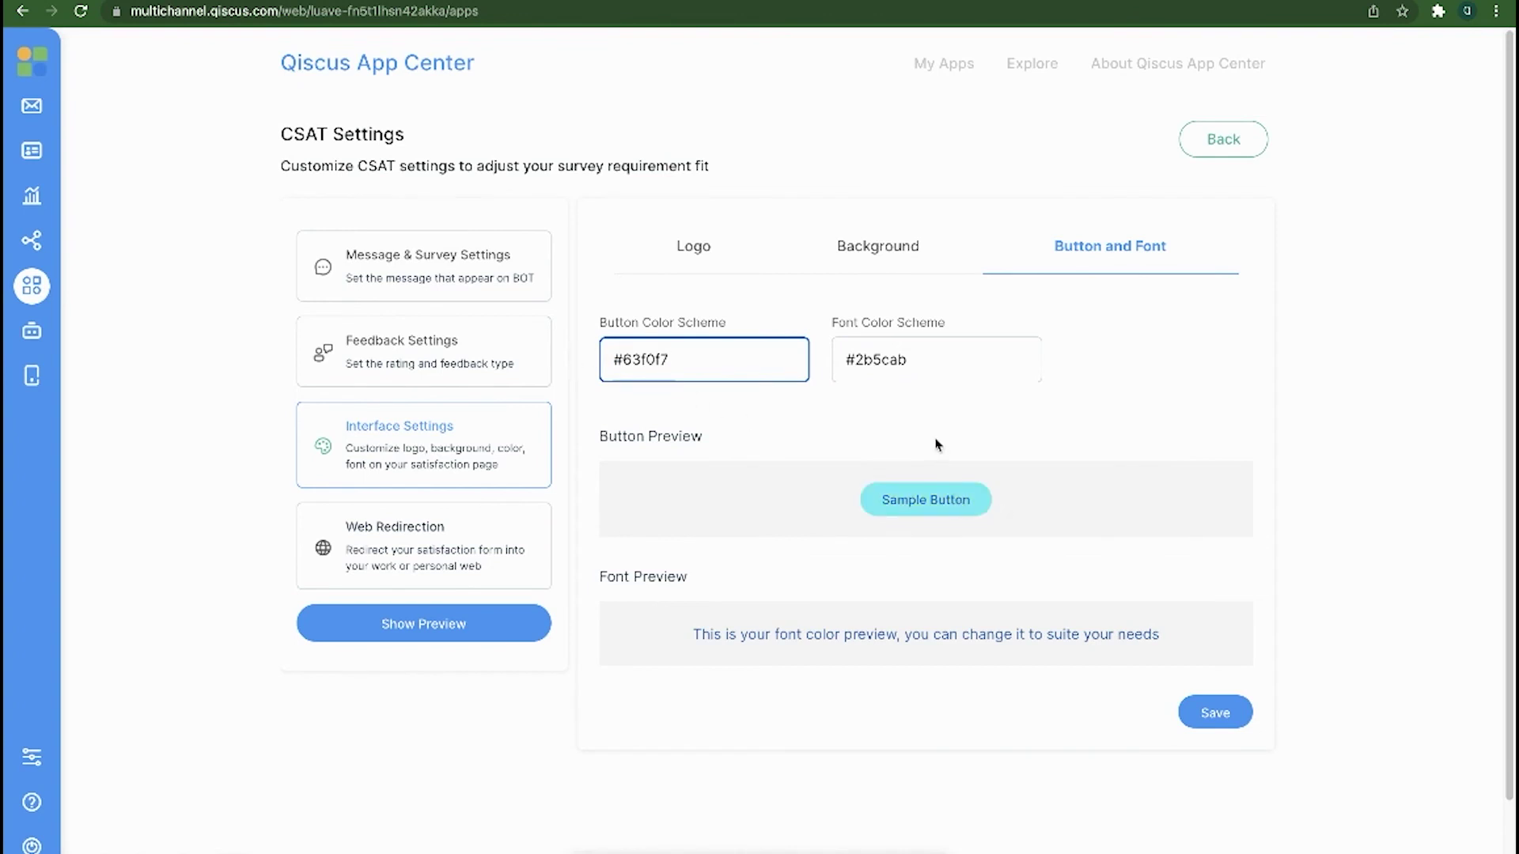
pyautogui.click(1229, 726)
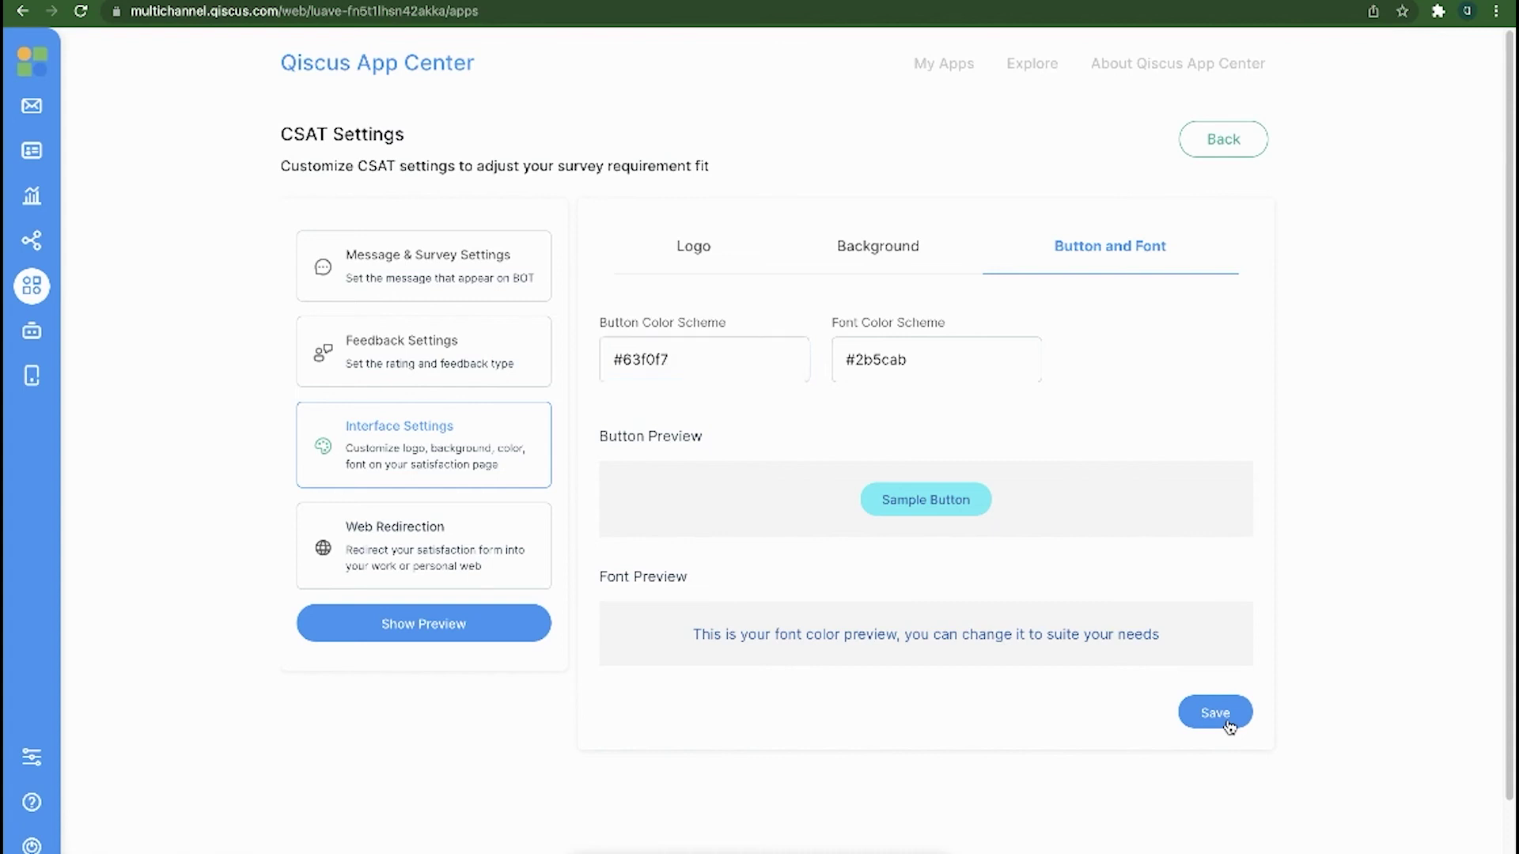
pyautogui.click(710, 571)
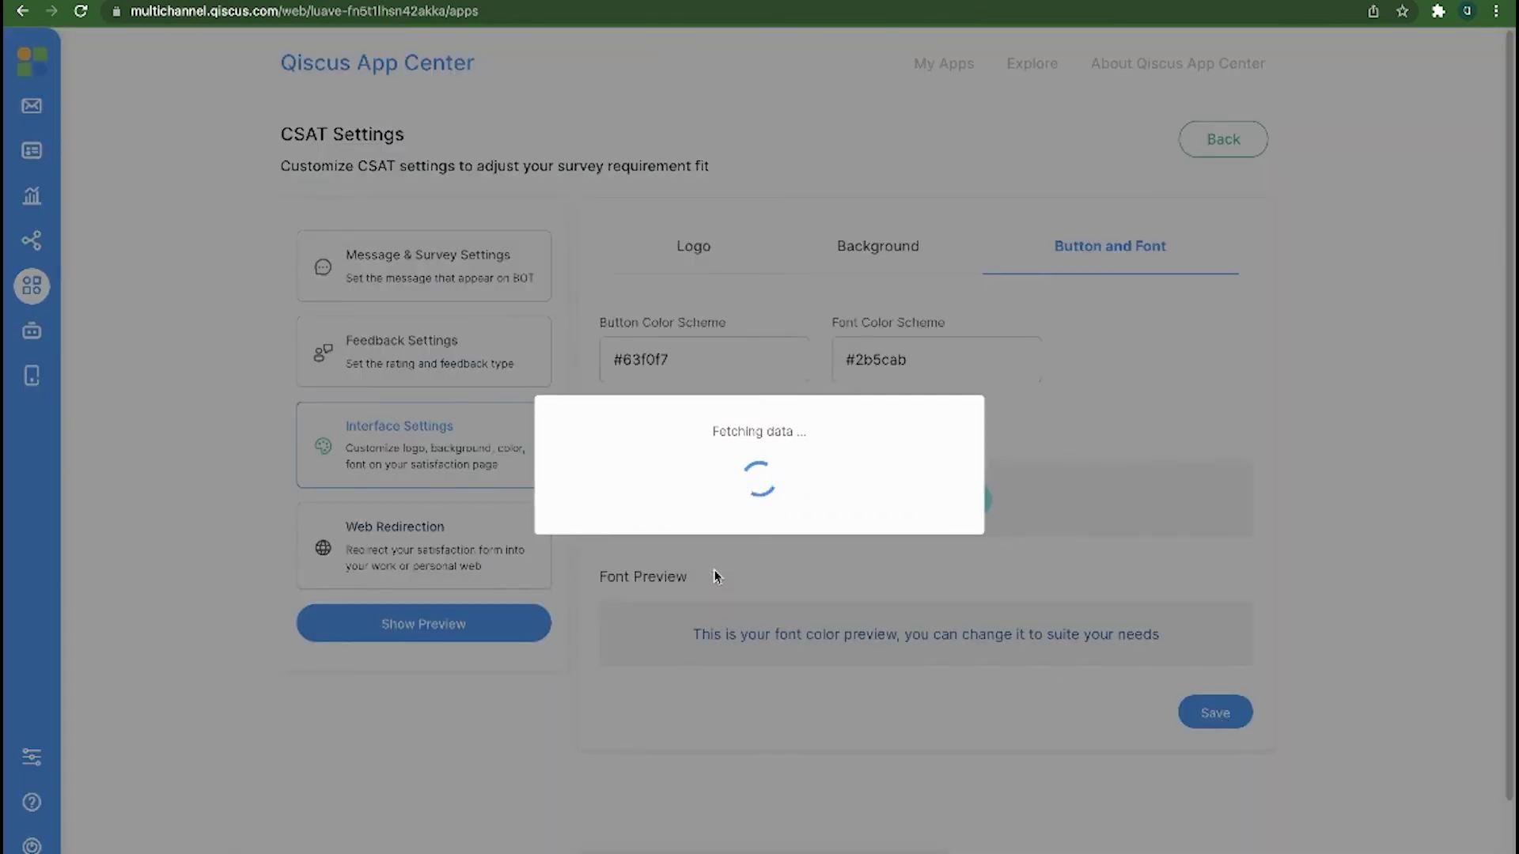
pyautogui.click(749, 557)
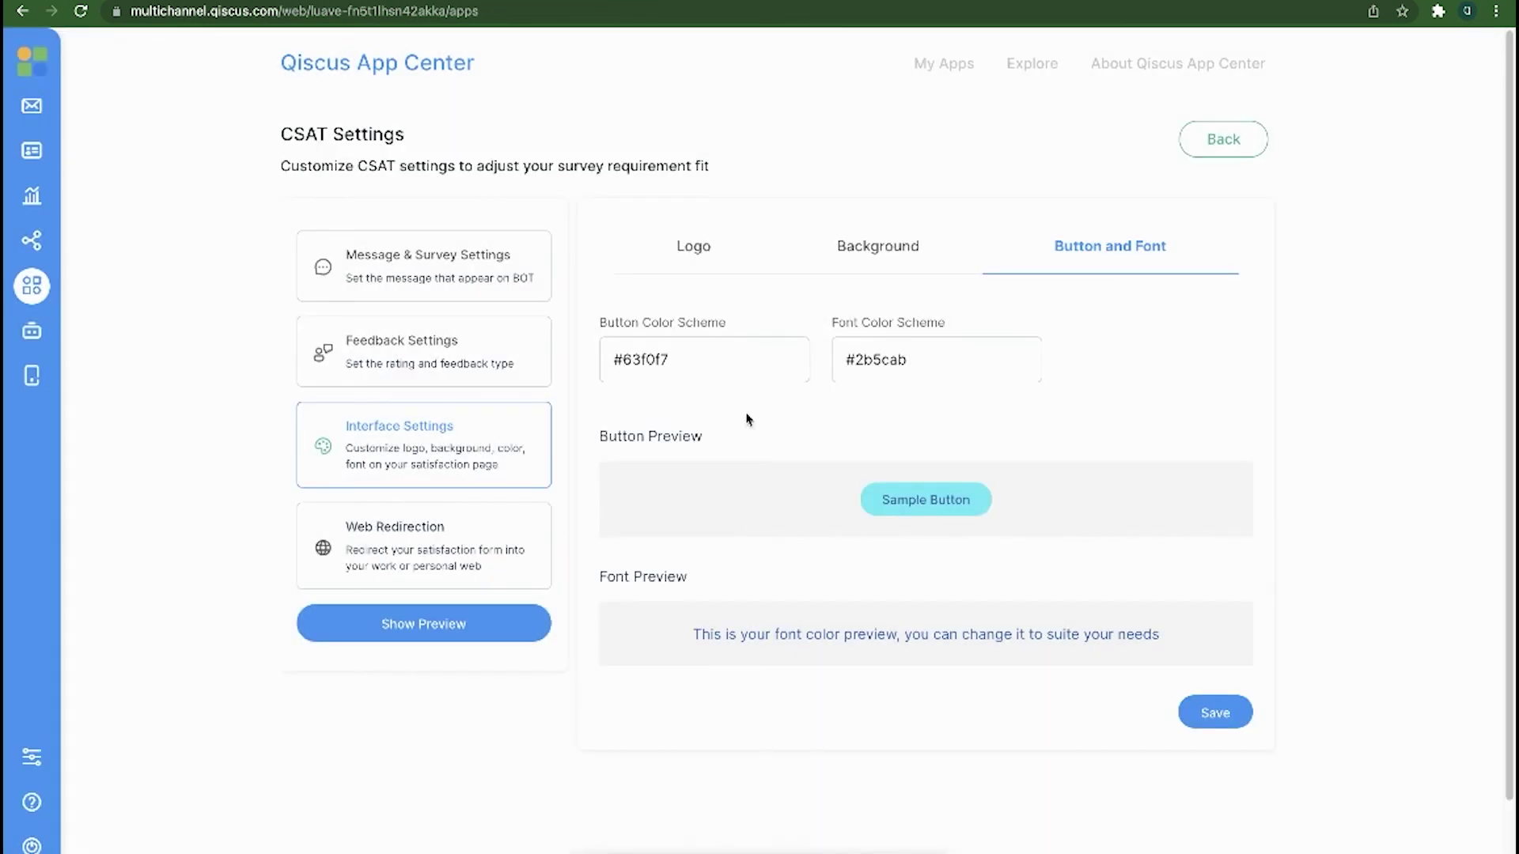
# - Preview the survey's logo, background and colors, submit it to check the closing page, and close the preview
pyautogui.click(426, 628)
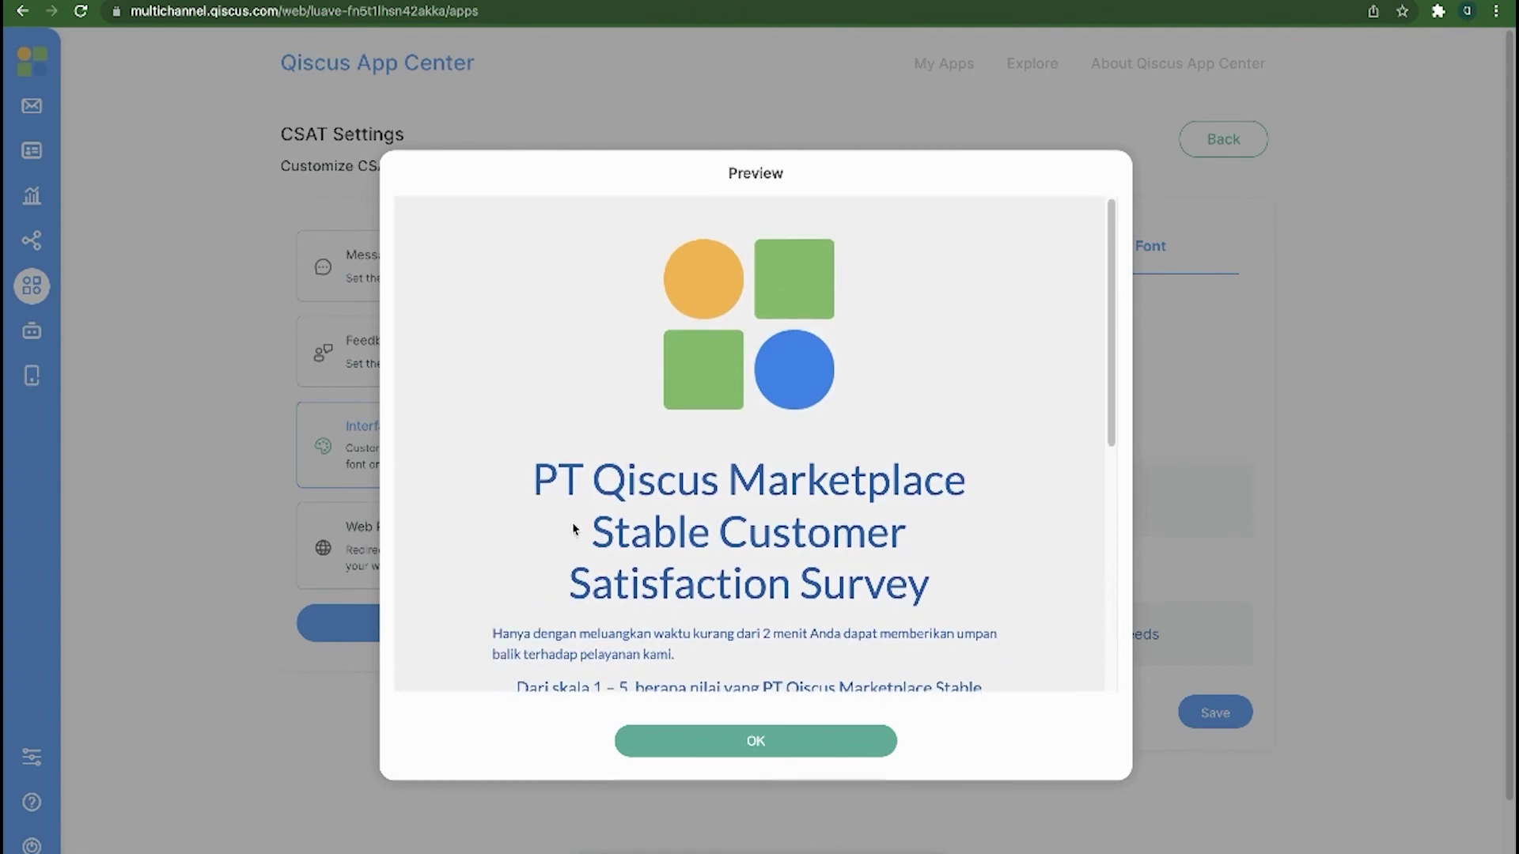
pyautogui.scroll(-6, 602, 498)
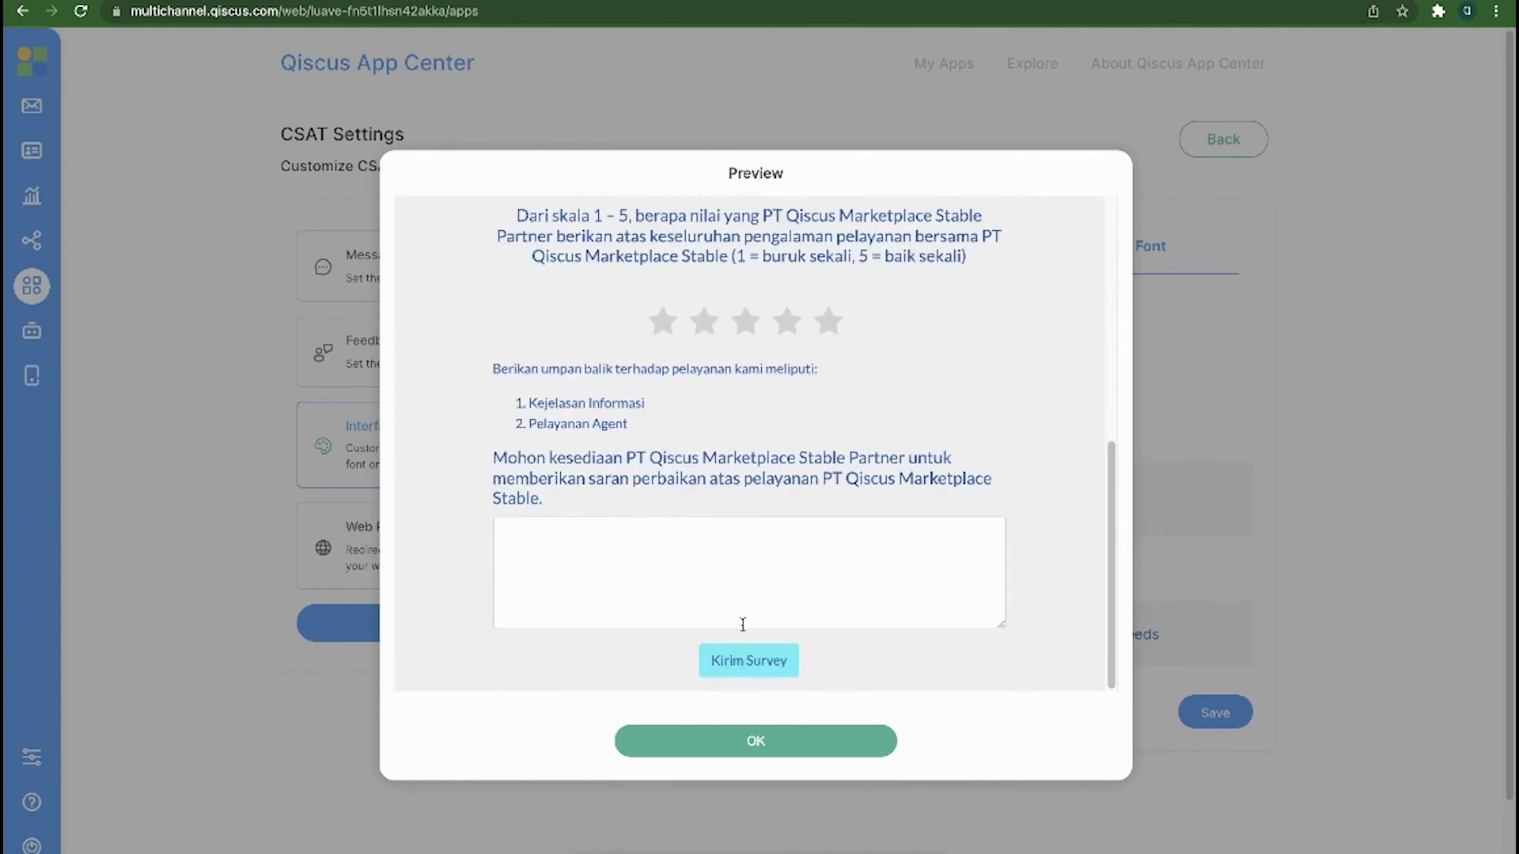
pyautogui.scroll(1, 723, 453)
pyautogui.scroll(5, 723, 453)
pyautogui.scroll(2, 467, 369)
pyautogui.scroll(-6, 761, 613)
pyautogui.click(762, 658)
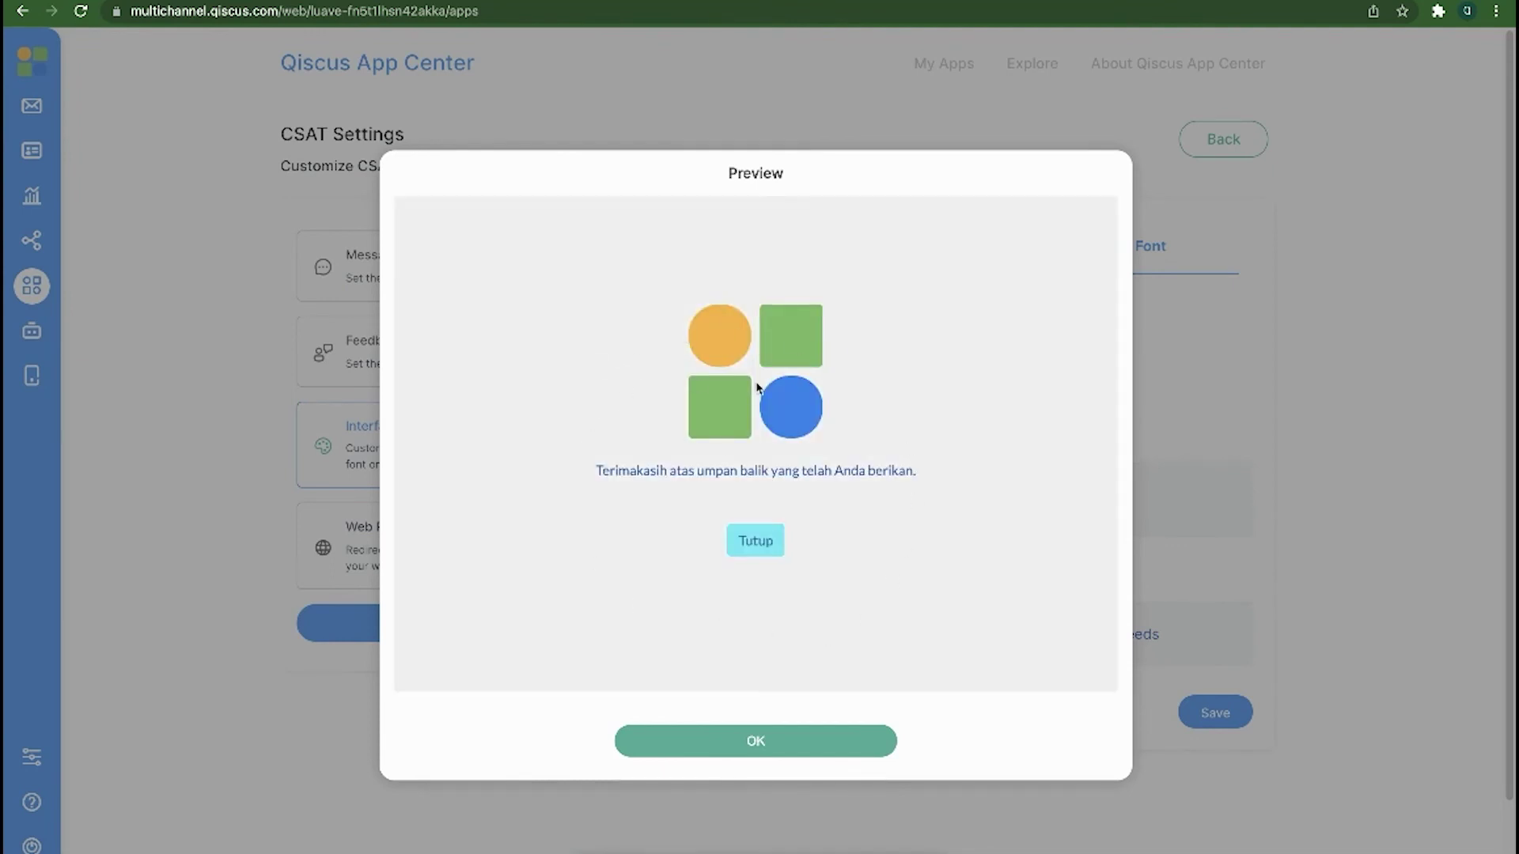
pyautogui.click(723, 751)
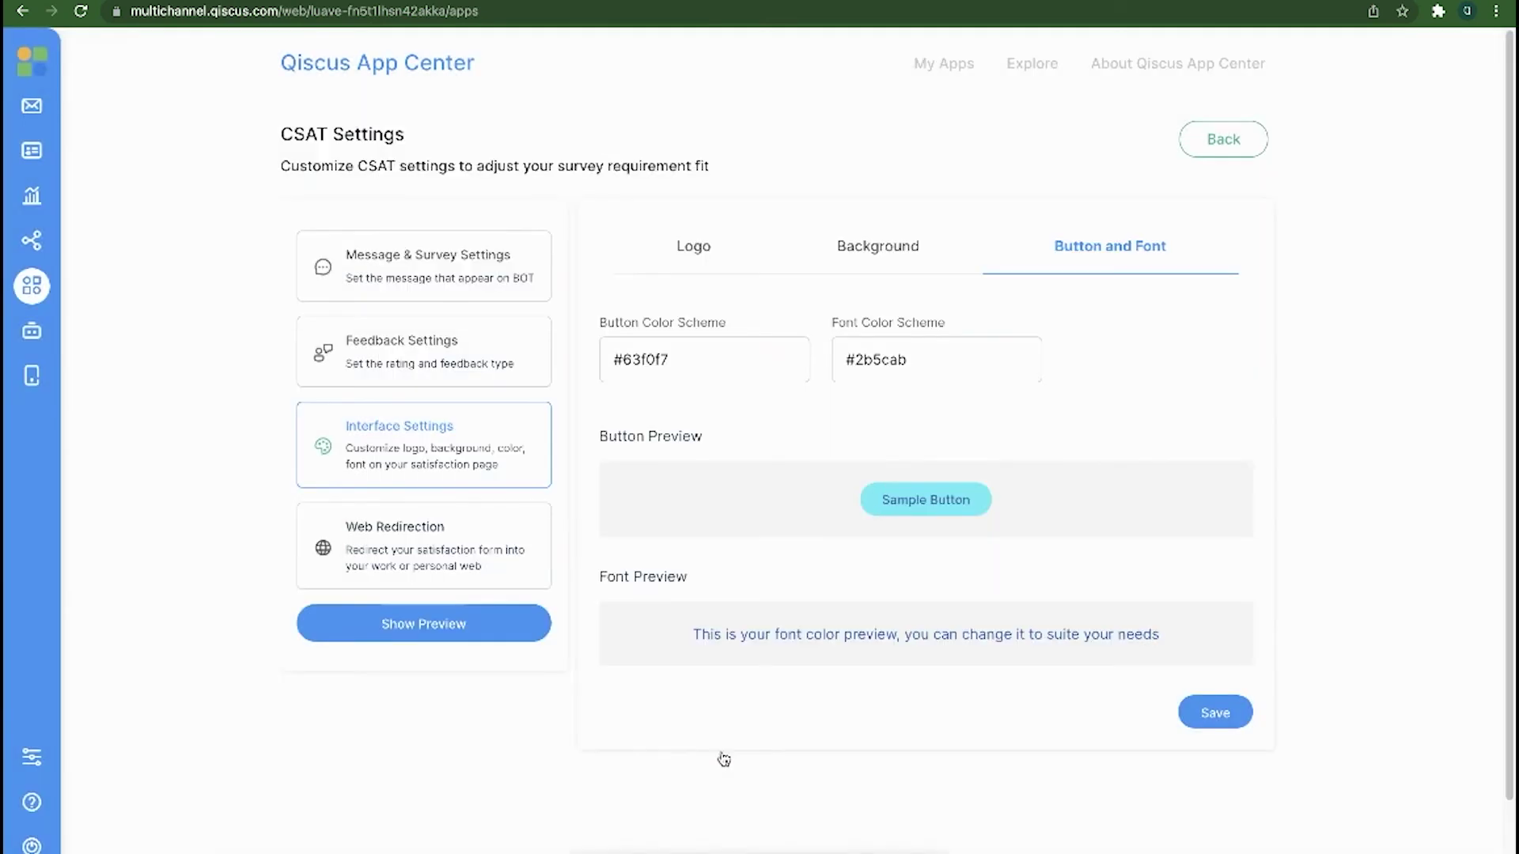
# - Open the web redirection settings, preview the survey, submit it and follow its closing page to check the current redirect, and close the preview
pyautogui.click(467, 567)
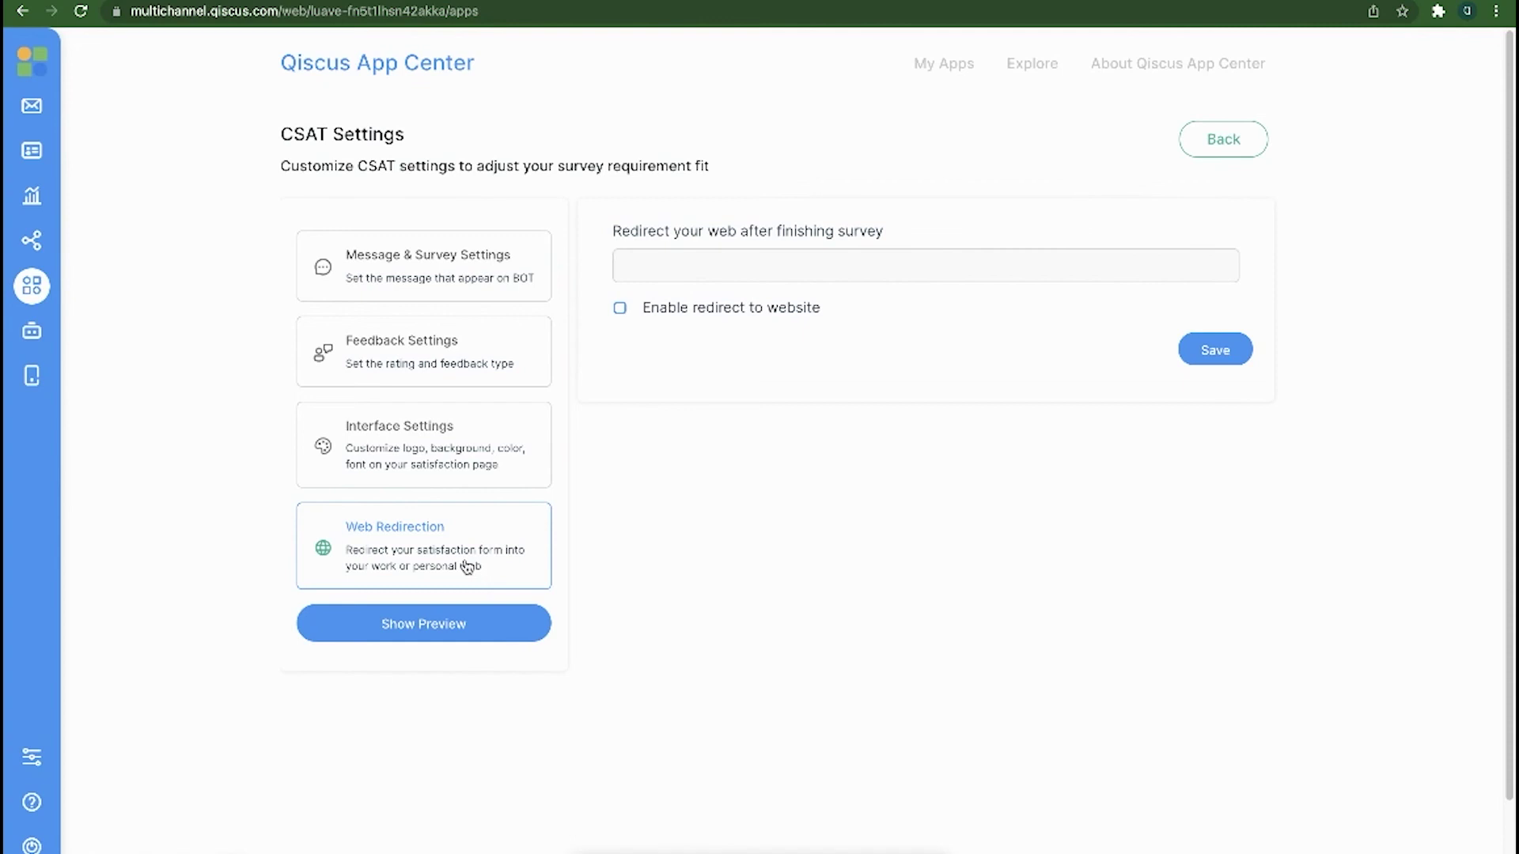
pyautogui.click(452, 627)
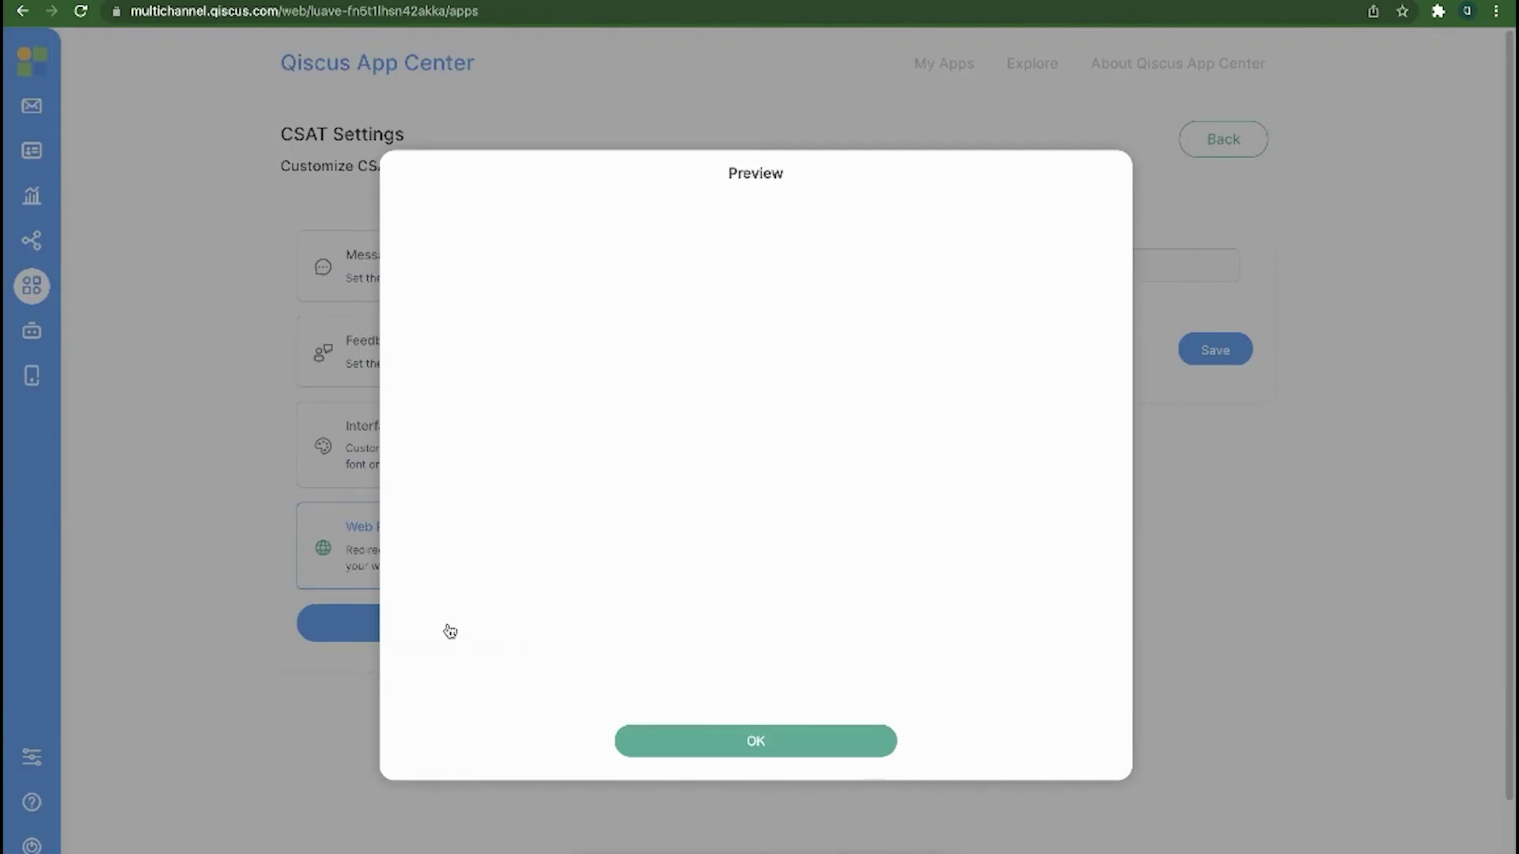
pyautogui.scroll(-5, 942, 593)
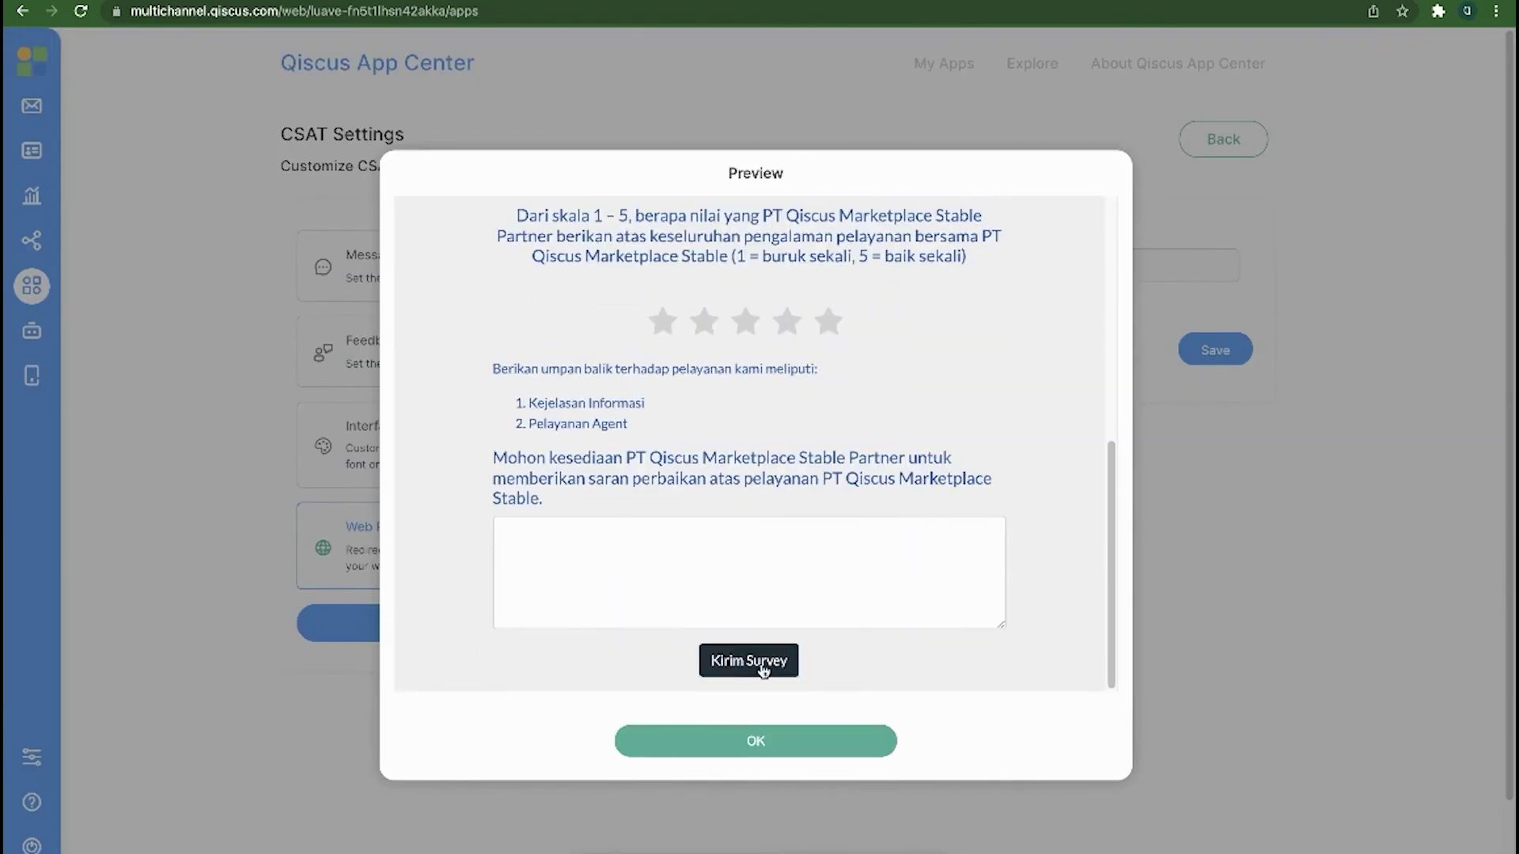
pyautogui.click(763, 669)
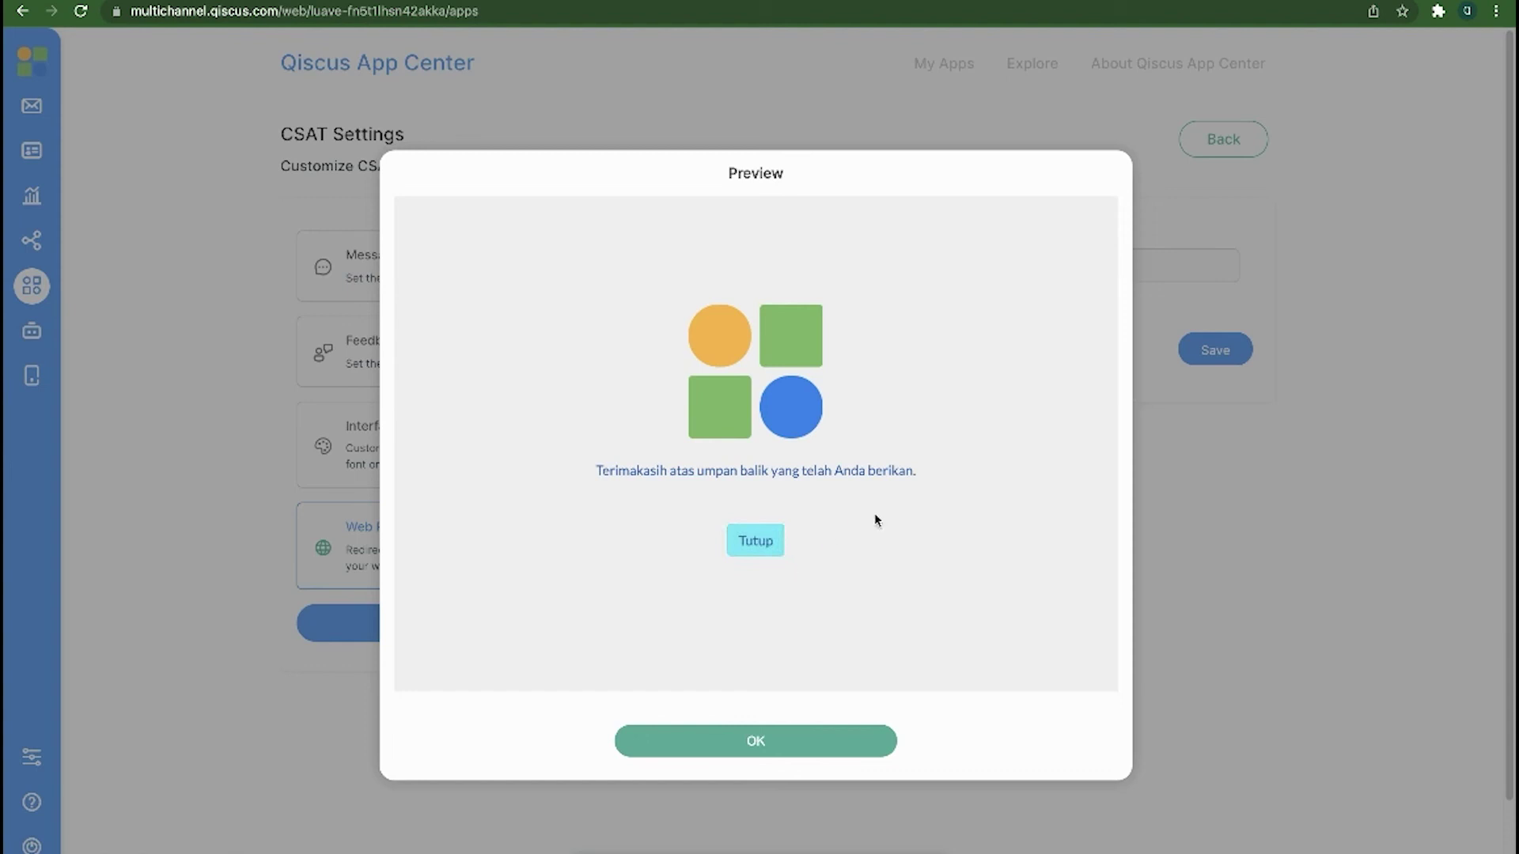
pyautogui.click(753, 539)
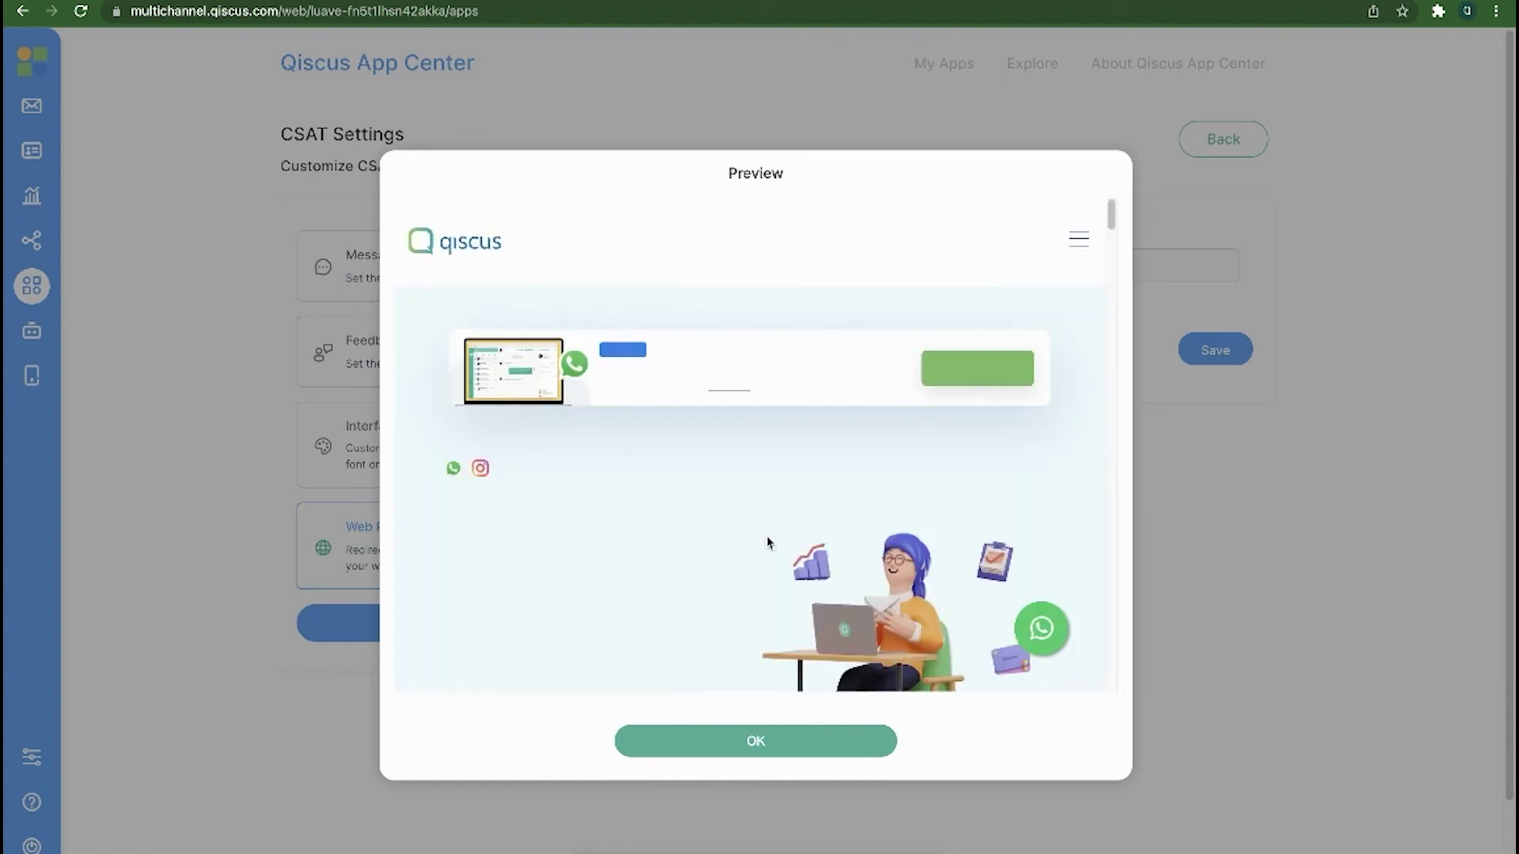
pyautogui.click(724, 747)
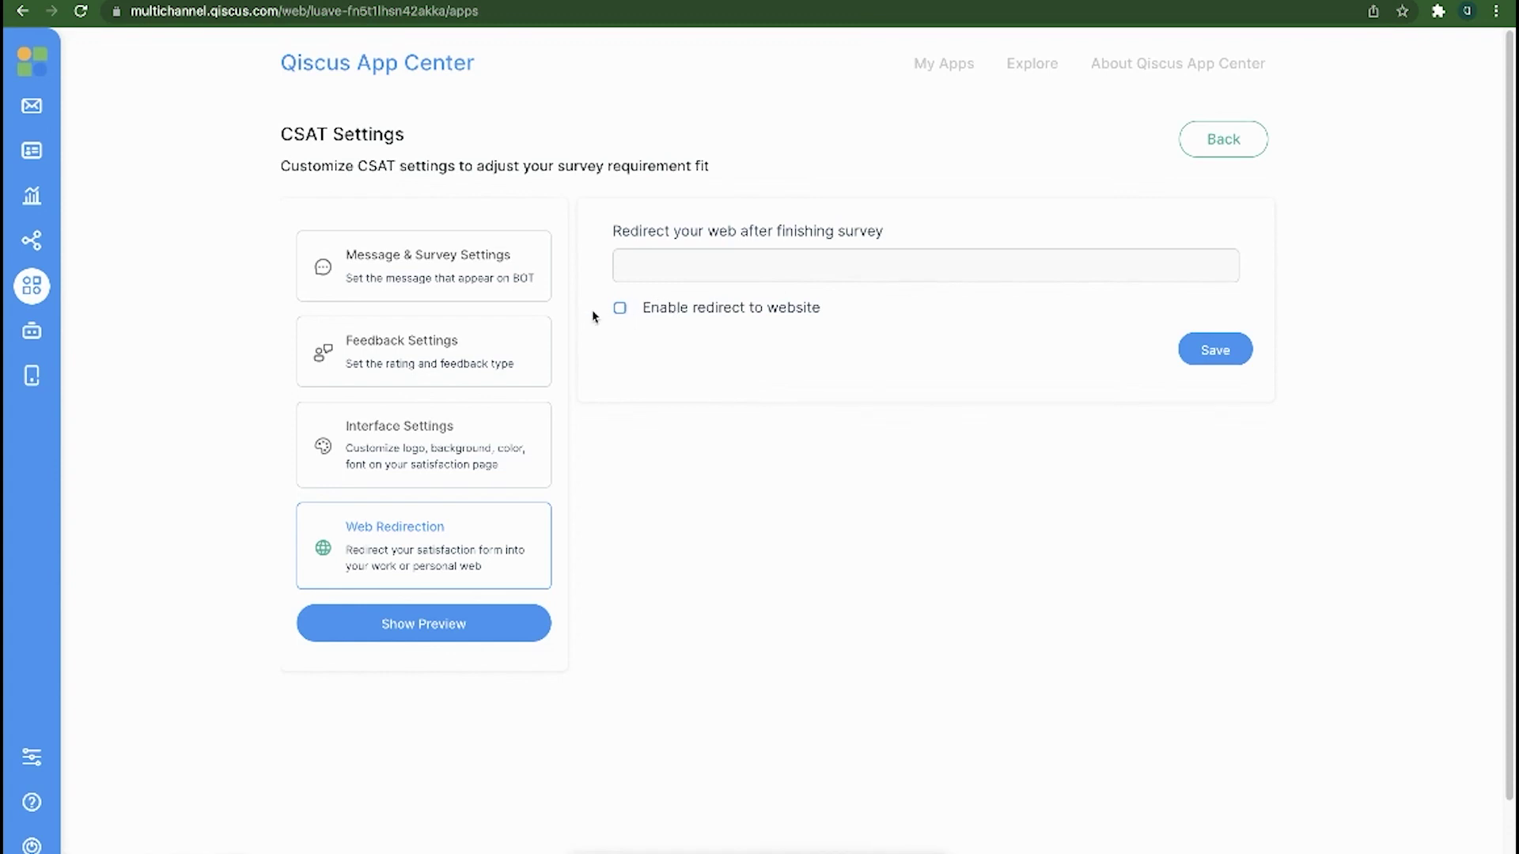
pyautogui.click(649, 273)
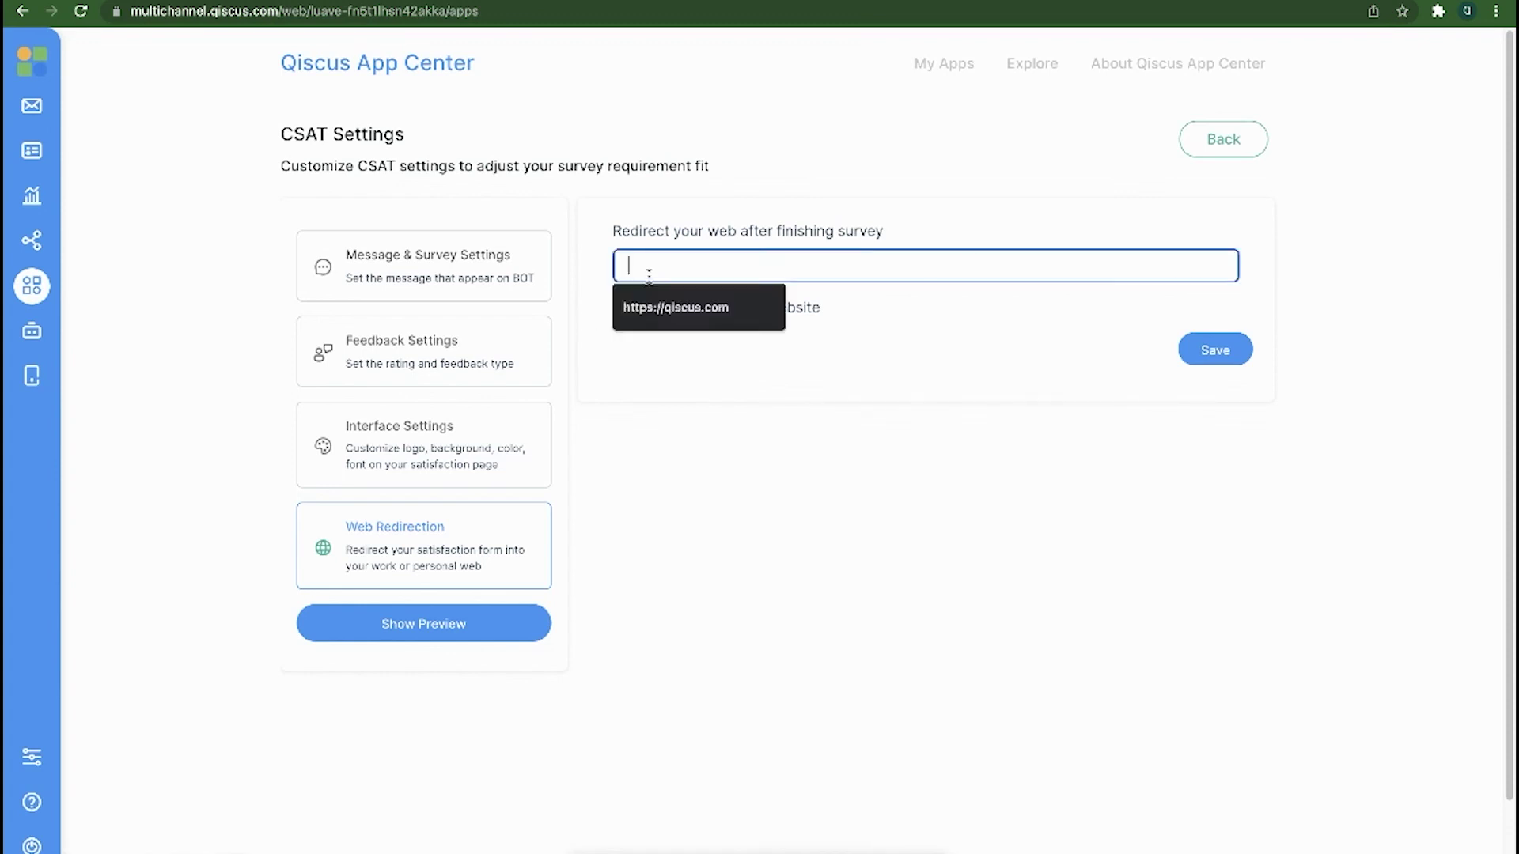
pyautogui.write('https://google.com')
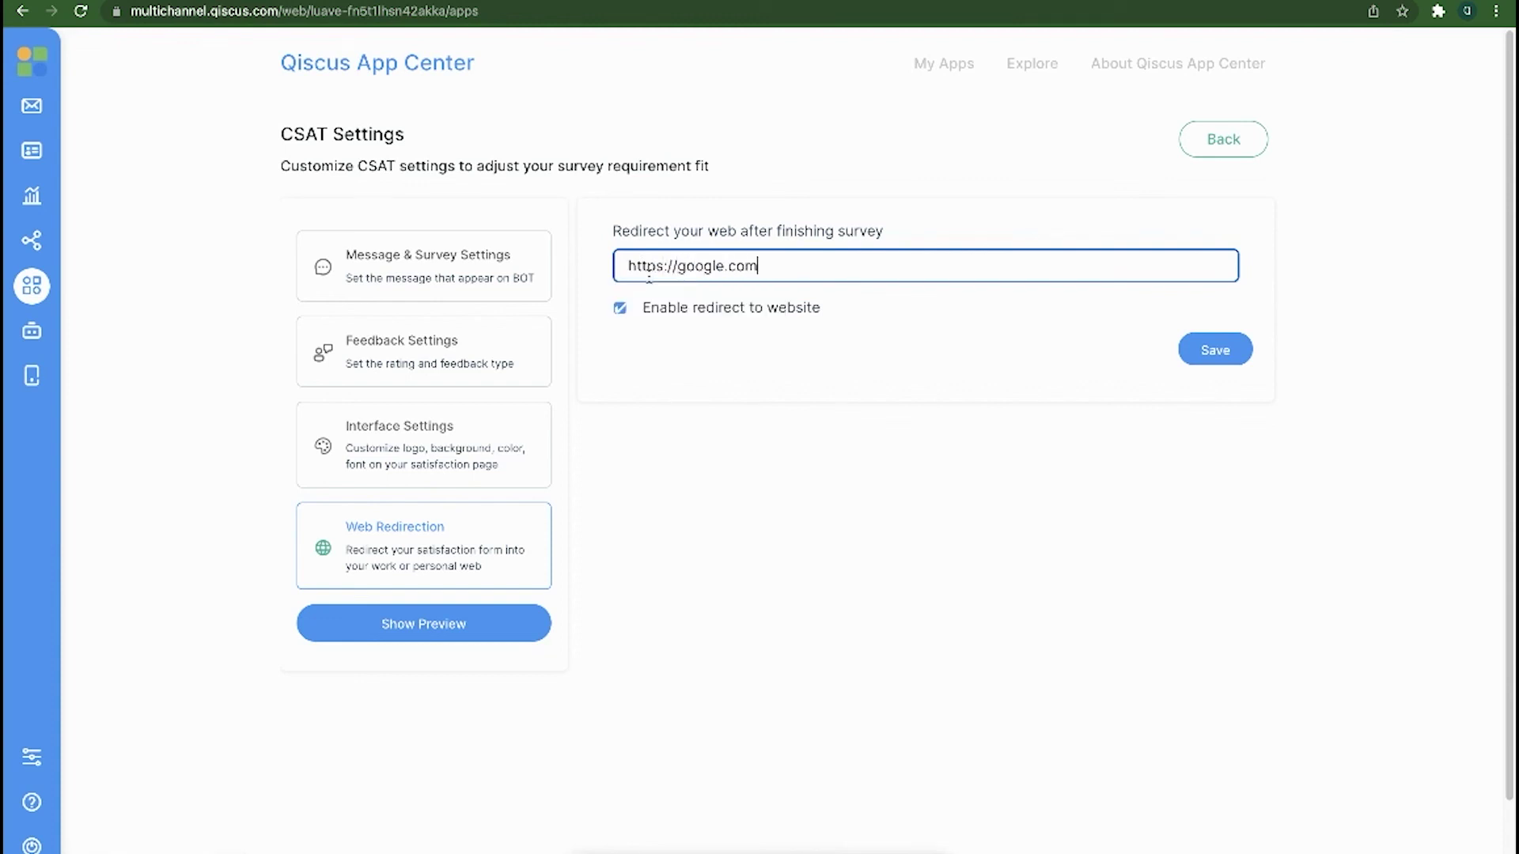
pyautogui.click(1215, 358)
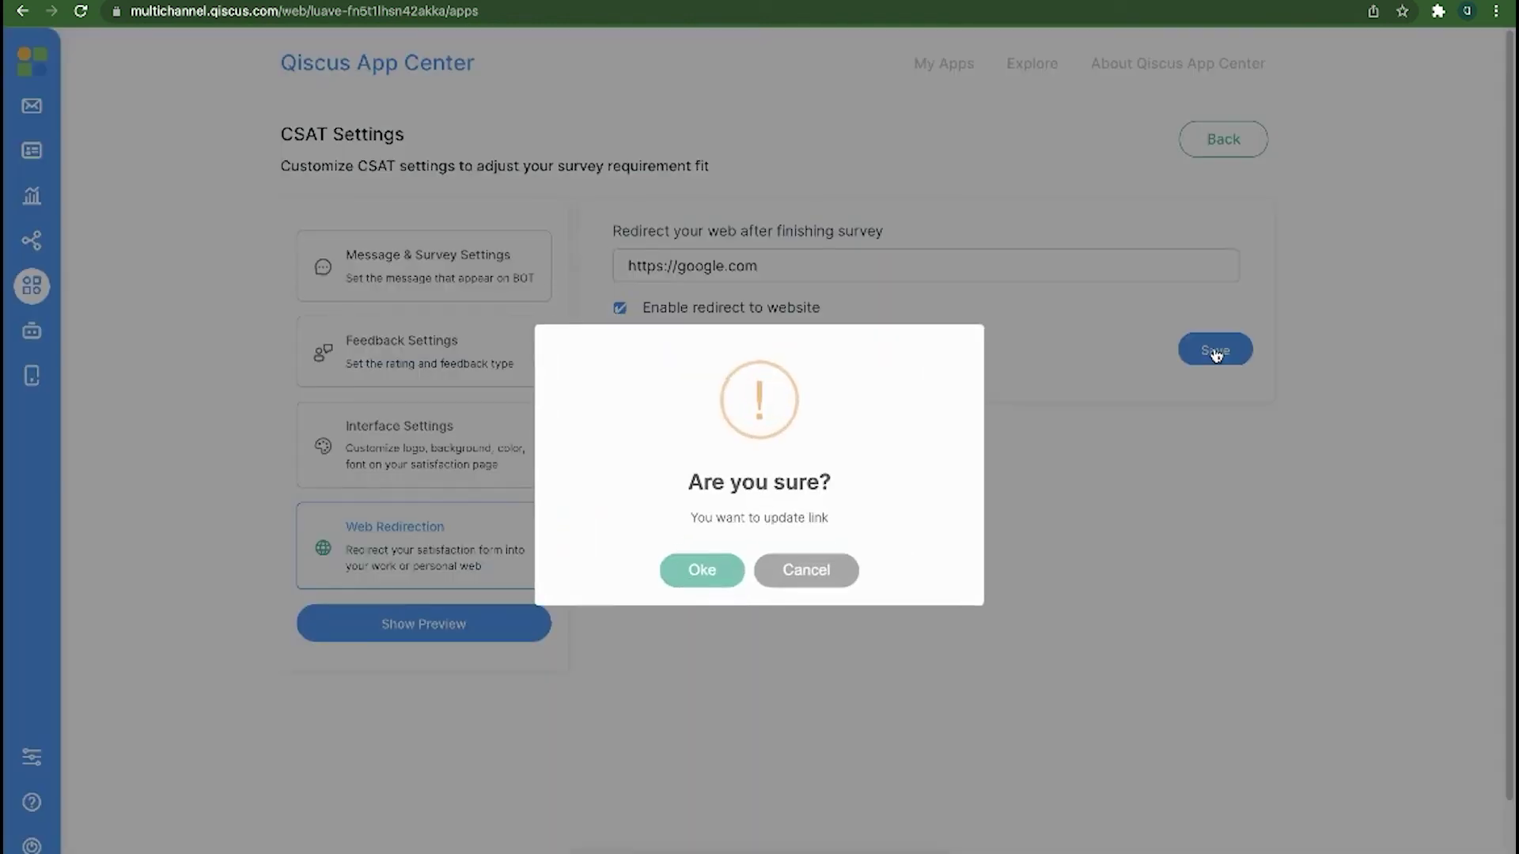
pyautogui.click(741, 567)
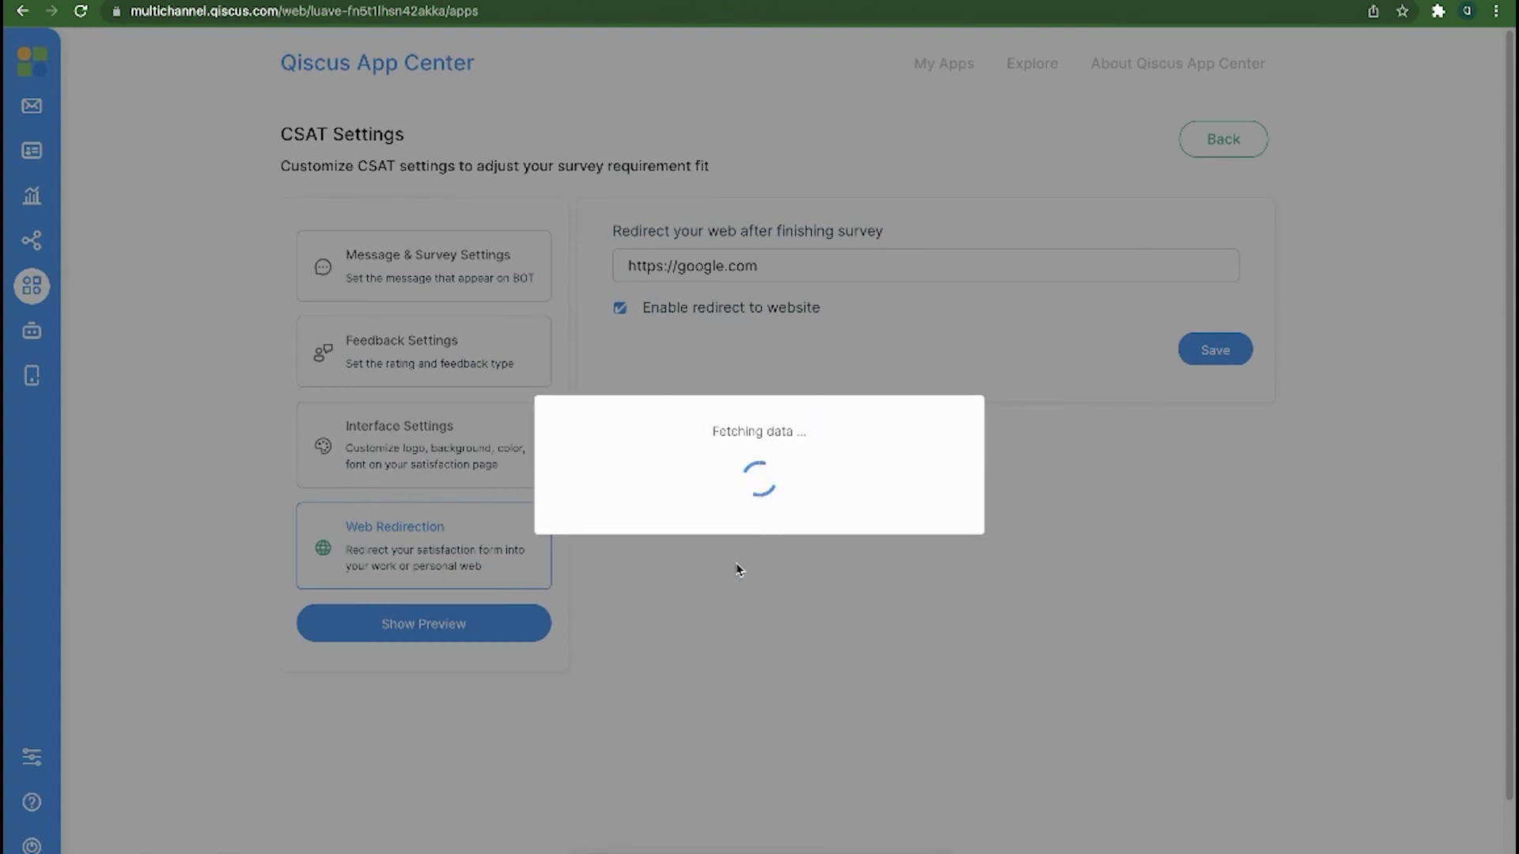
pyautogui.click(741, 564)
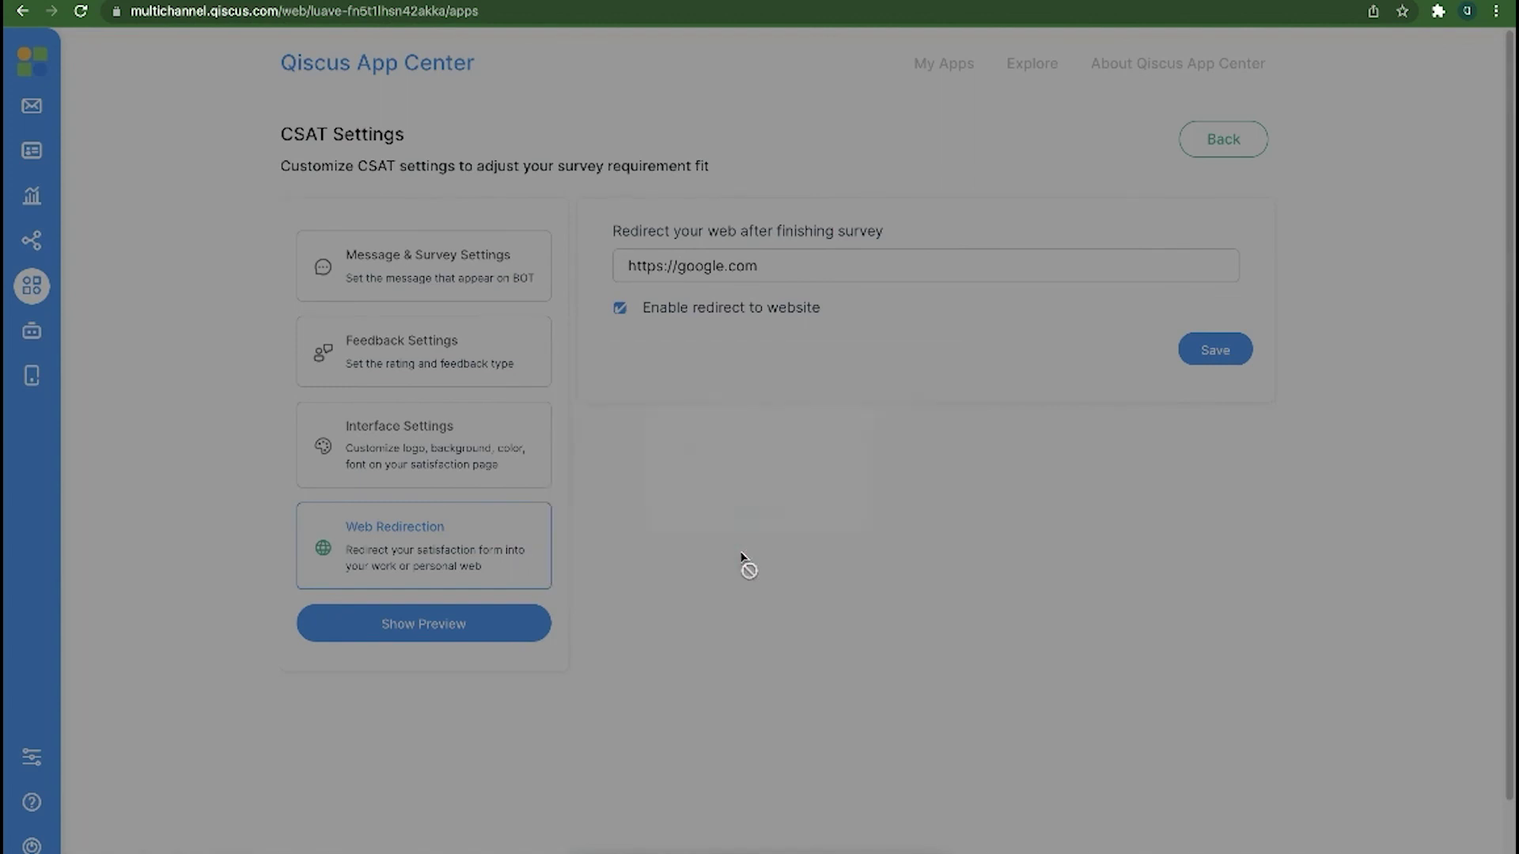
# - Preview the survey again, submit it and leave its closing page to test the new redirect, and close the preview
pyautogui.click(397, 633)
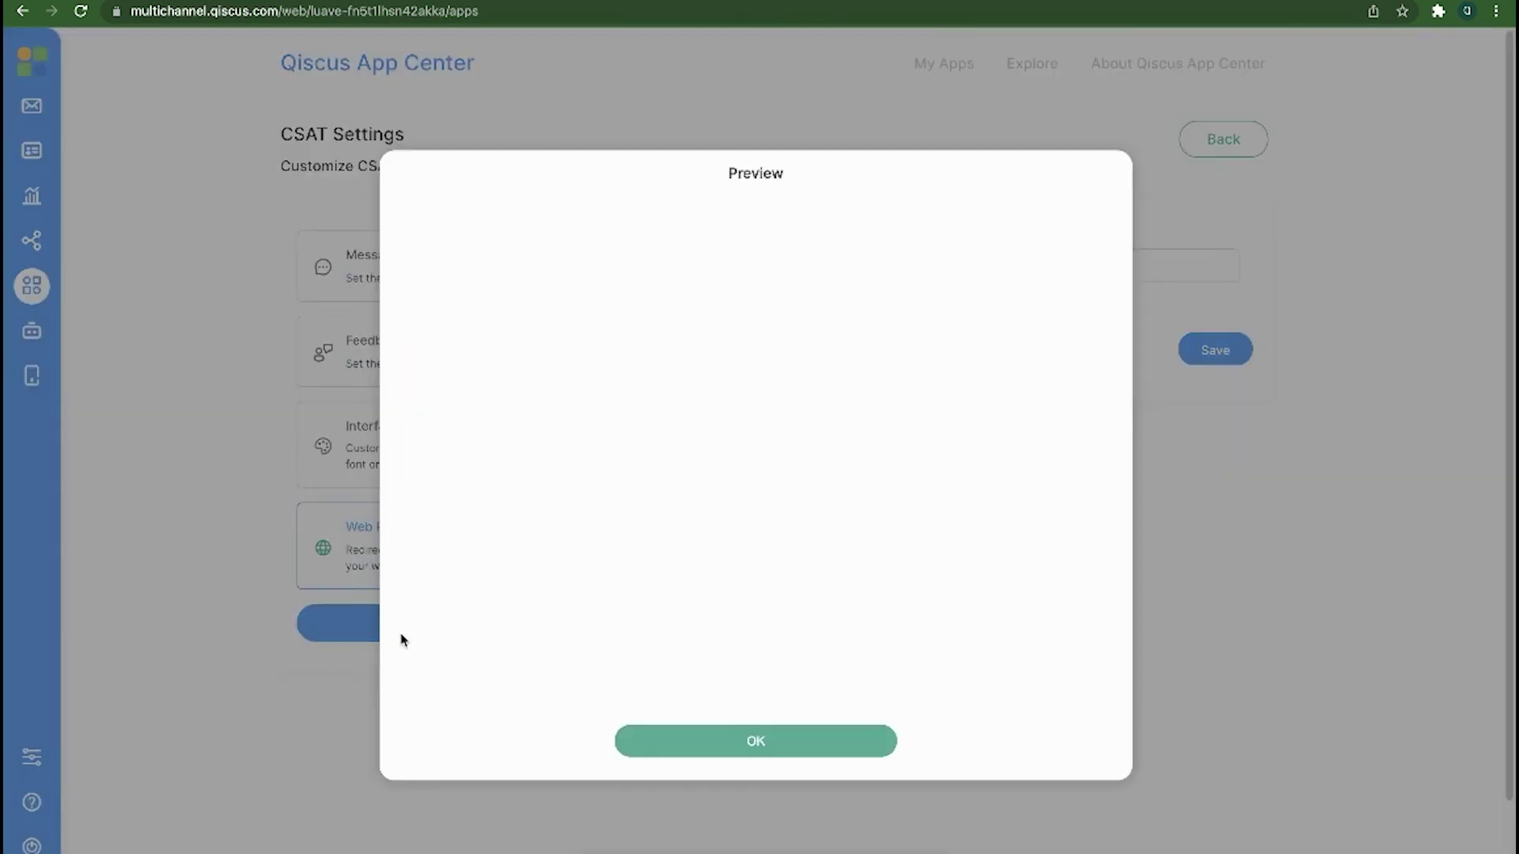
pyautogui.scroll(-10, 785, 653)
pyautogui.click(773, 660)
pyautogui.click(779, 551)
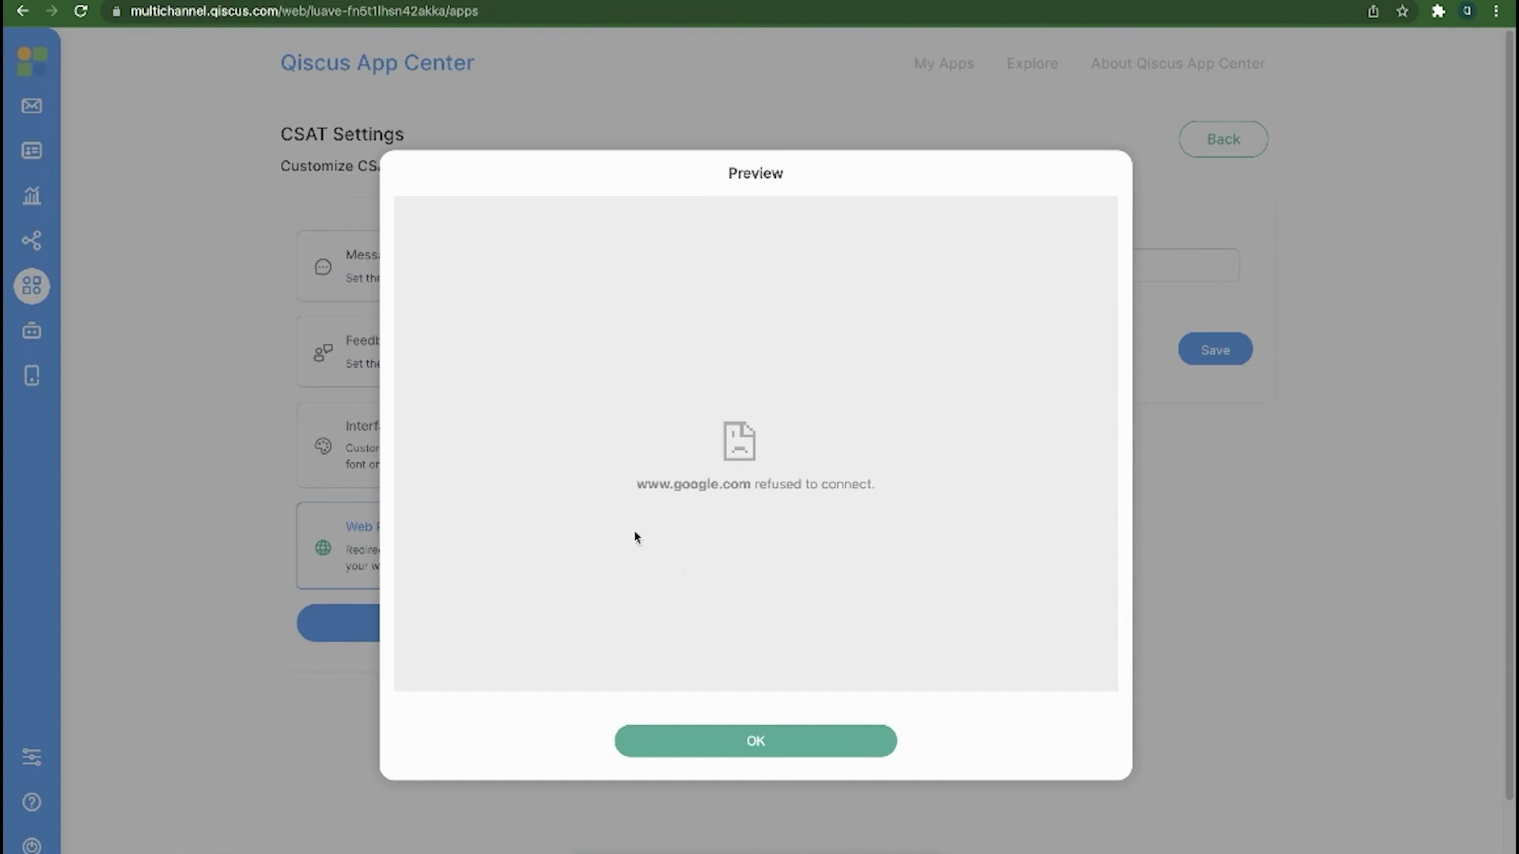
pyautogui.click(726, 750)
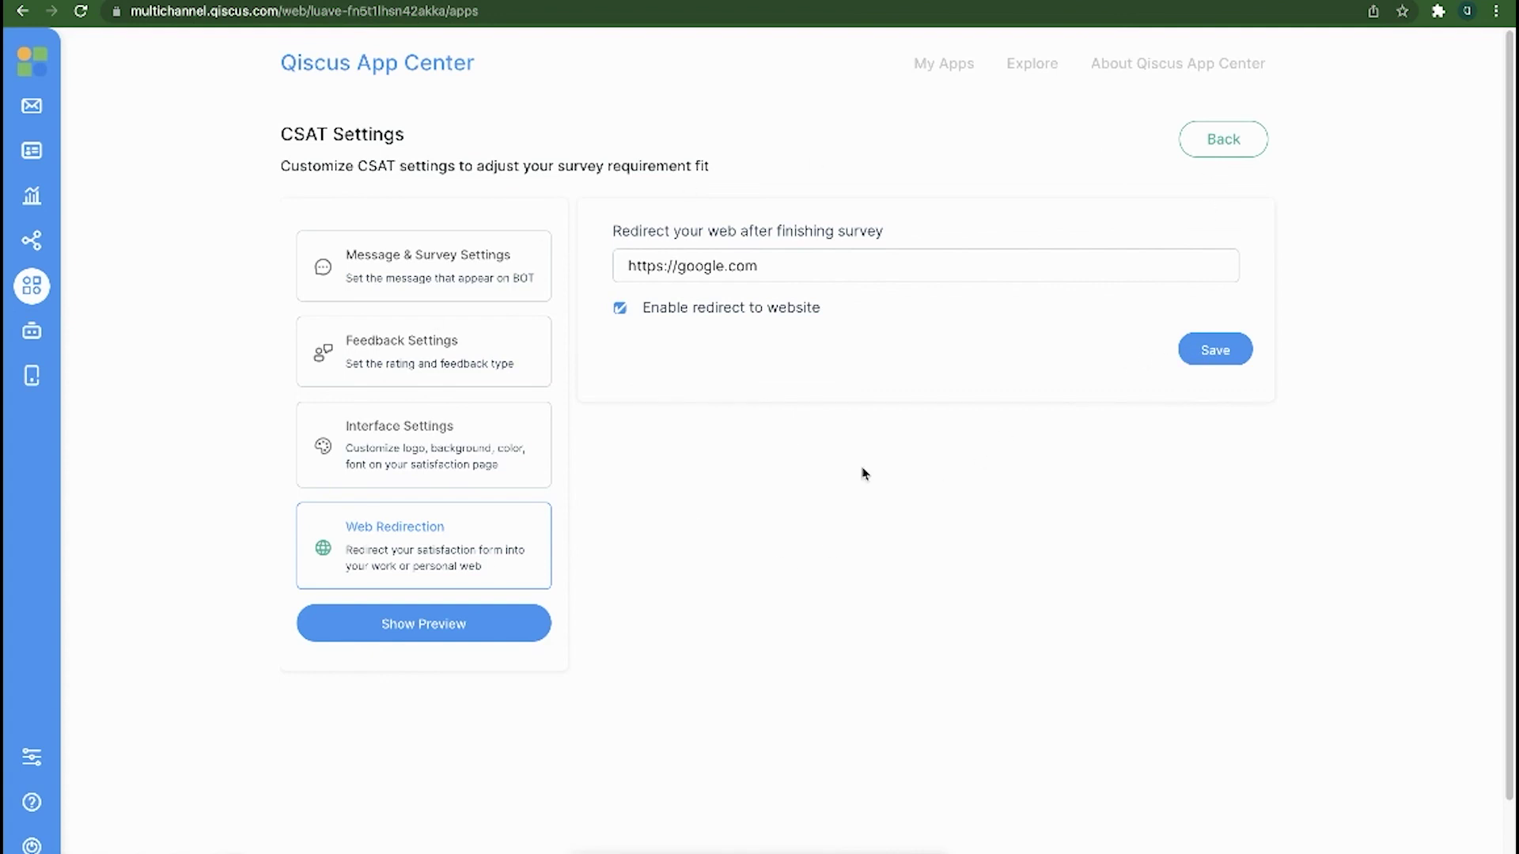
# - Leave the CSAT settings and open the existing Qiscus widget's settings in the channel integrations, at its design preview
pyautogui.click(1232, 143)
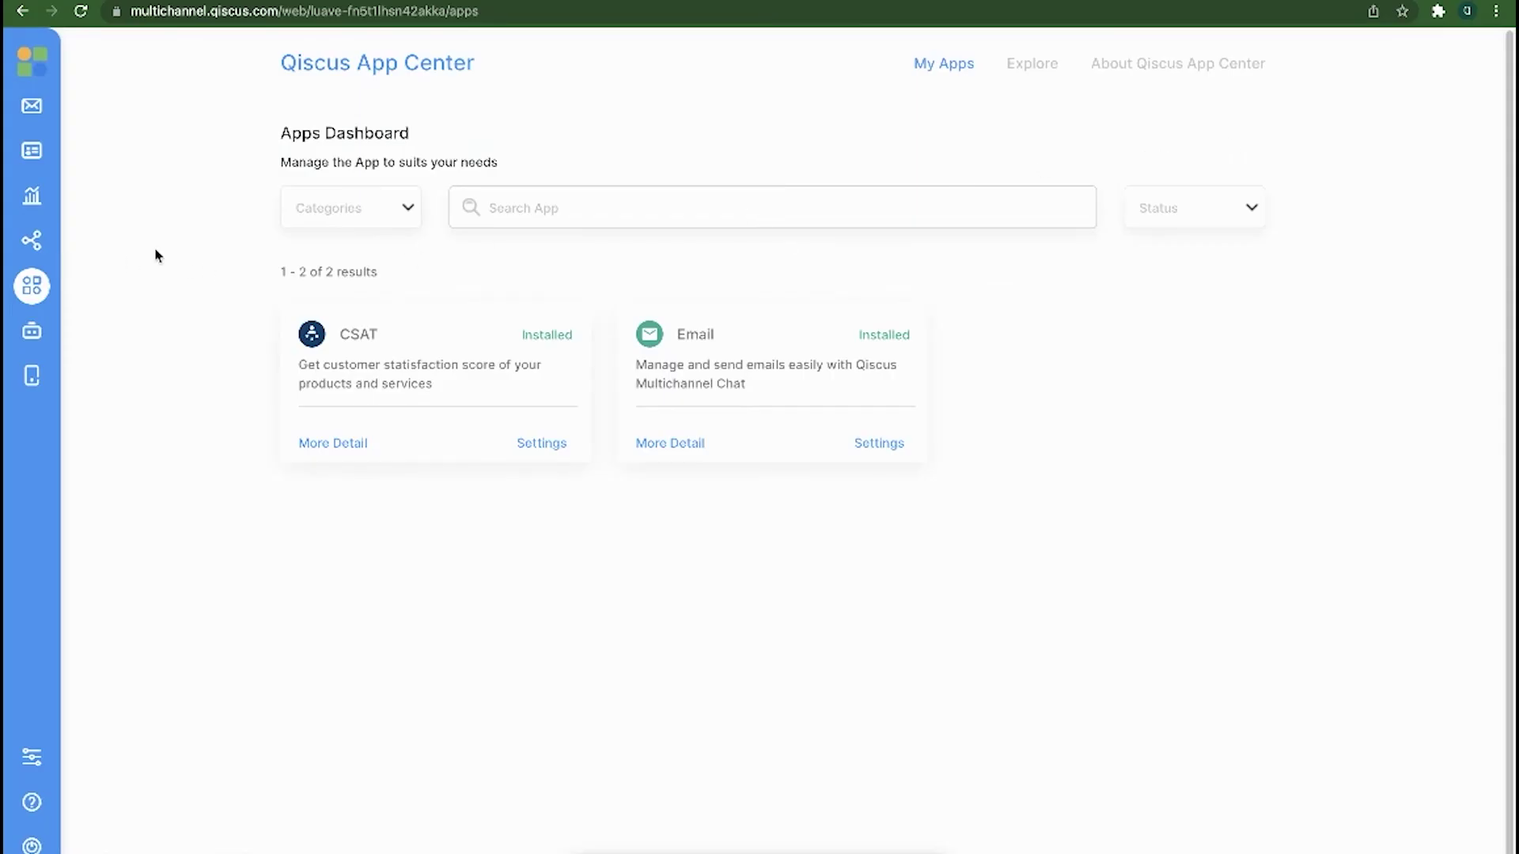
pyautogui.click(30, 247)
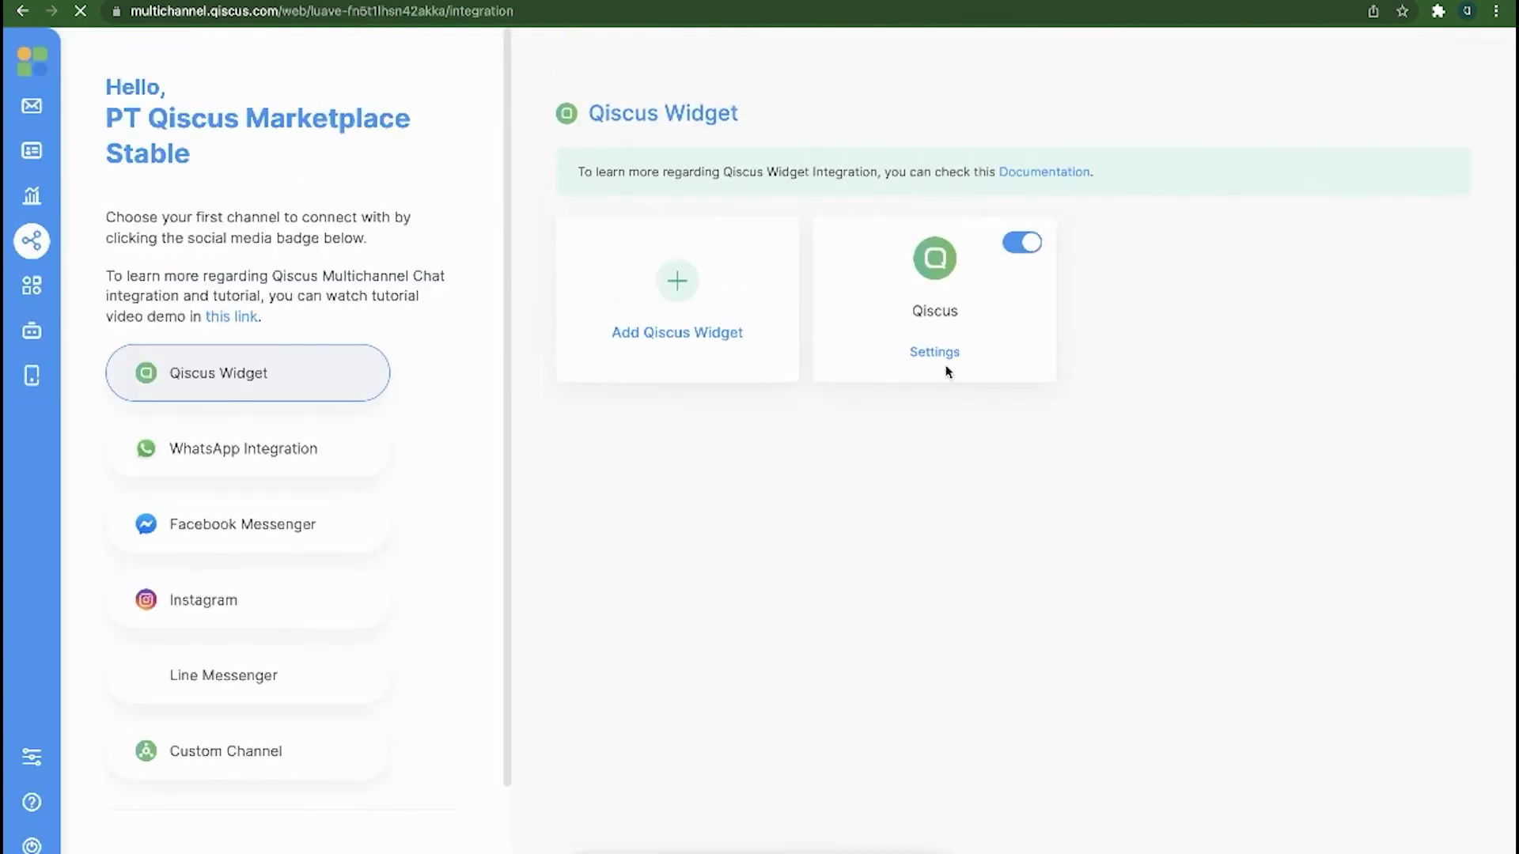
pyautogui.click(947, 360)
pyautogui.scroll(-8, 1248, 614)
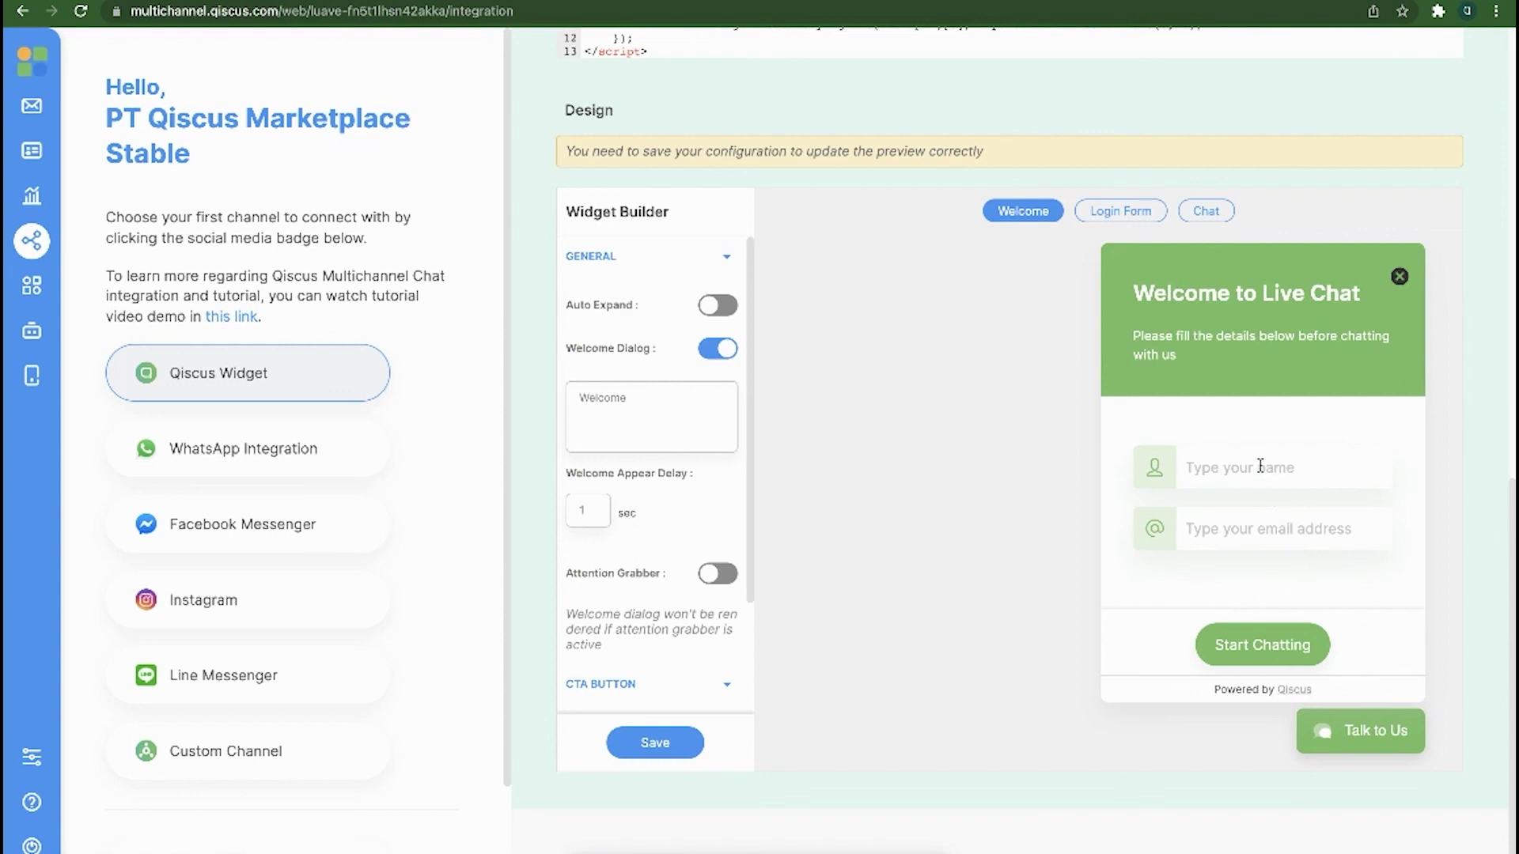
# - Start a live chat in the widget preview as Test CSAT with a test e-mail address and send "Hi Qiscus"
pyautogui.write('Ttest@csat')
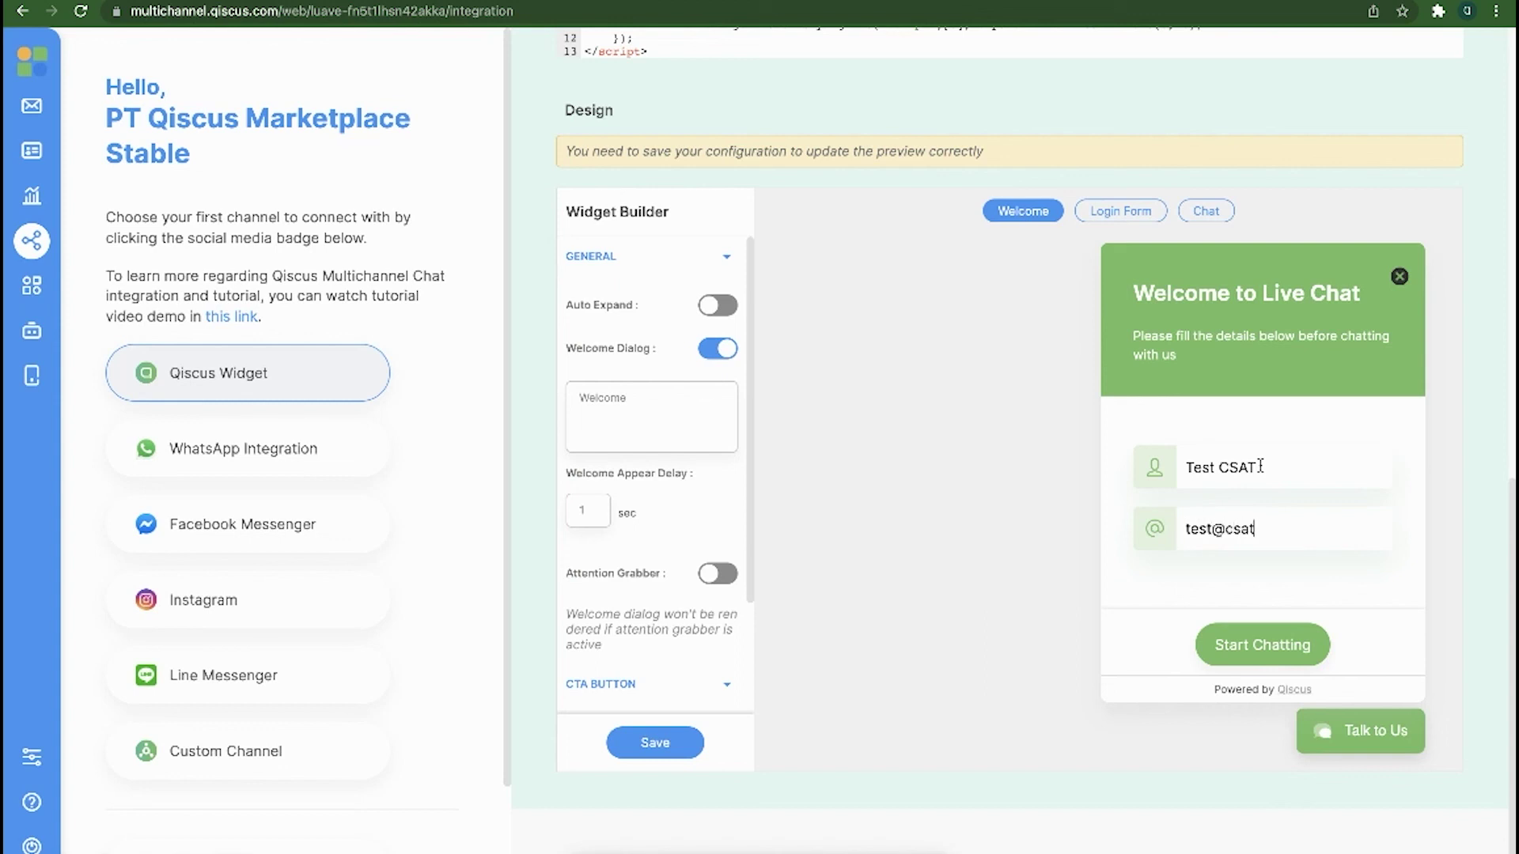
pyautogui.write('lcoom')
pyautogui.click(1296, 644)
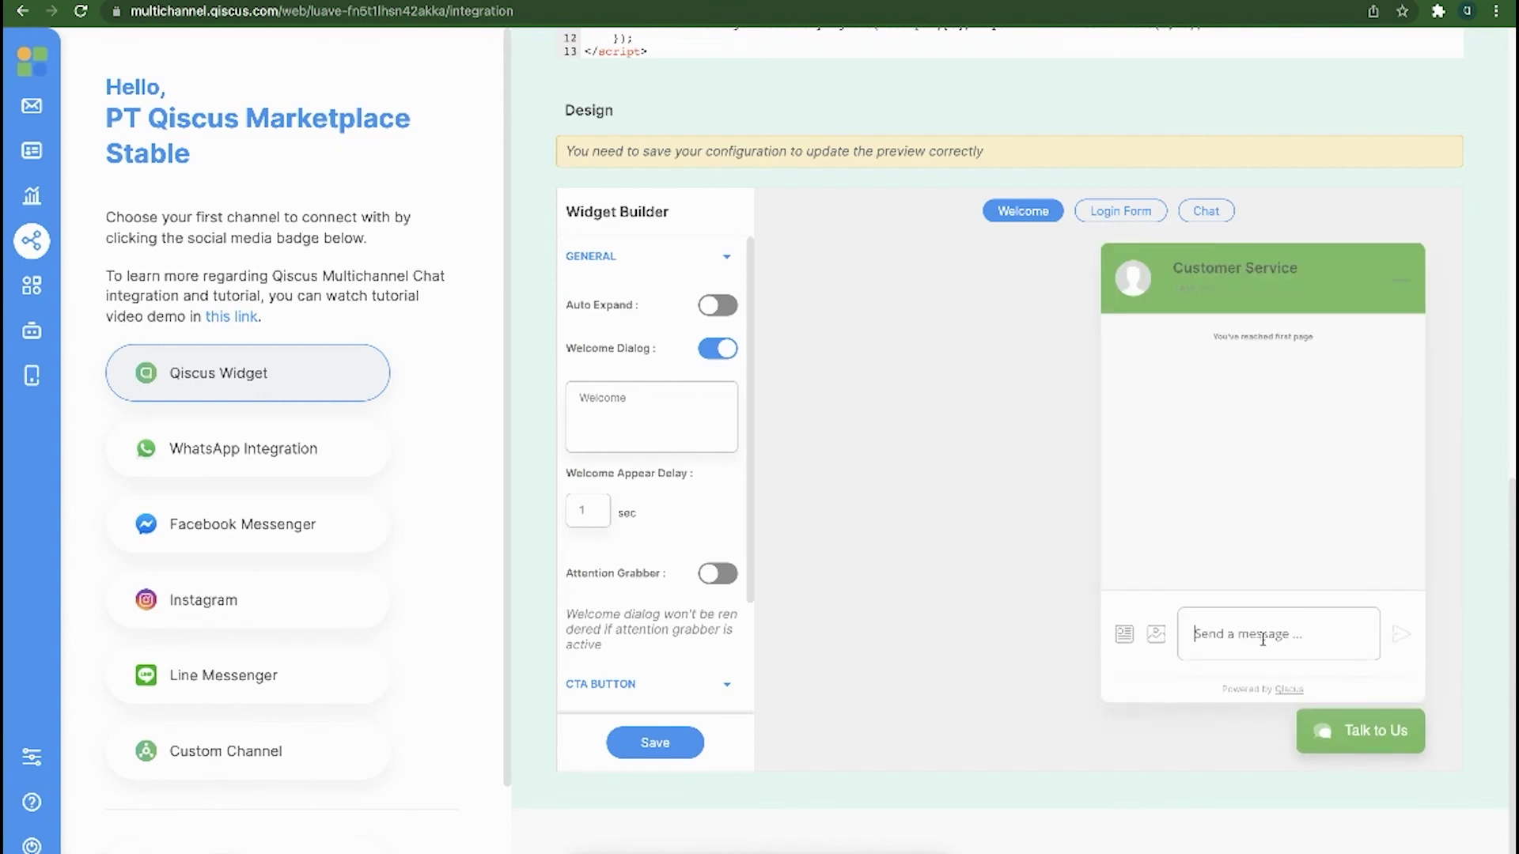
pyautogui.write('Hi Qiscus')
pyautogui.press('Return')
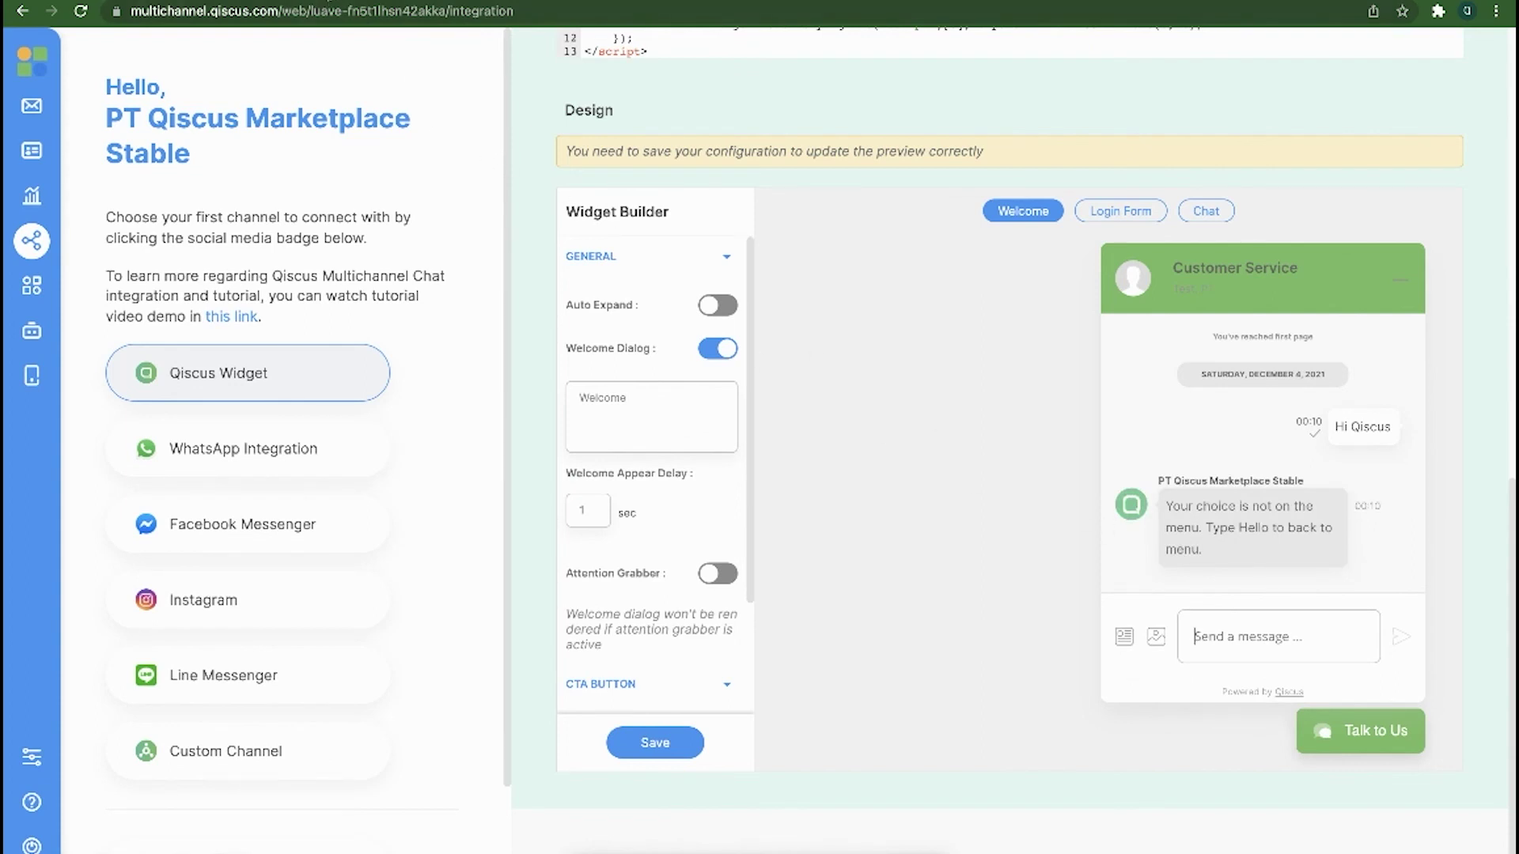
# - Open the Test CSAT conversation in the inbox and mark it as resolved without notes, confirming the change
pyautogui.click(32, 105)
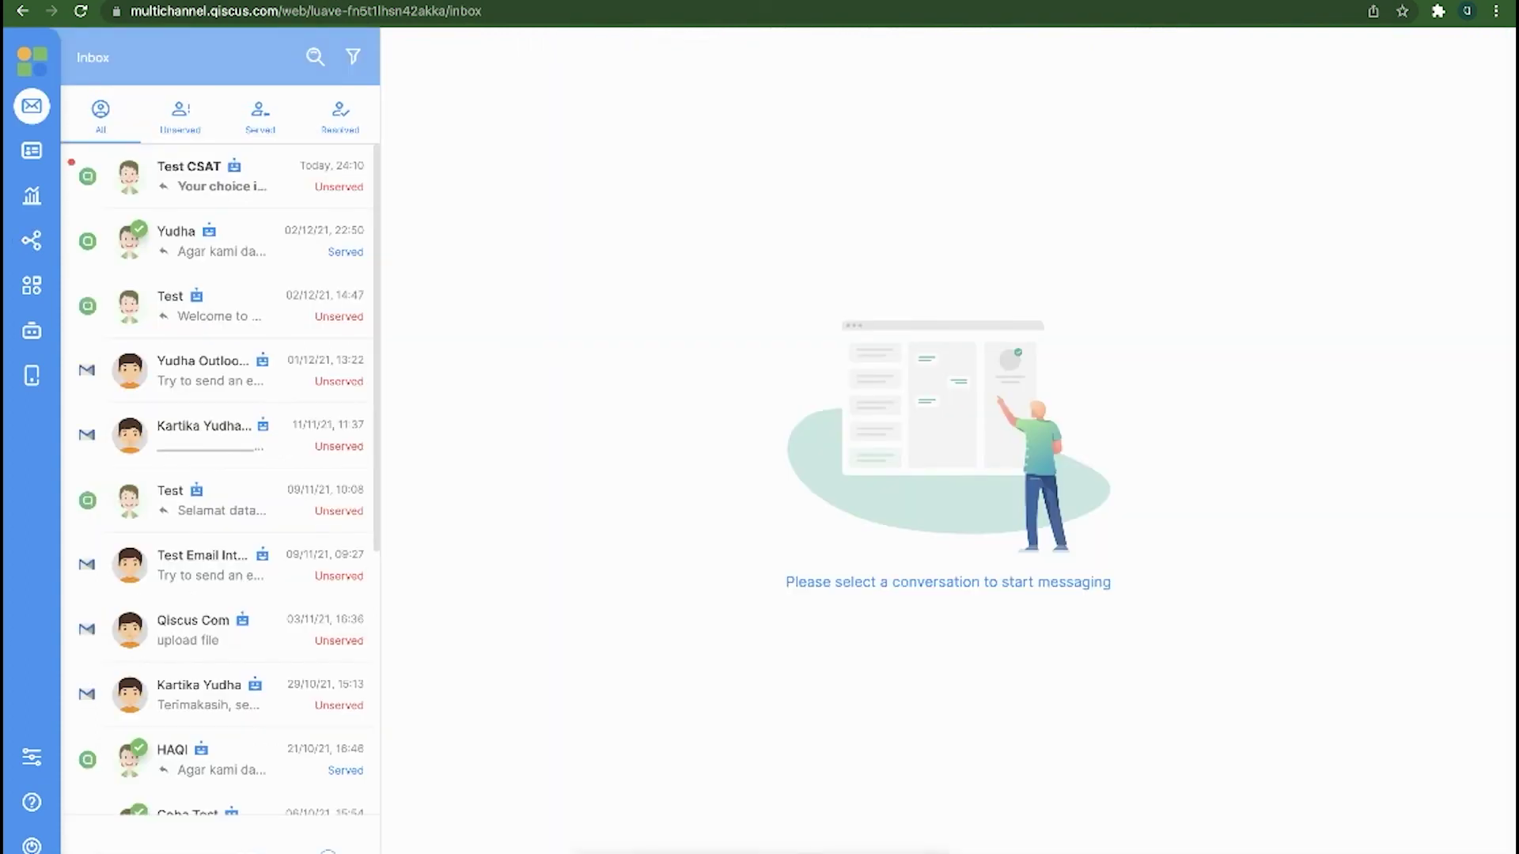
pyautogui.click(254, 183)
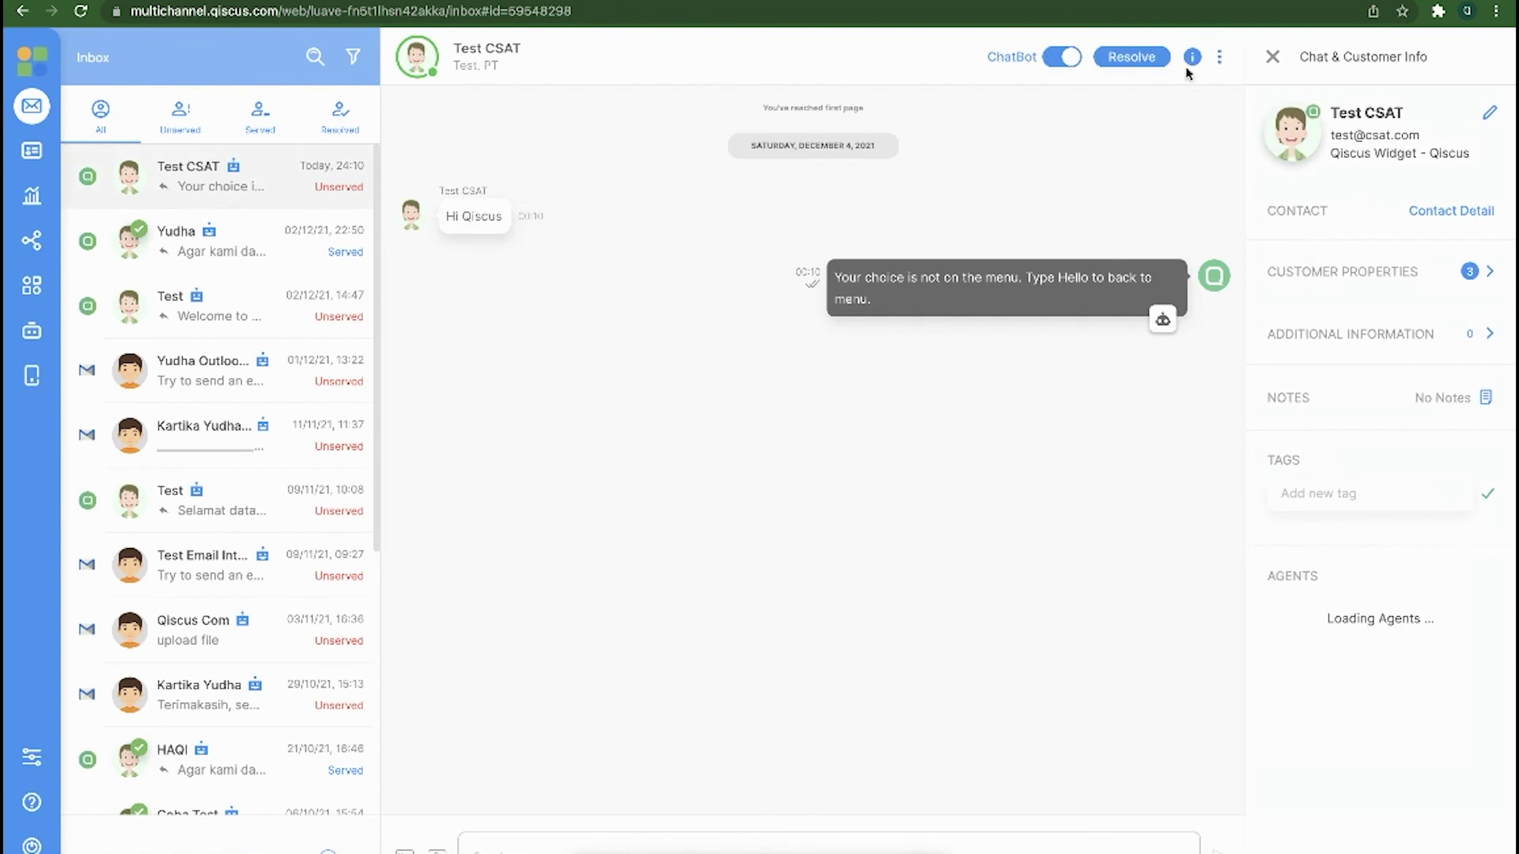
pyautogui.click(1146, 60)
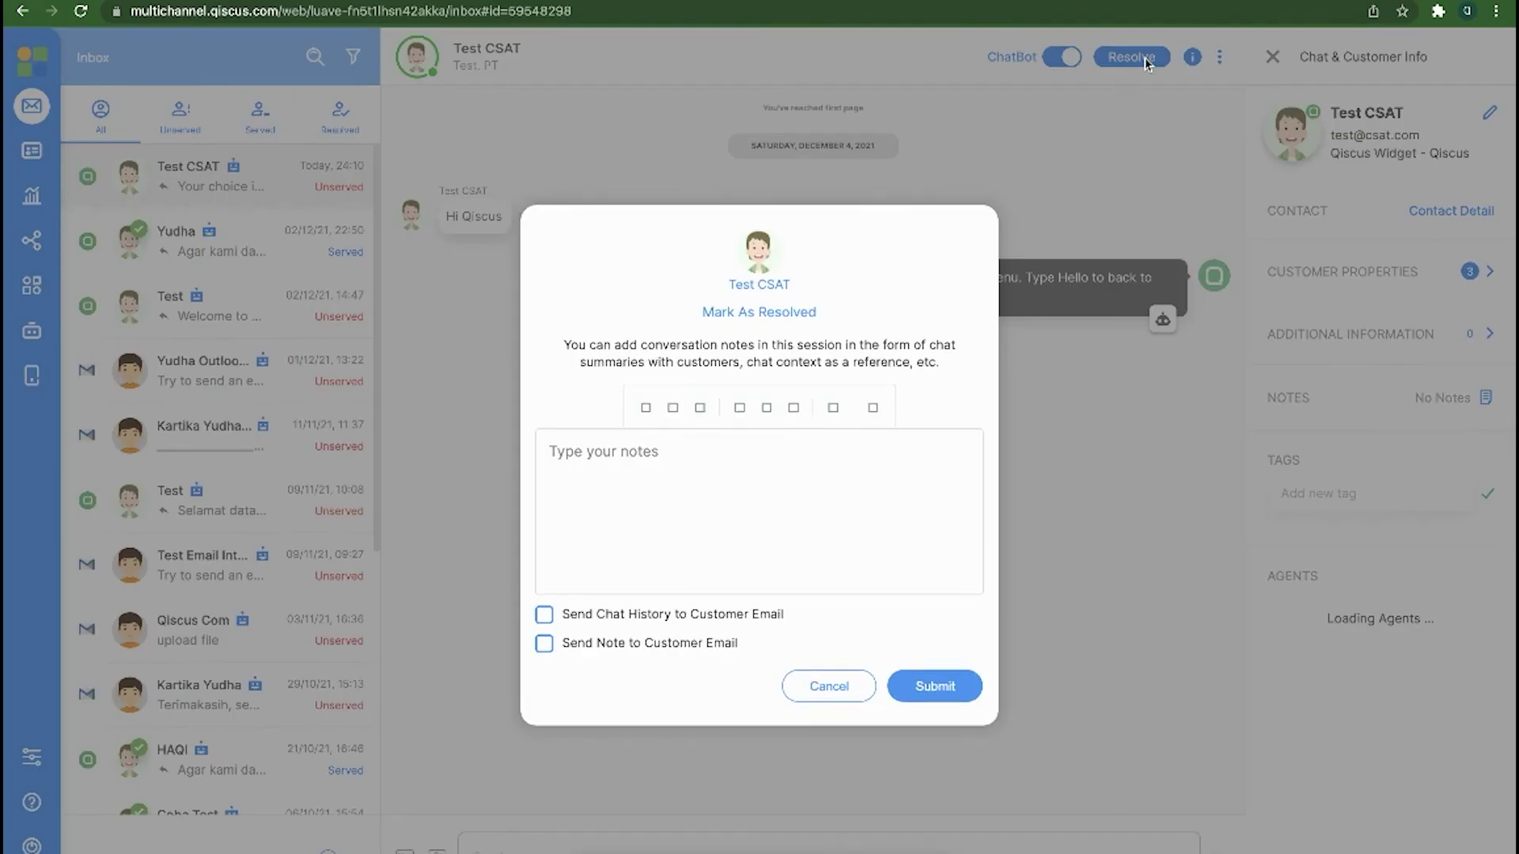
pyautogui.click(914, 678)
pyautogui.click(771, 572)
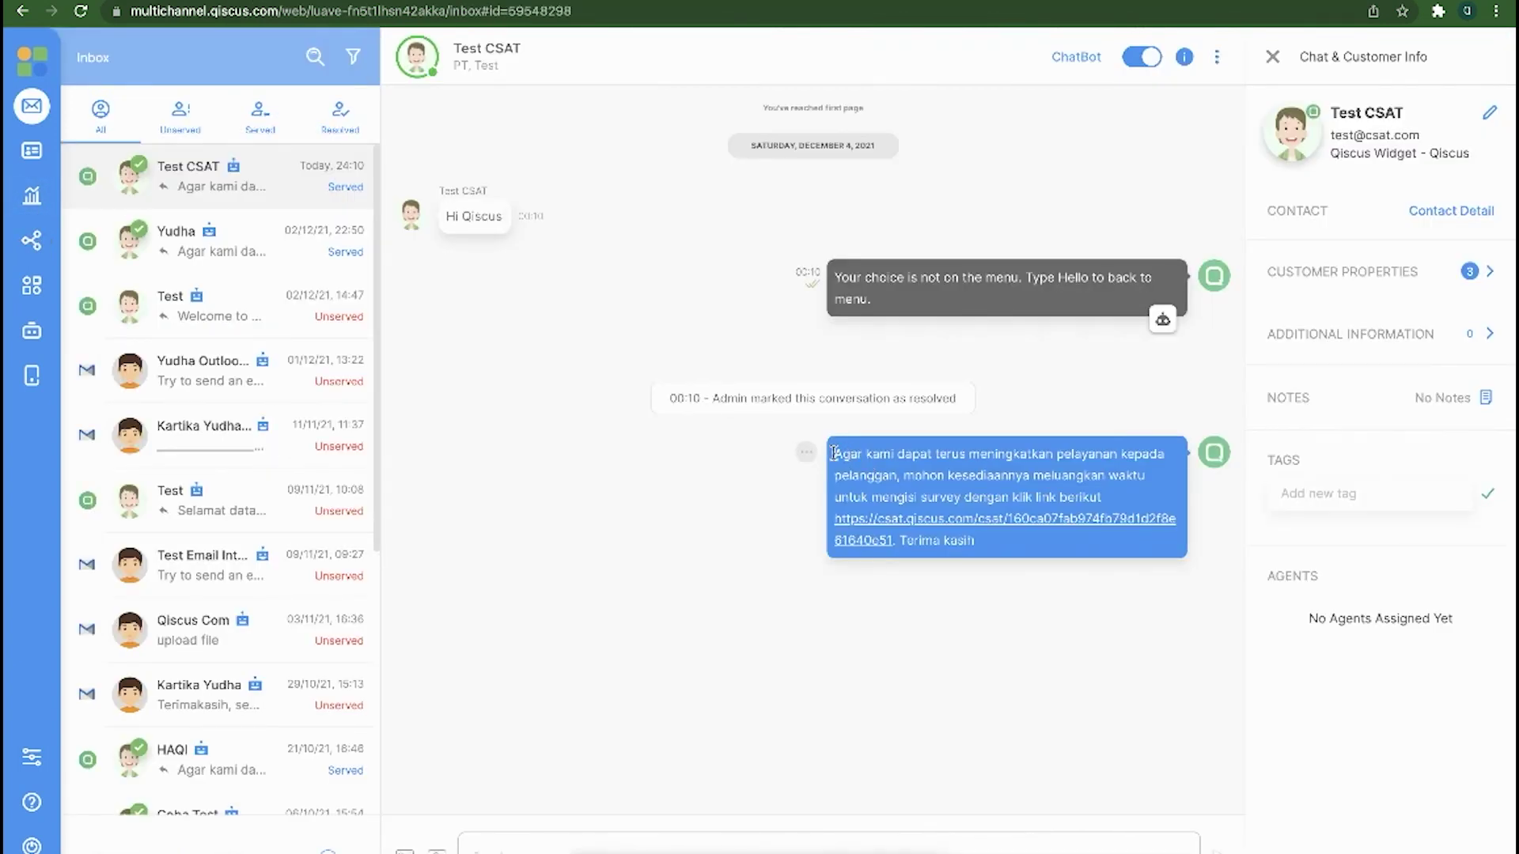
# - Review the survey invitation message in the Test CSAT conversation and open its CSAT link
pyautogui.moveTo(834, 454); pyautogui.dragTo(1109, 552)
pyautogui.click(1109, 552)
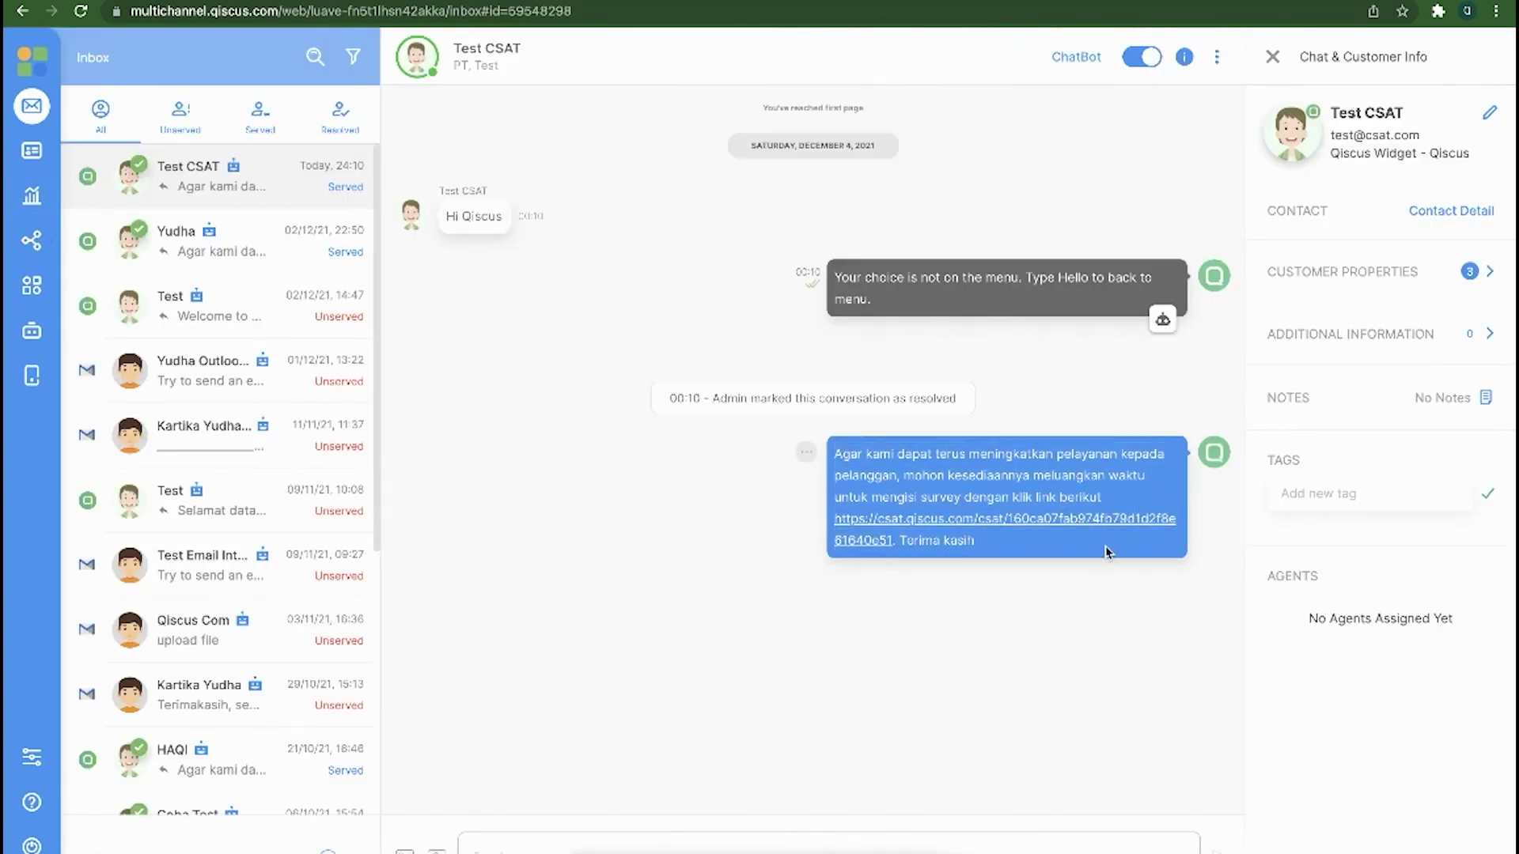
pyautogui.click(995, 525)
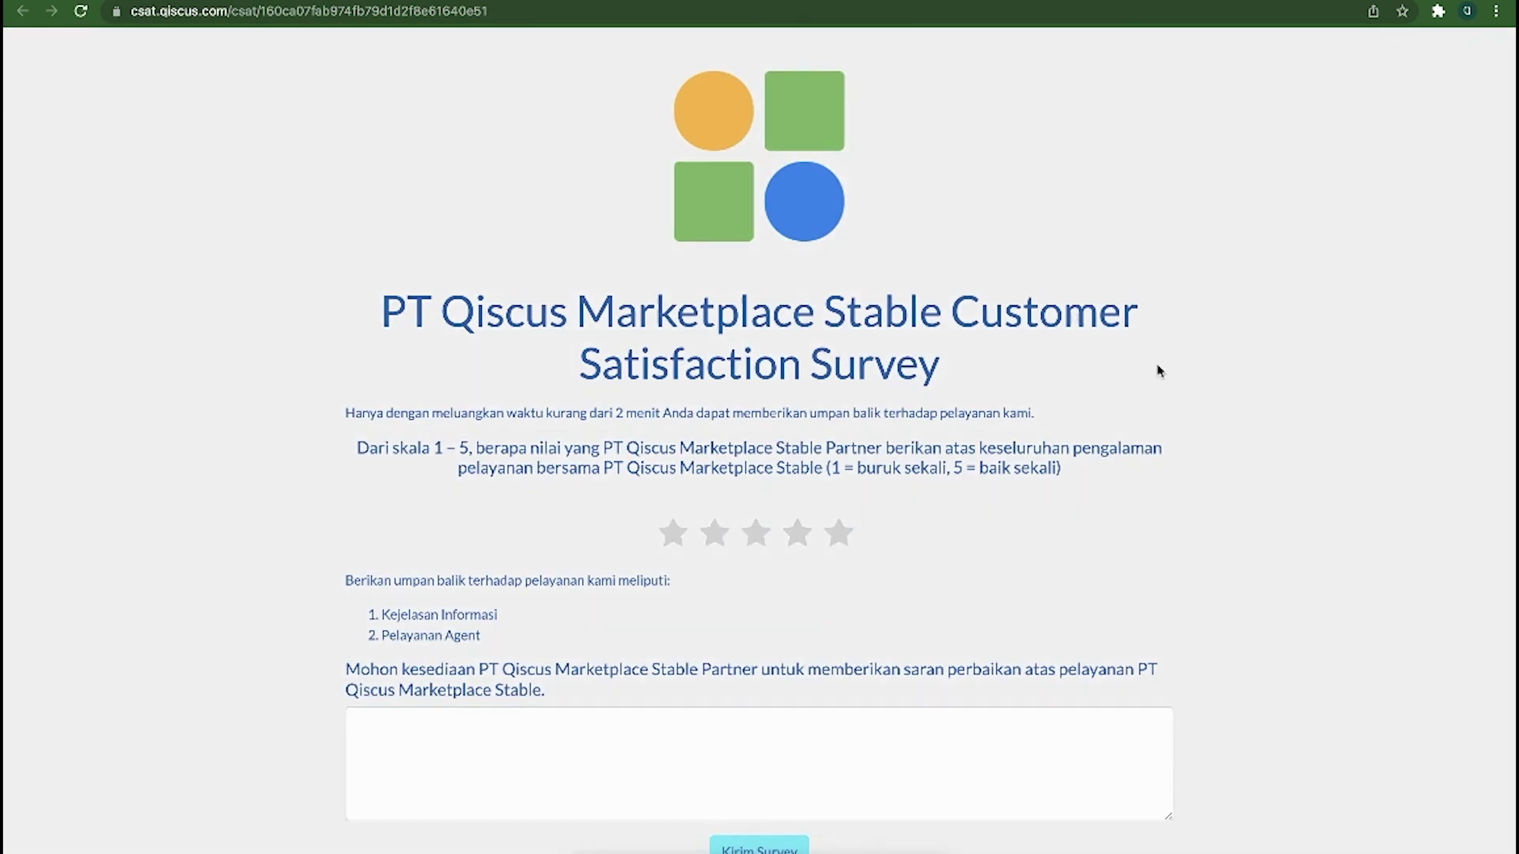
# - Submit the survey with five stars and the feedback "Pelayanan memuaskan", follow the closing page's redirect, and dismiss the security recommendation
pyautogui.click(849, 537)
pyautogui.click(769, 732)
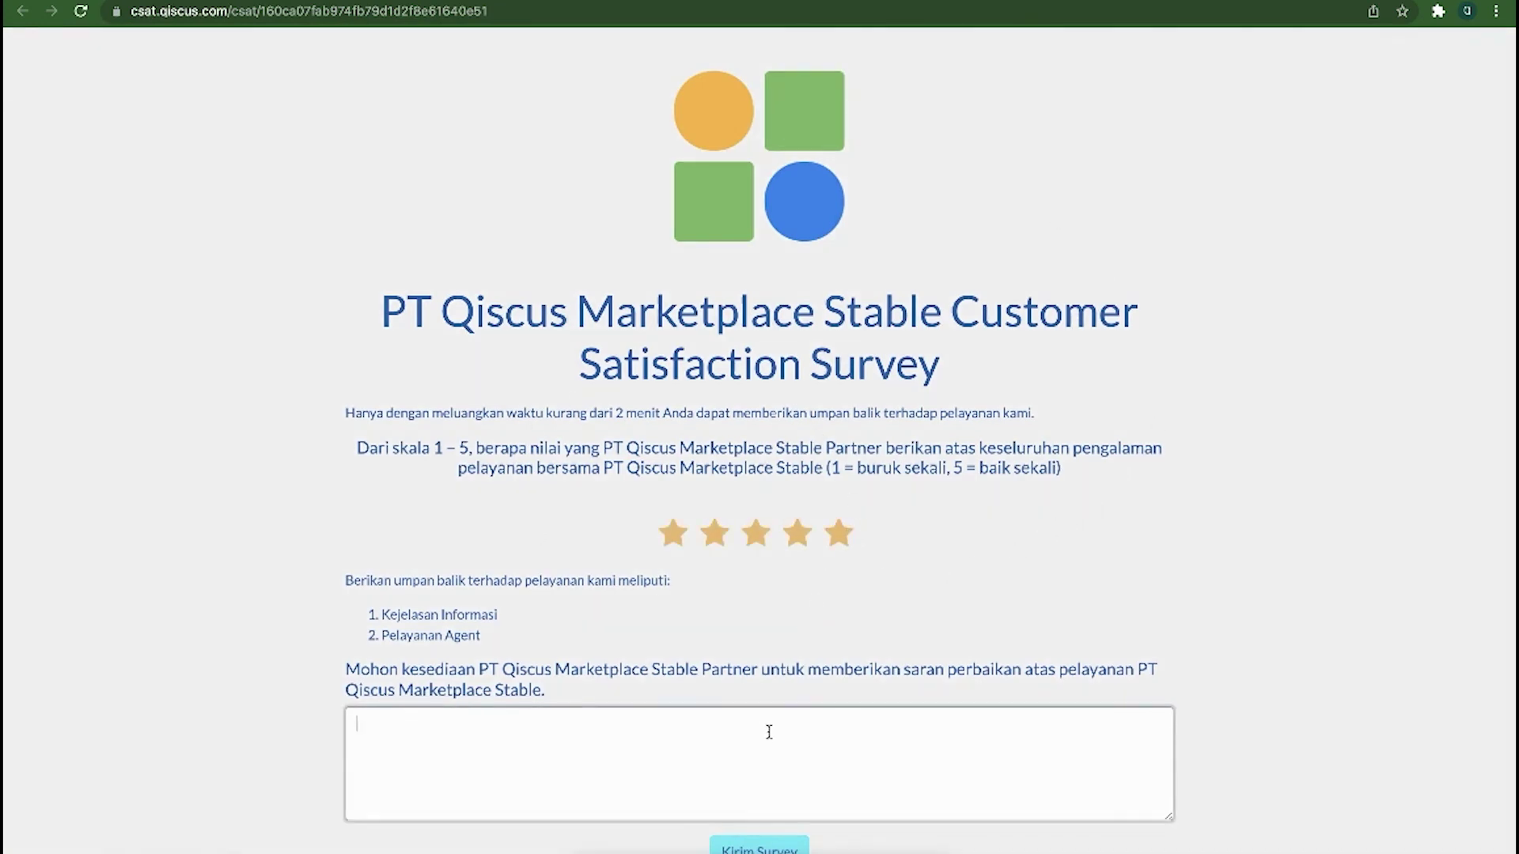
pyautogui.write('Pelayanan memuaskan')
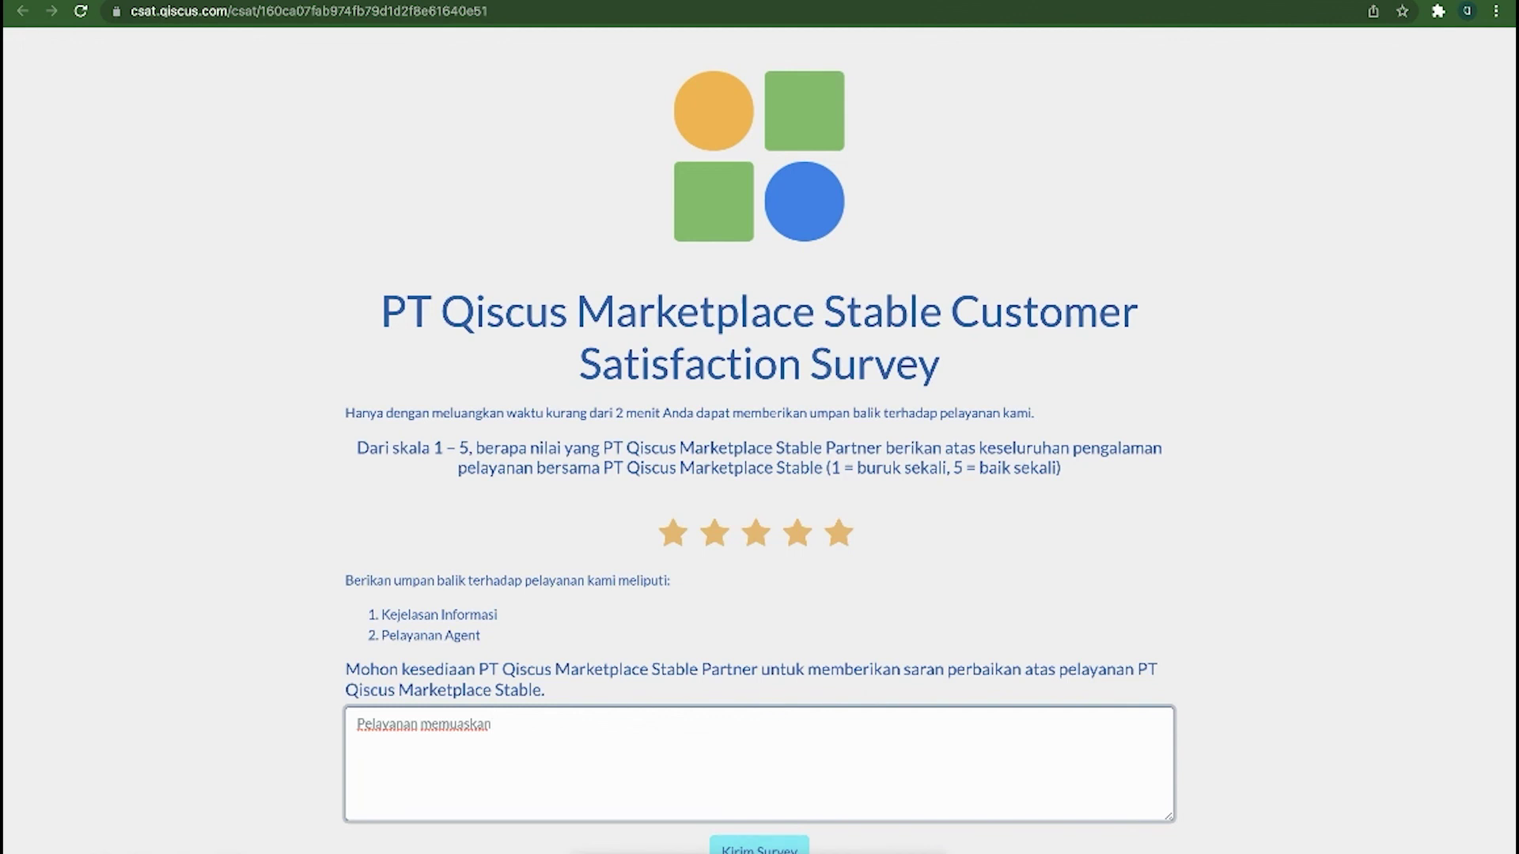
pyautogui.click(781, 849)
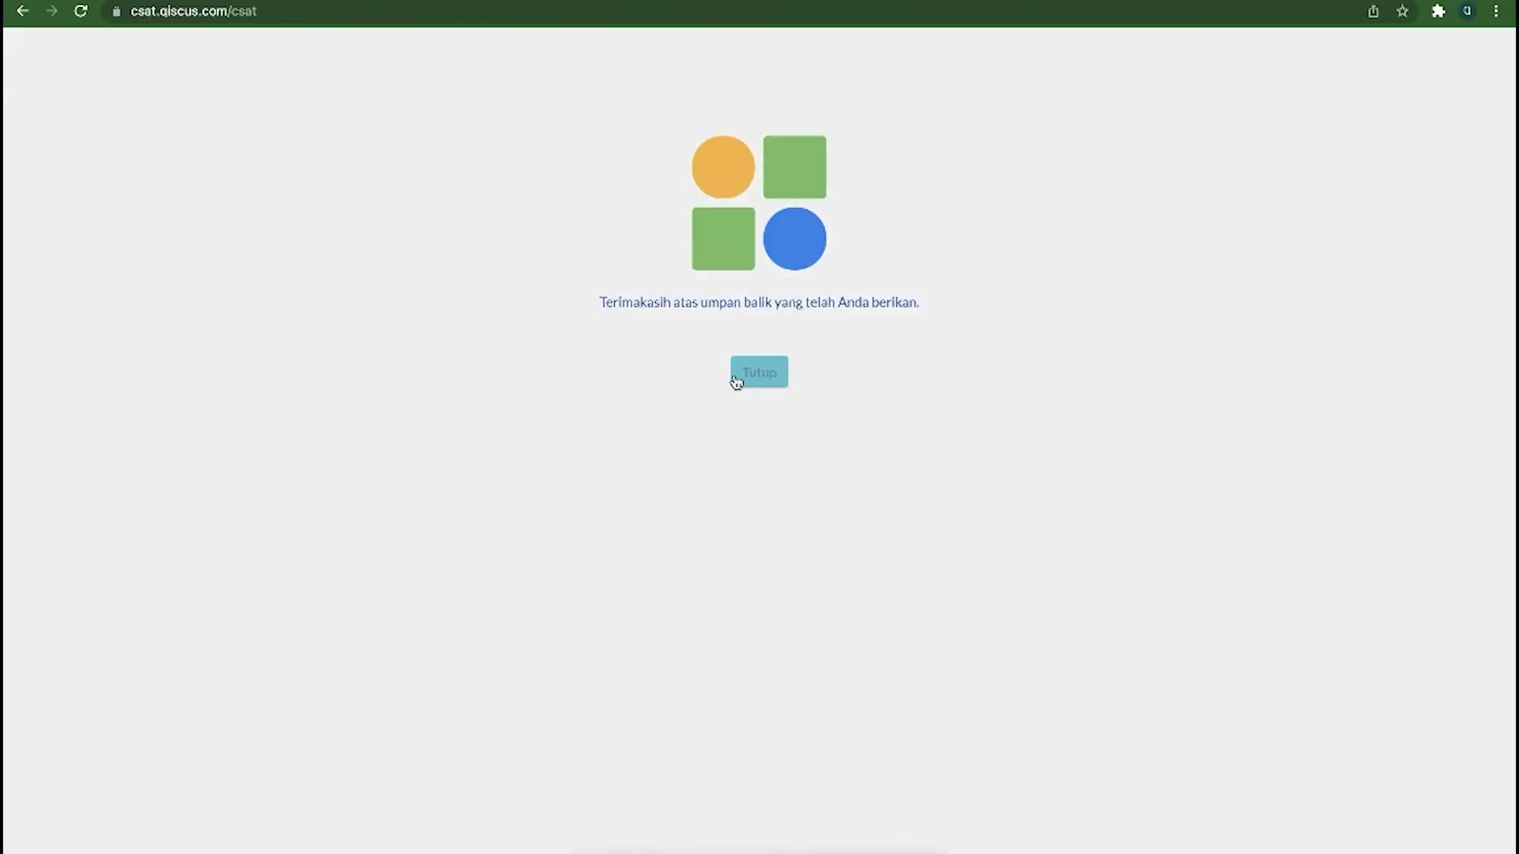
pyautogui.click(769, 382)
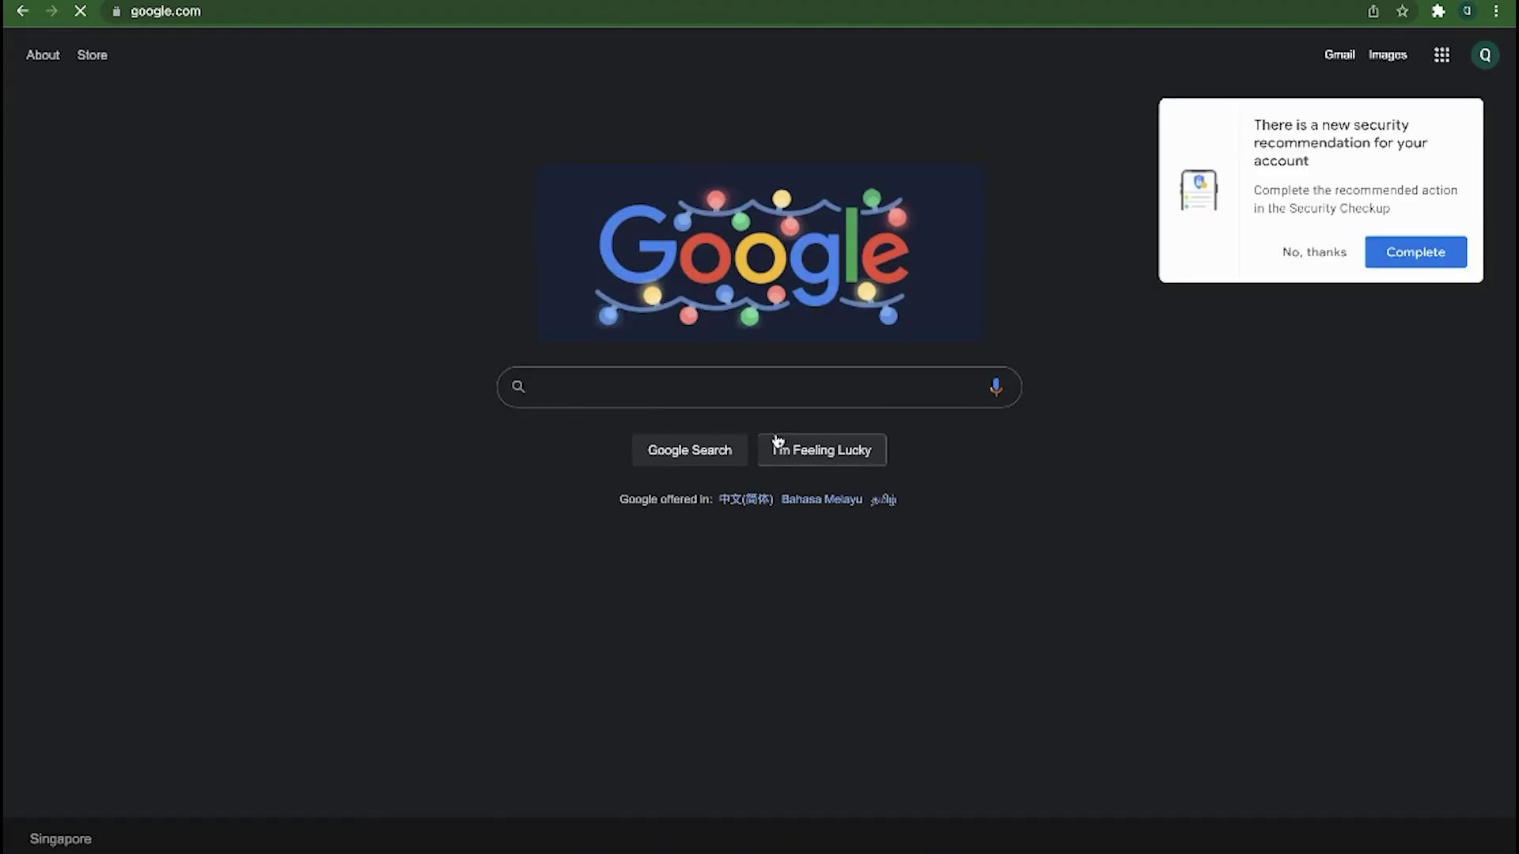
pyautogui.click(1317, 253)
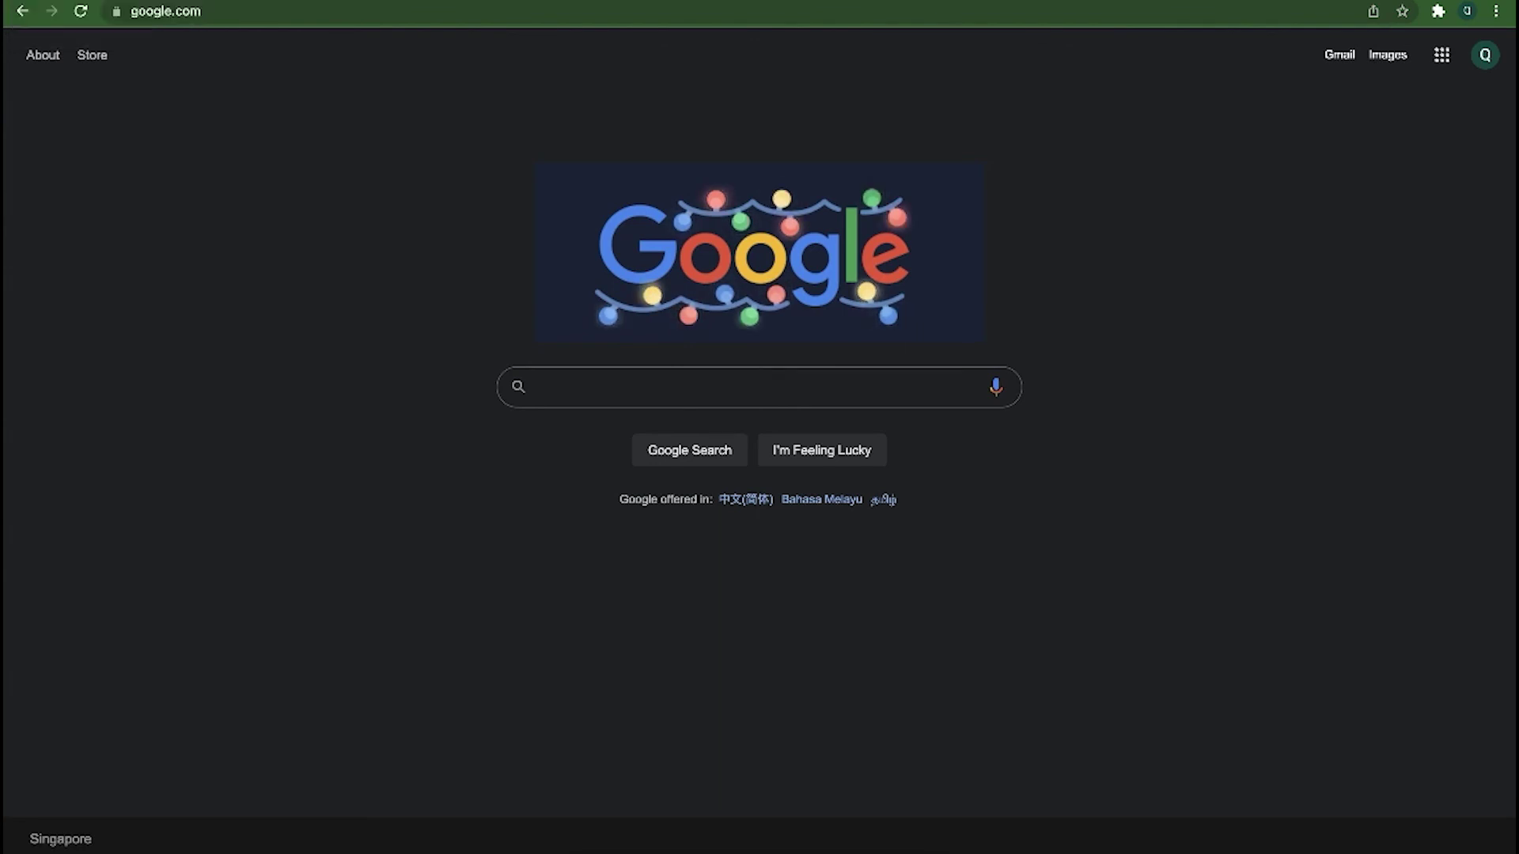
pyautogui.hotkey('ctrl', 'Tab')
pyautogui.moveTo(1092, 32)
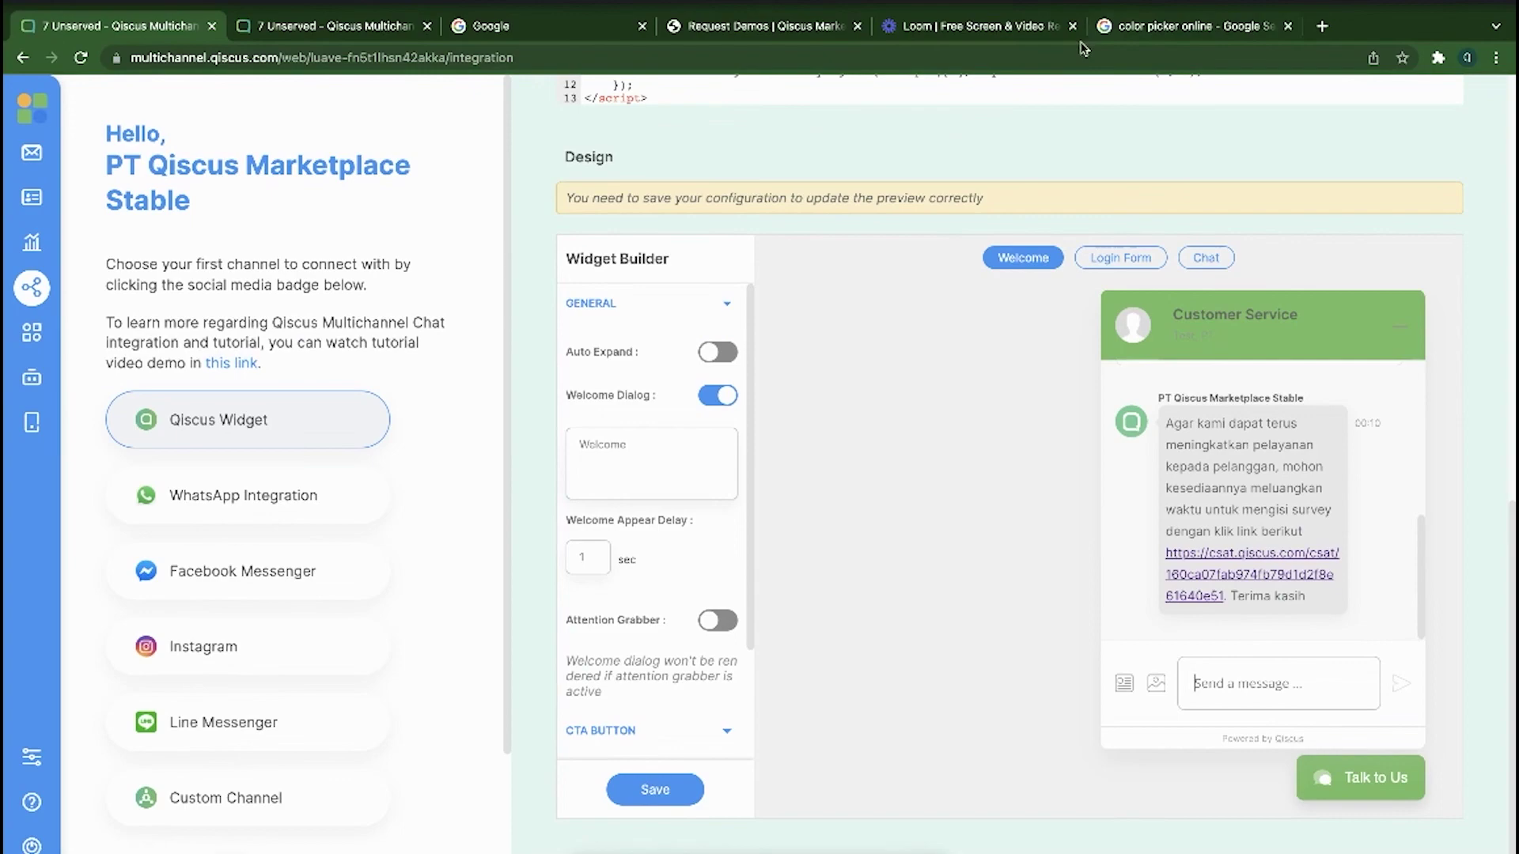
pyautogui.click(940, 28)
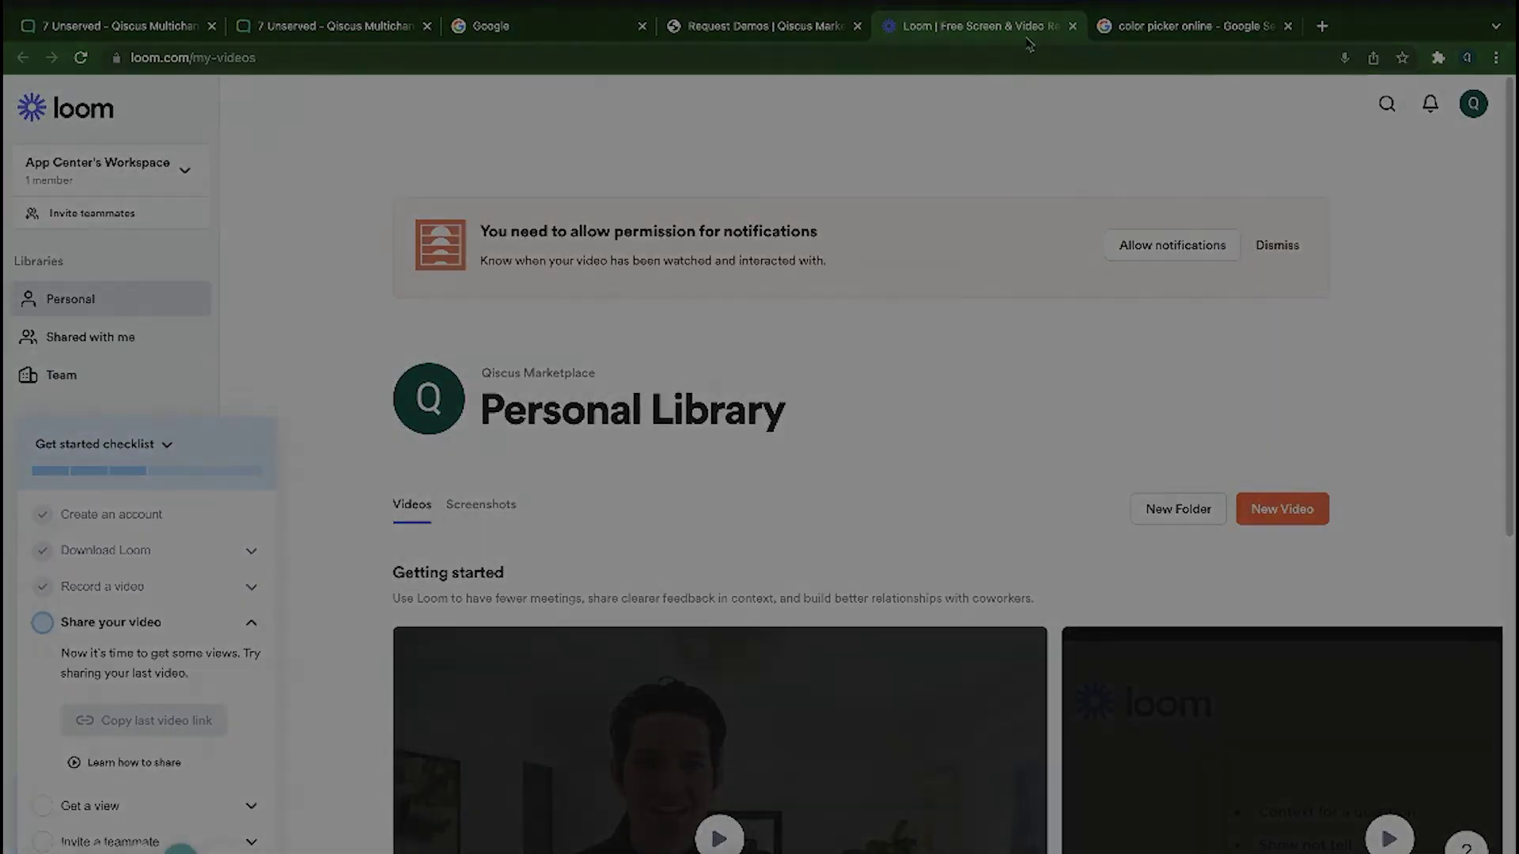